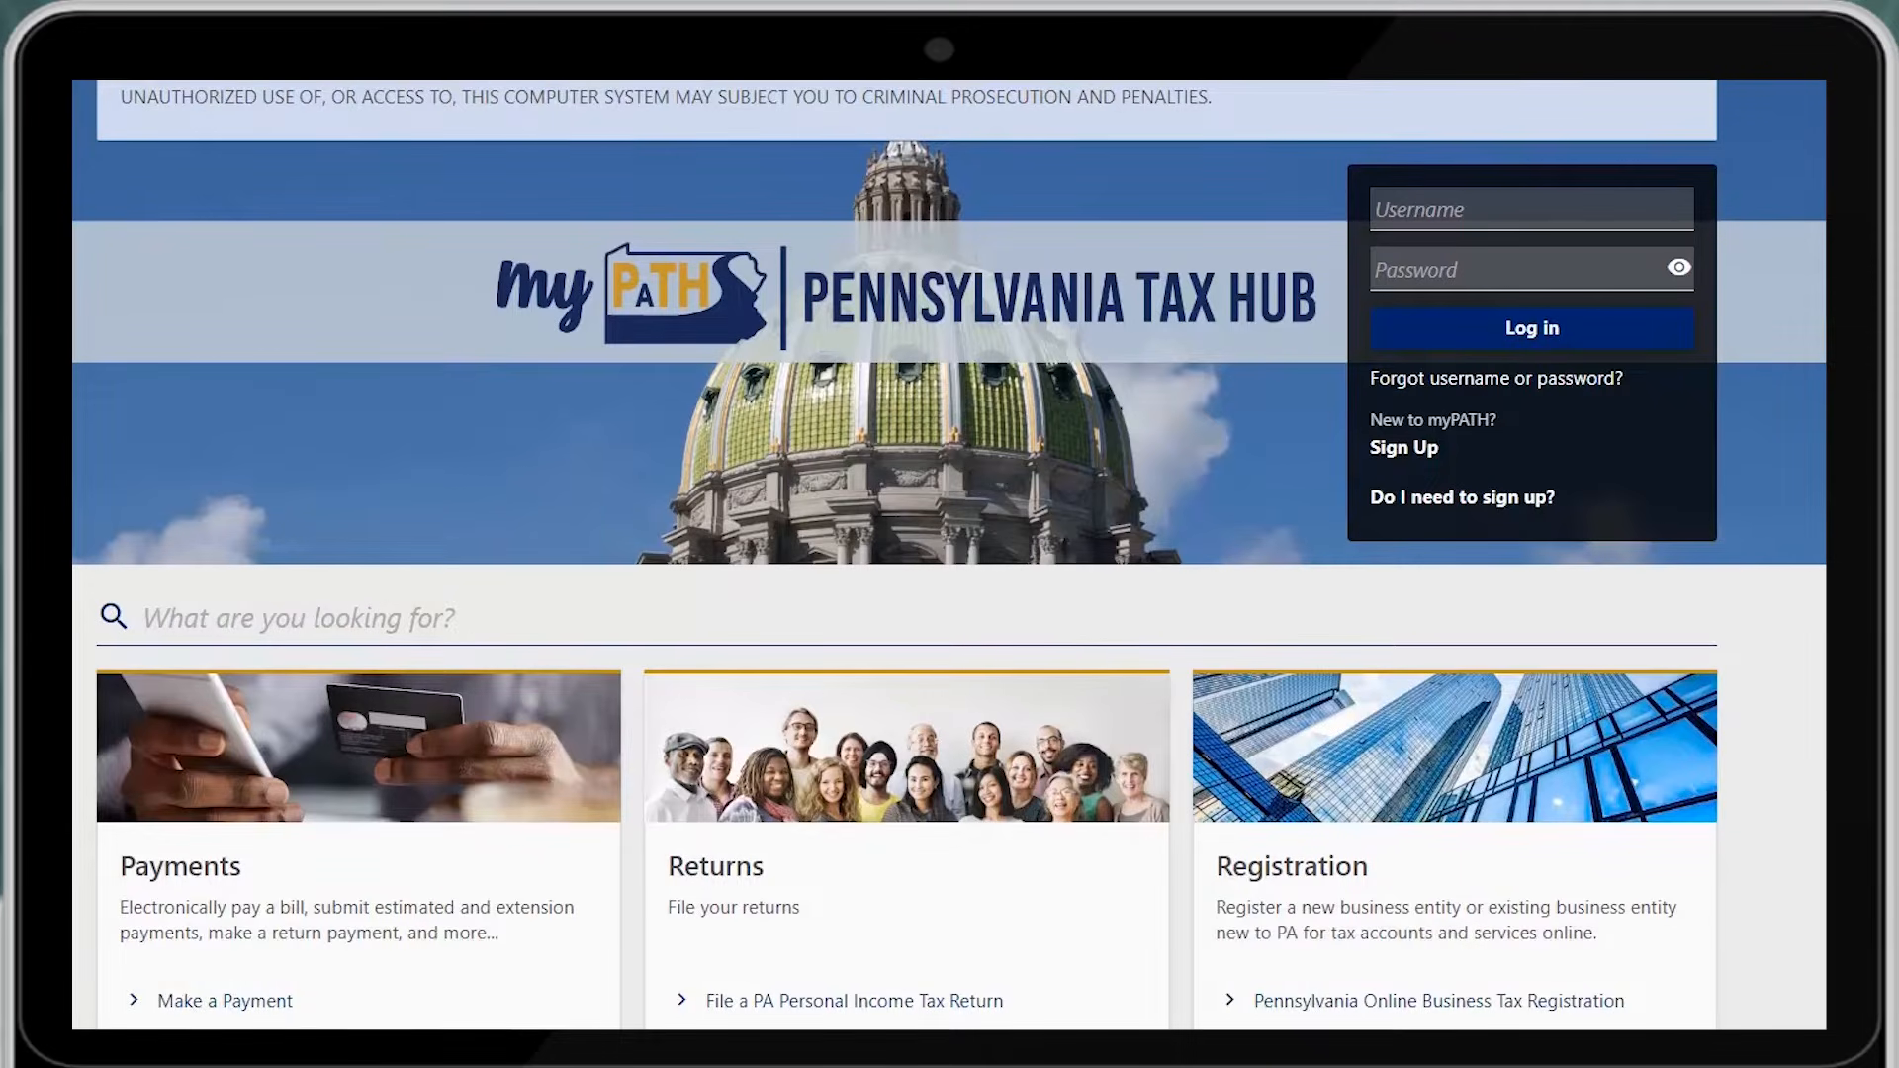
Open the PA Personal Income Tax Return for tax year 2022 from the Returns section
scroll(949, 554, "down", 4)
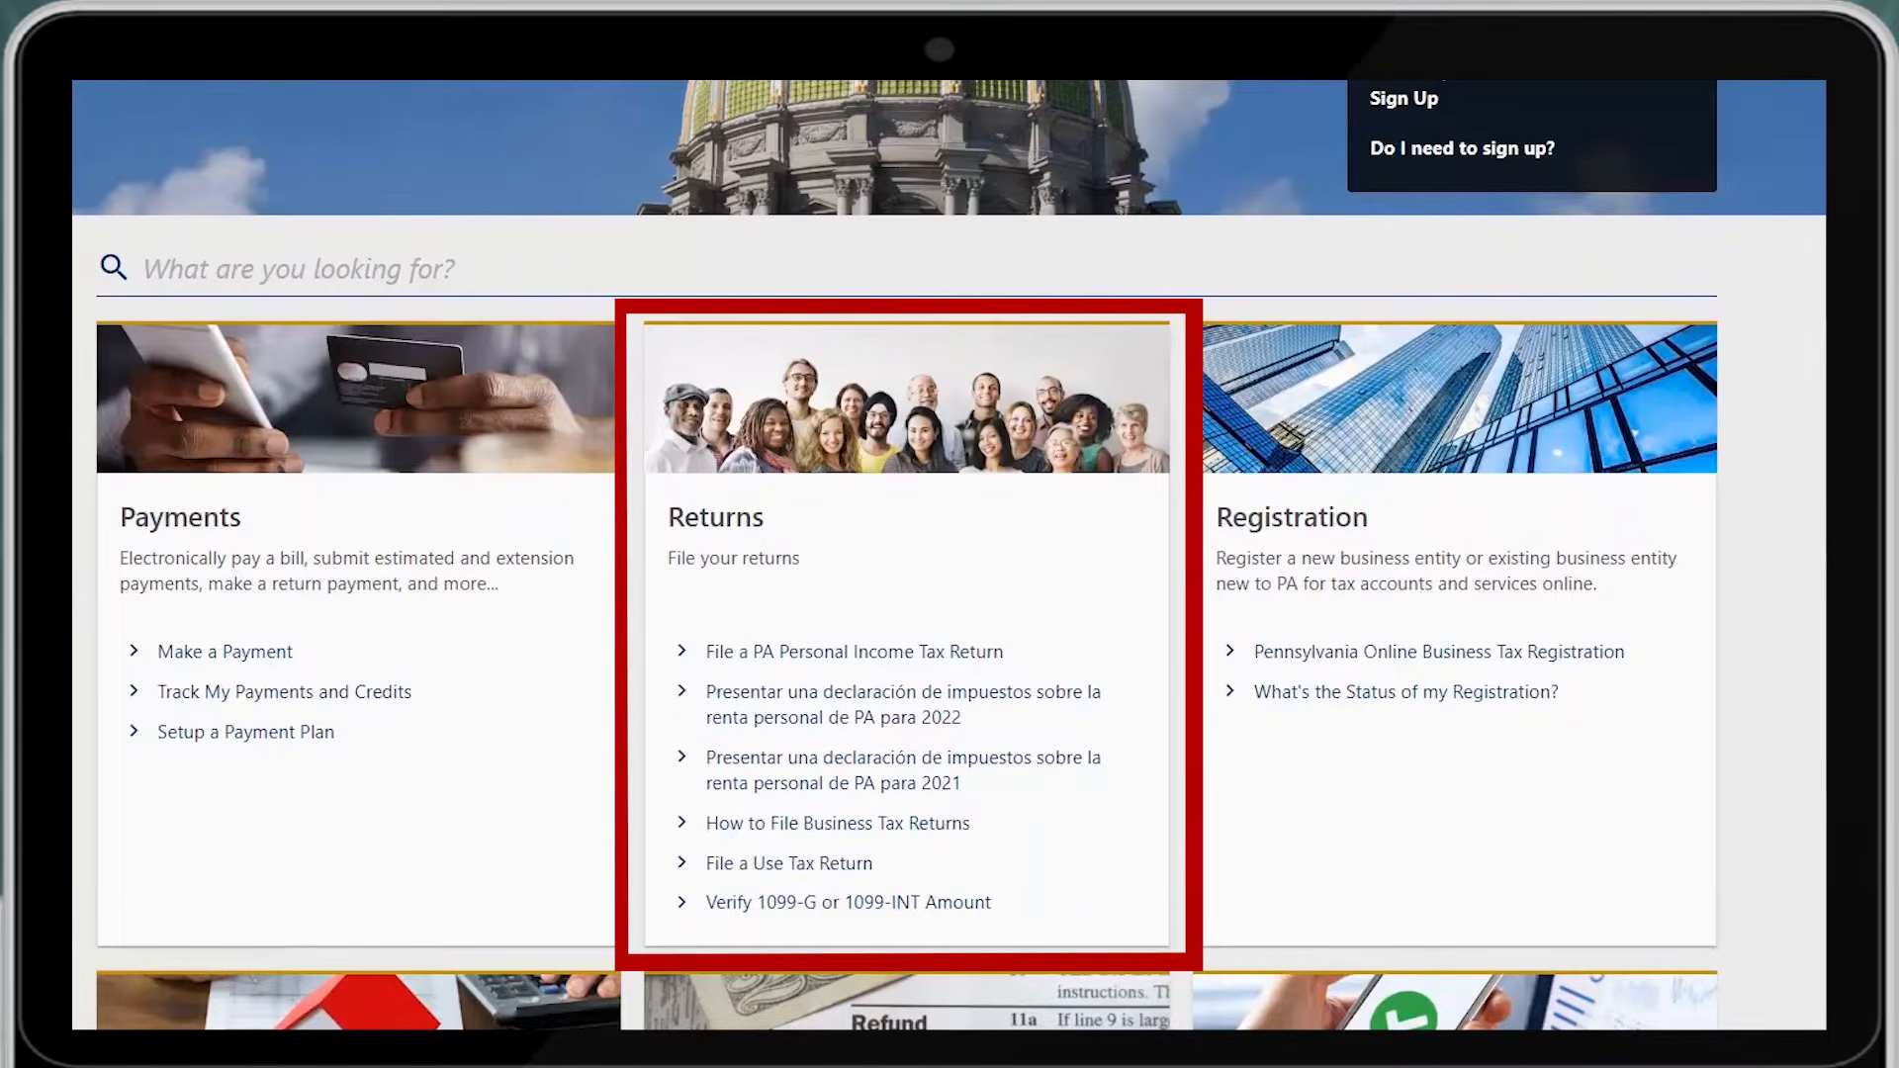
left_click(893, 650)
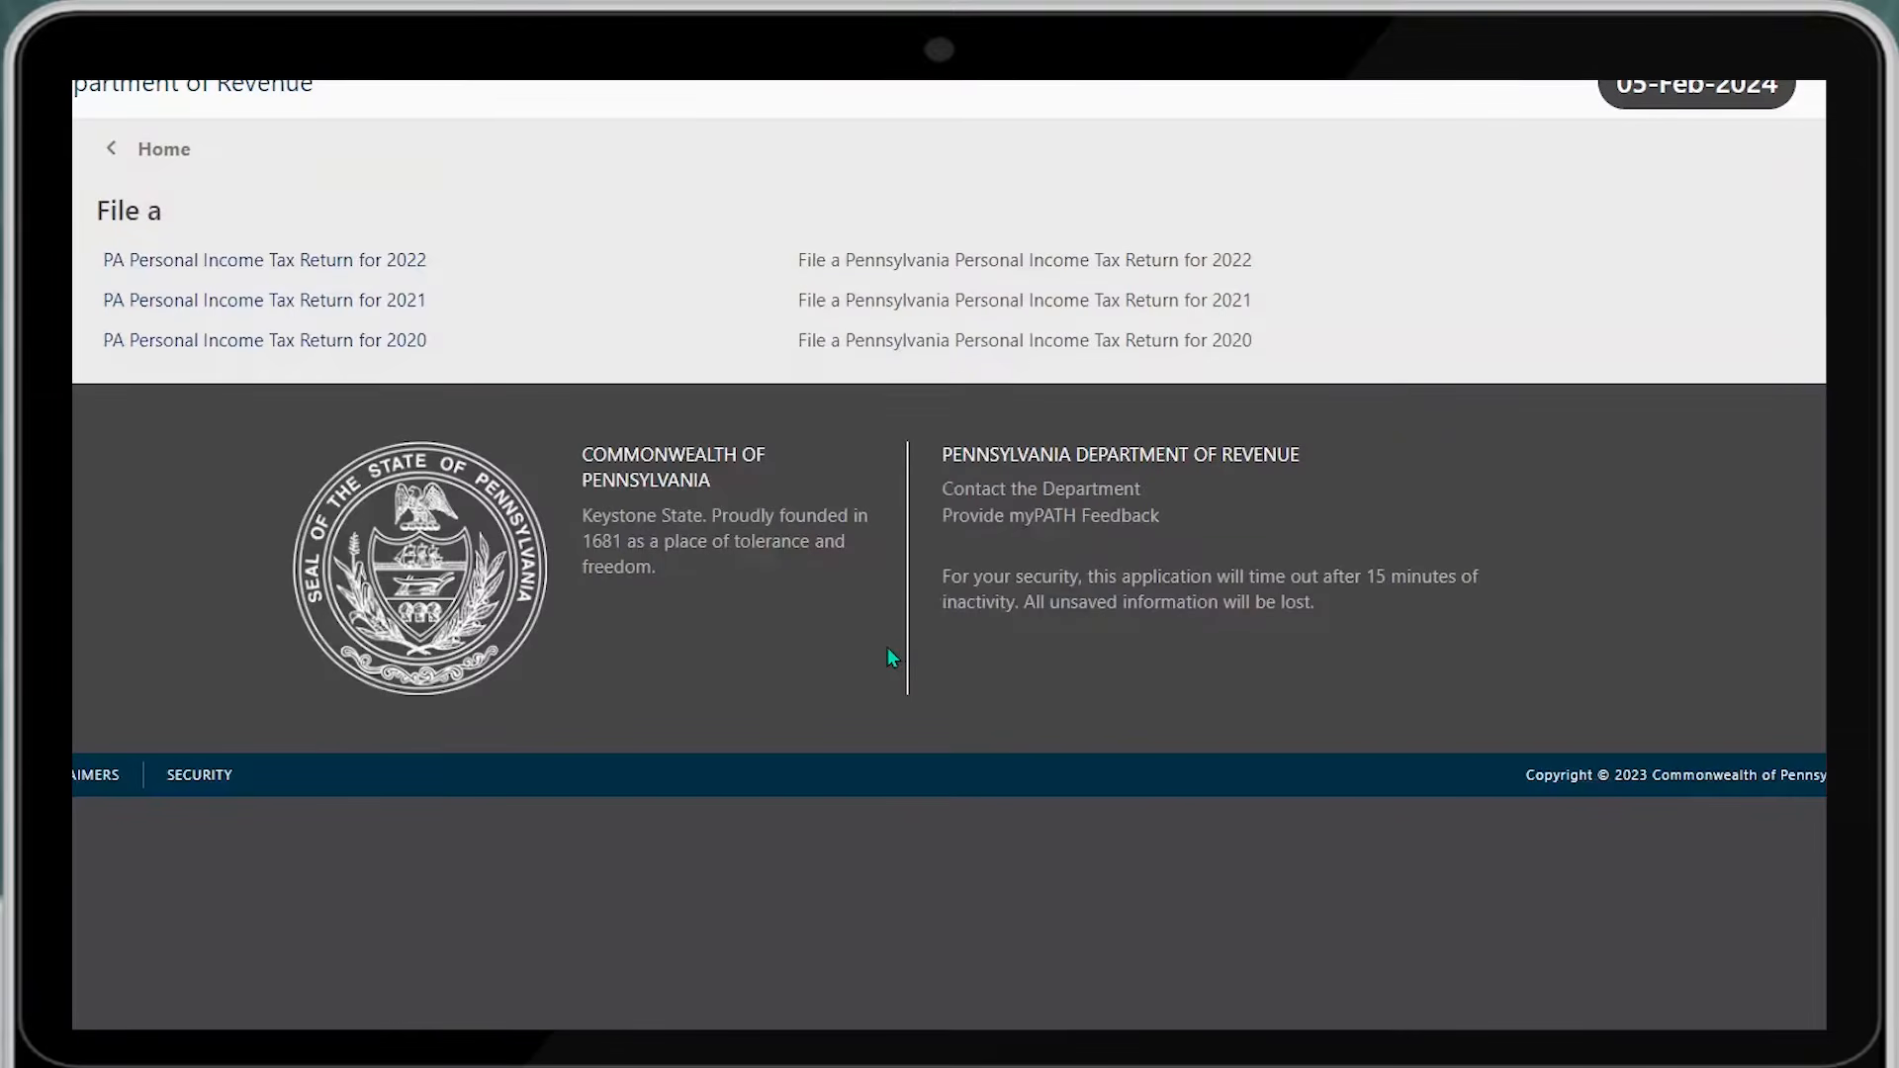
left_click(423, 263)
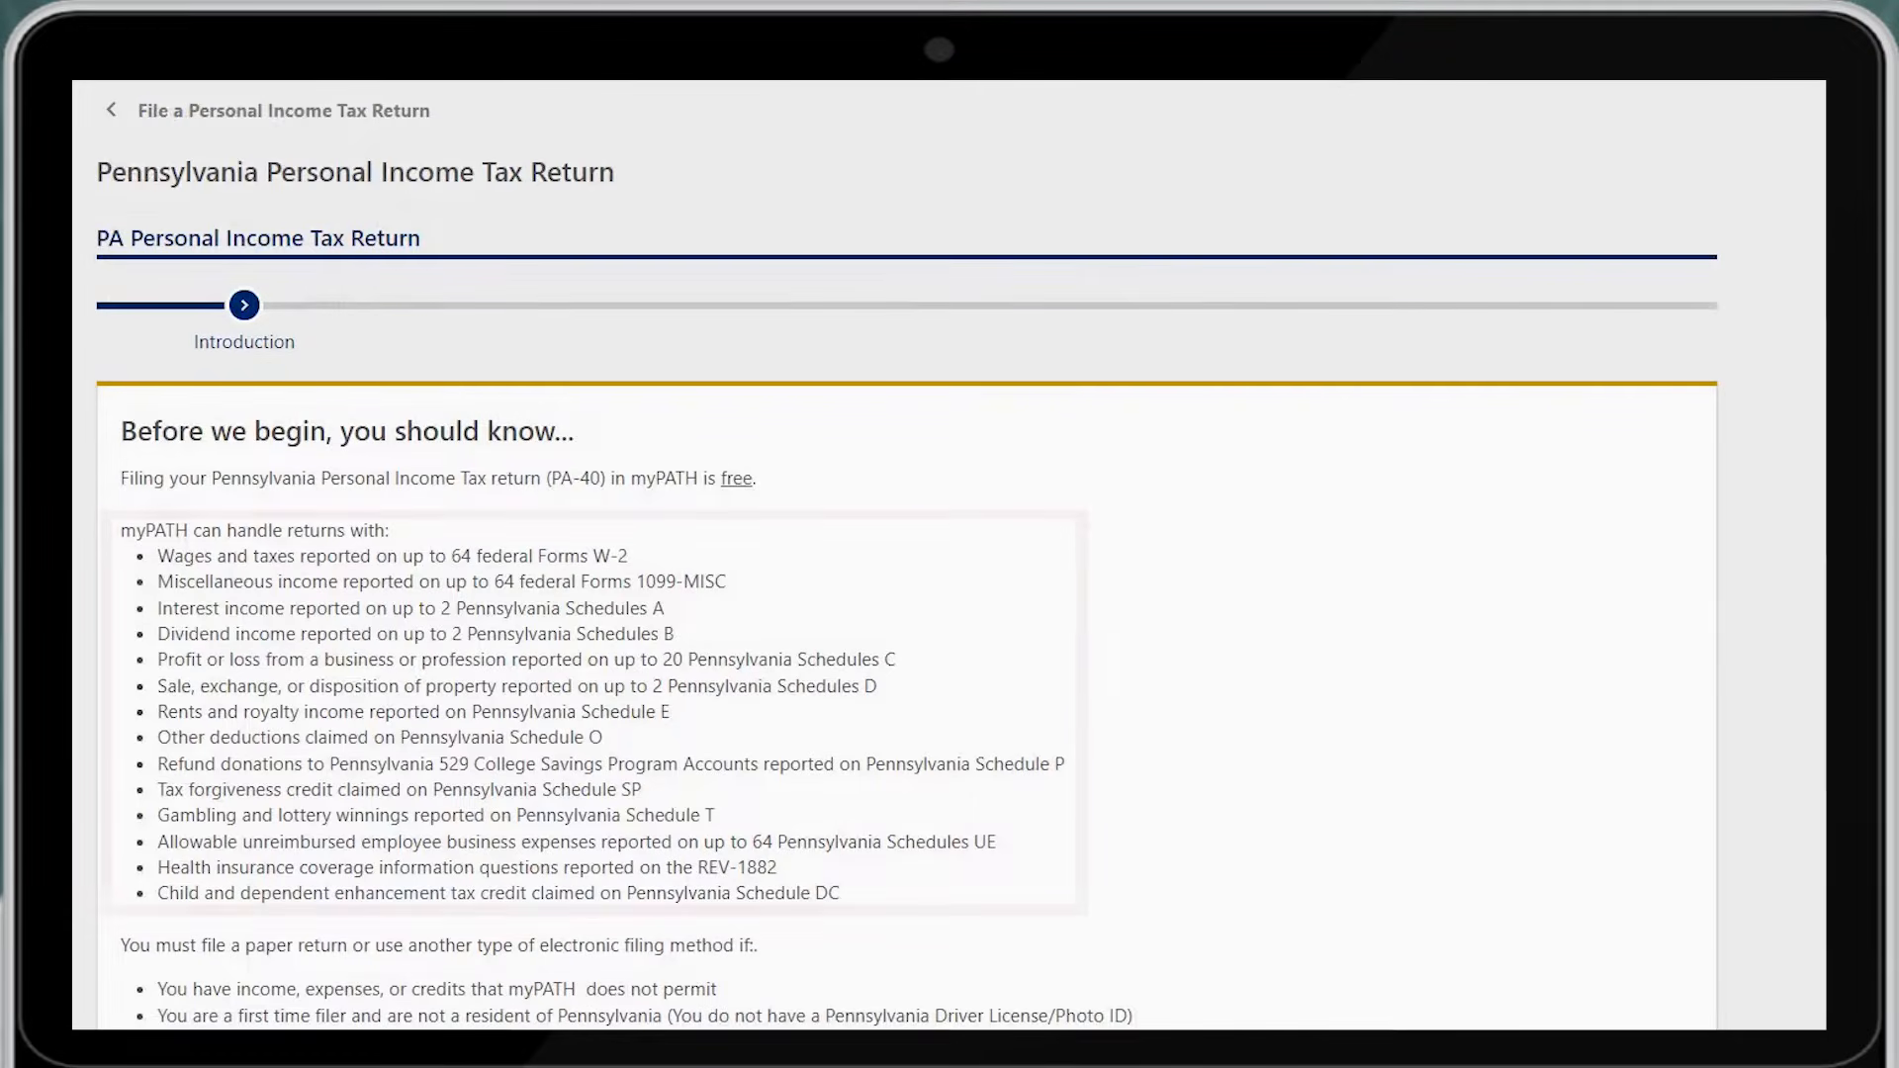
scroll(906, 554, "down", 5)
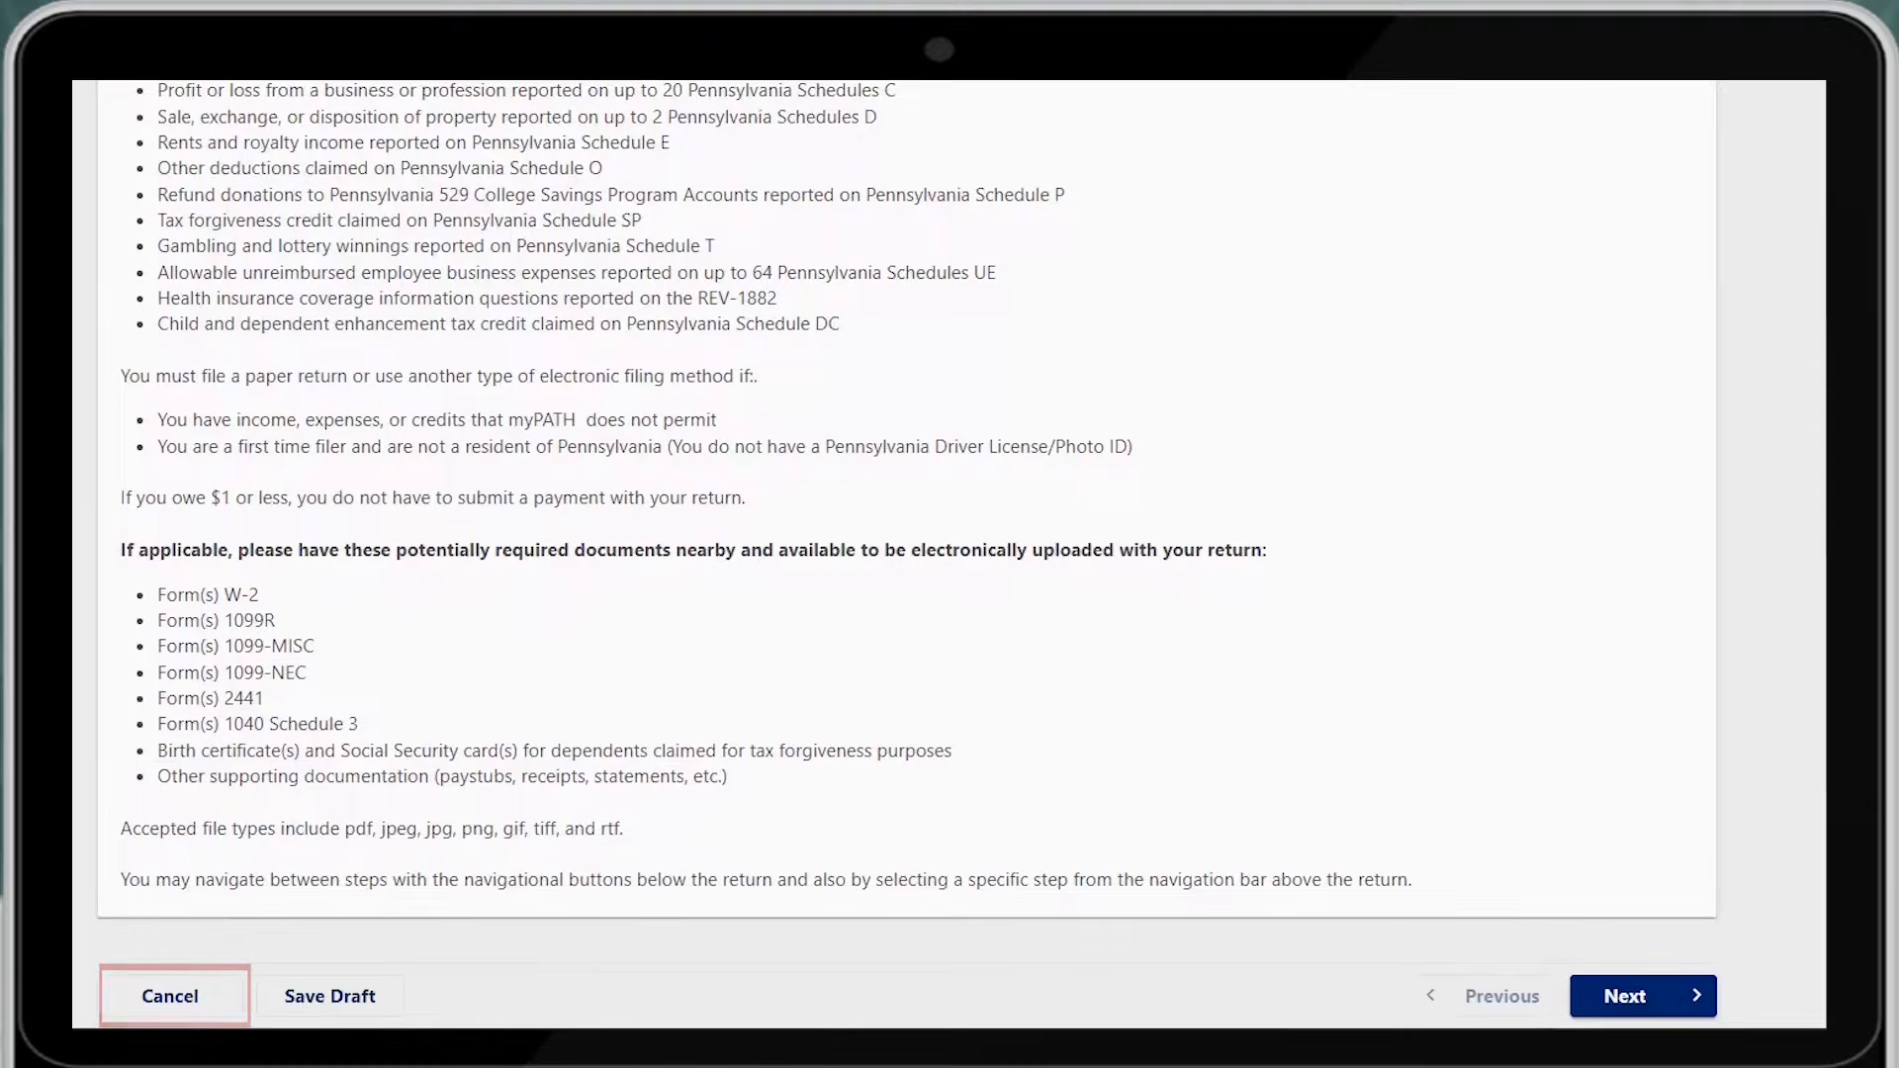
Move past the Introduction to Identity Verification and place the cursor in the SSN/ITIN field
left_click(1670, 1001)
left_click(321, 472)
Enter the taxpayer's SSN and last name, and answer No to amending and to a 2020/2021 return
type("000-00-")
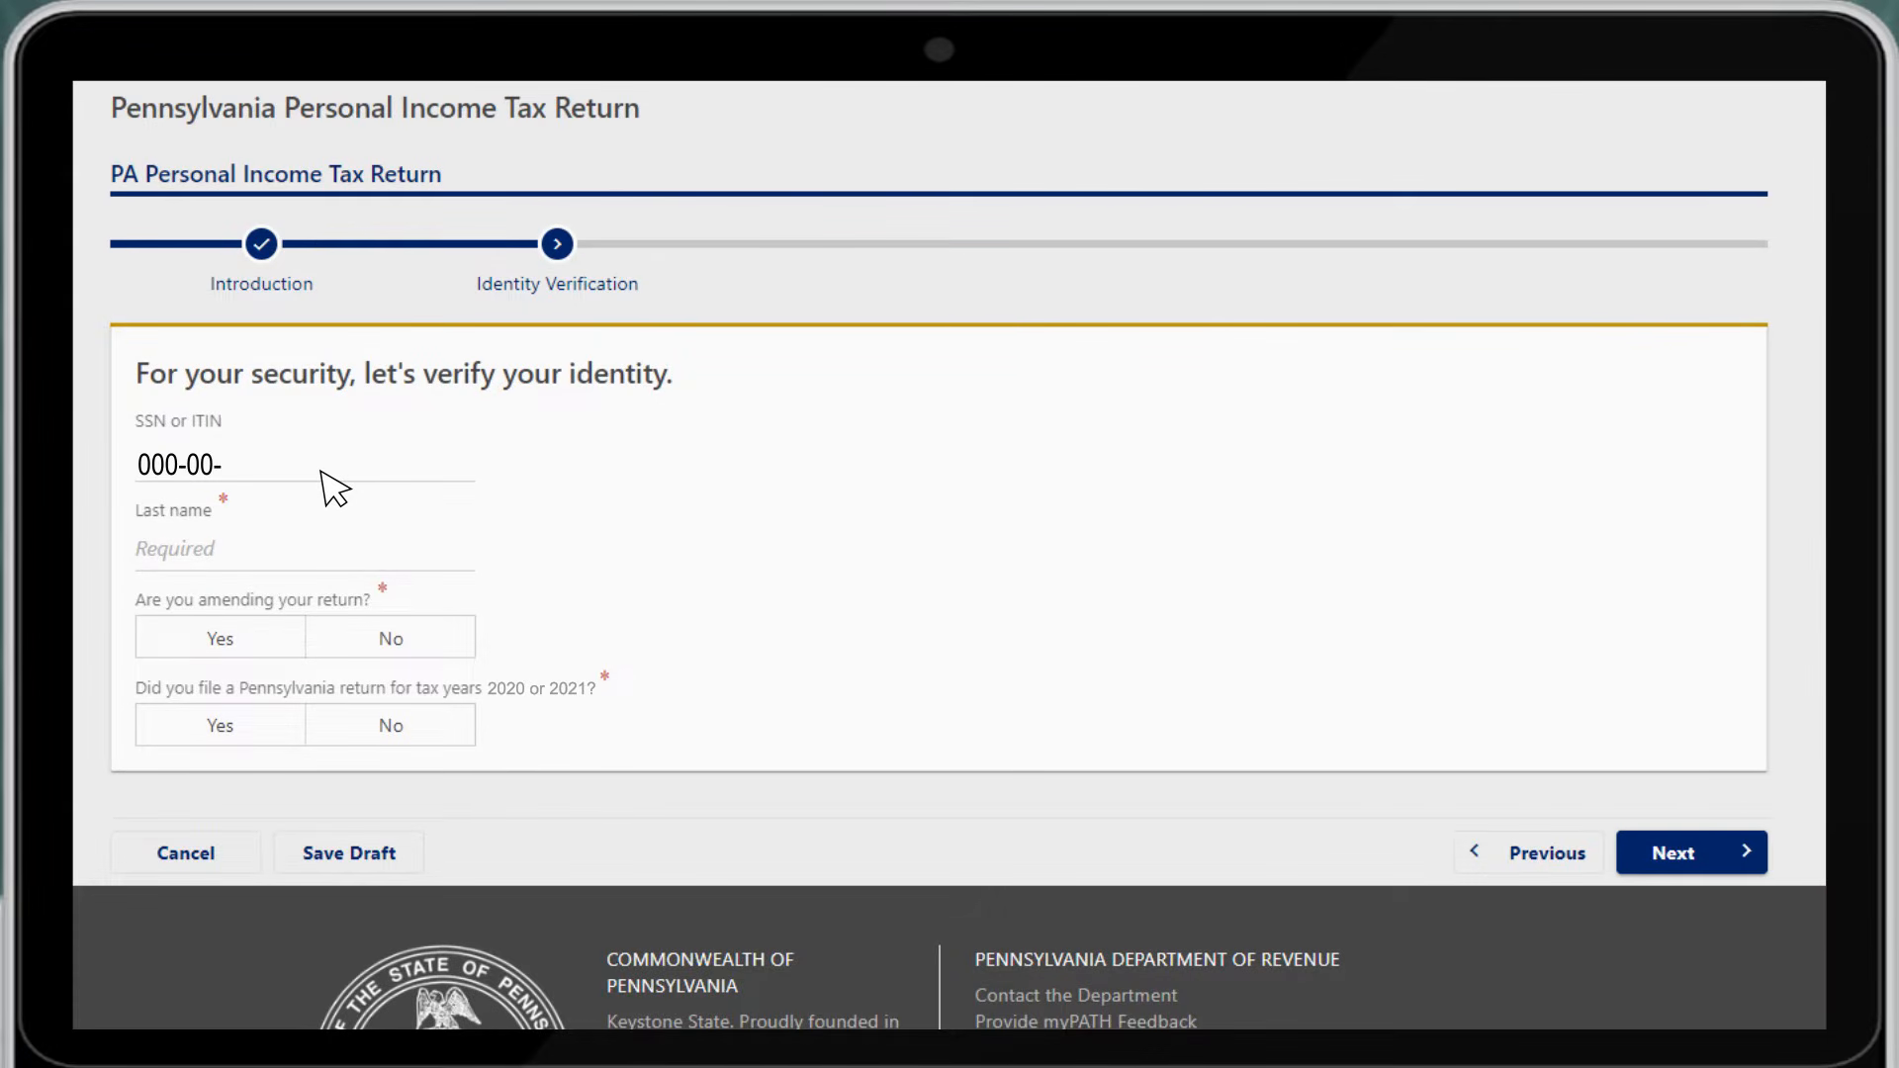
type("0001")
left_click(400, 550)
type("TA")
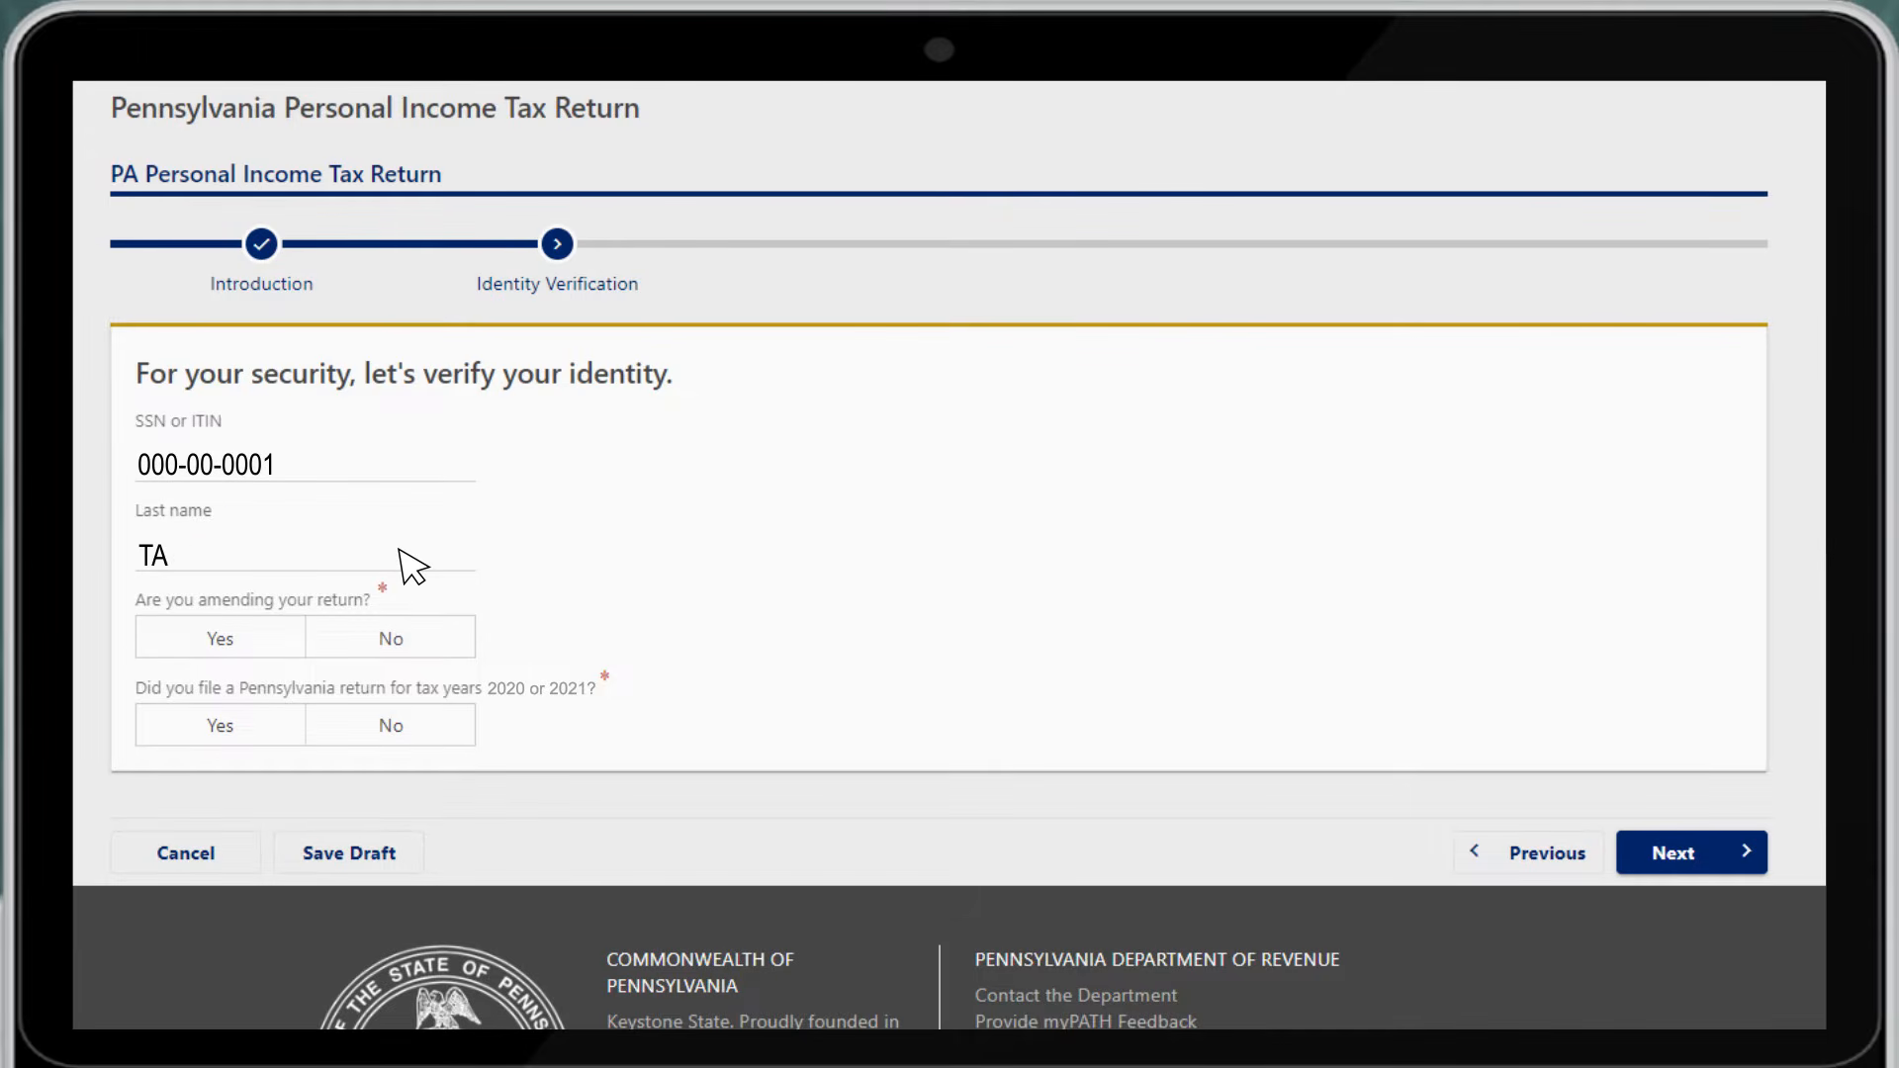
type("XPAYER")
left_click(431, 648)
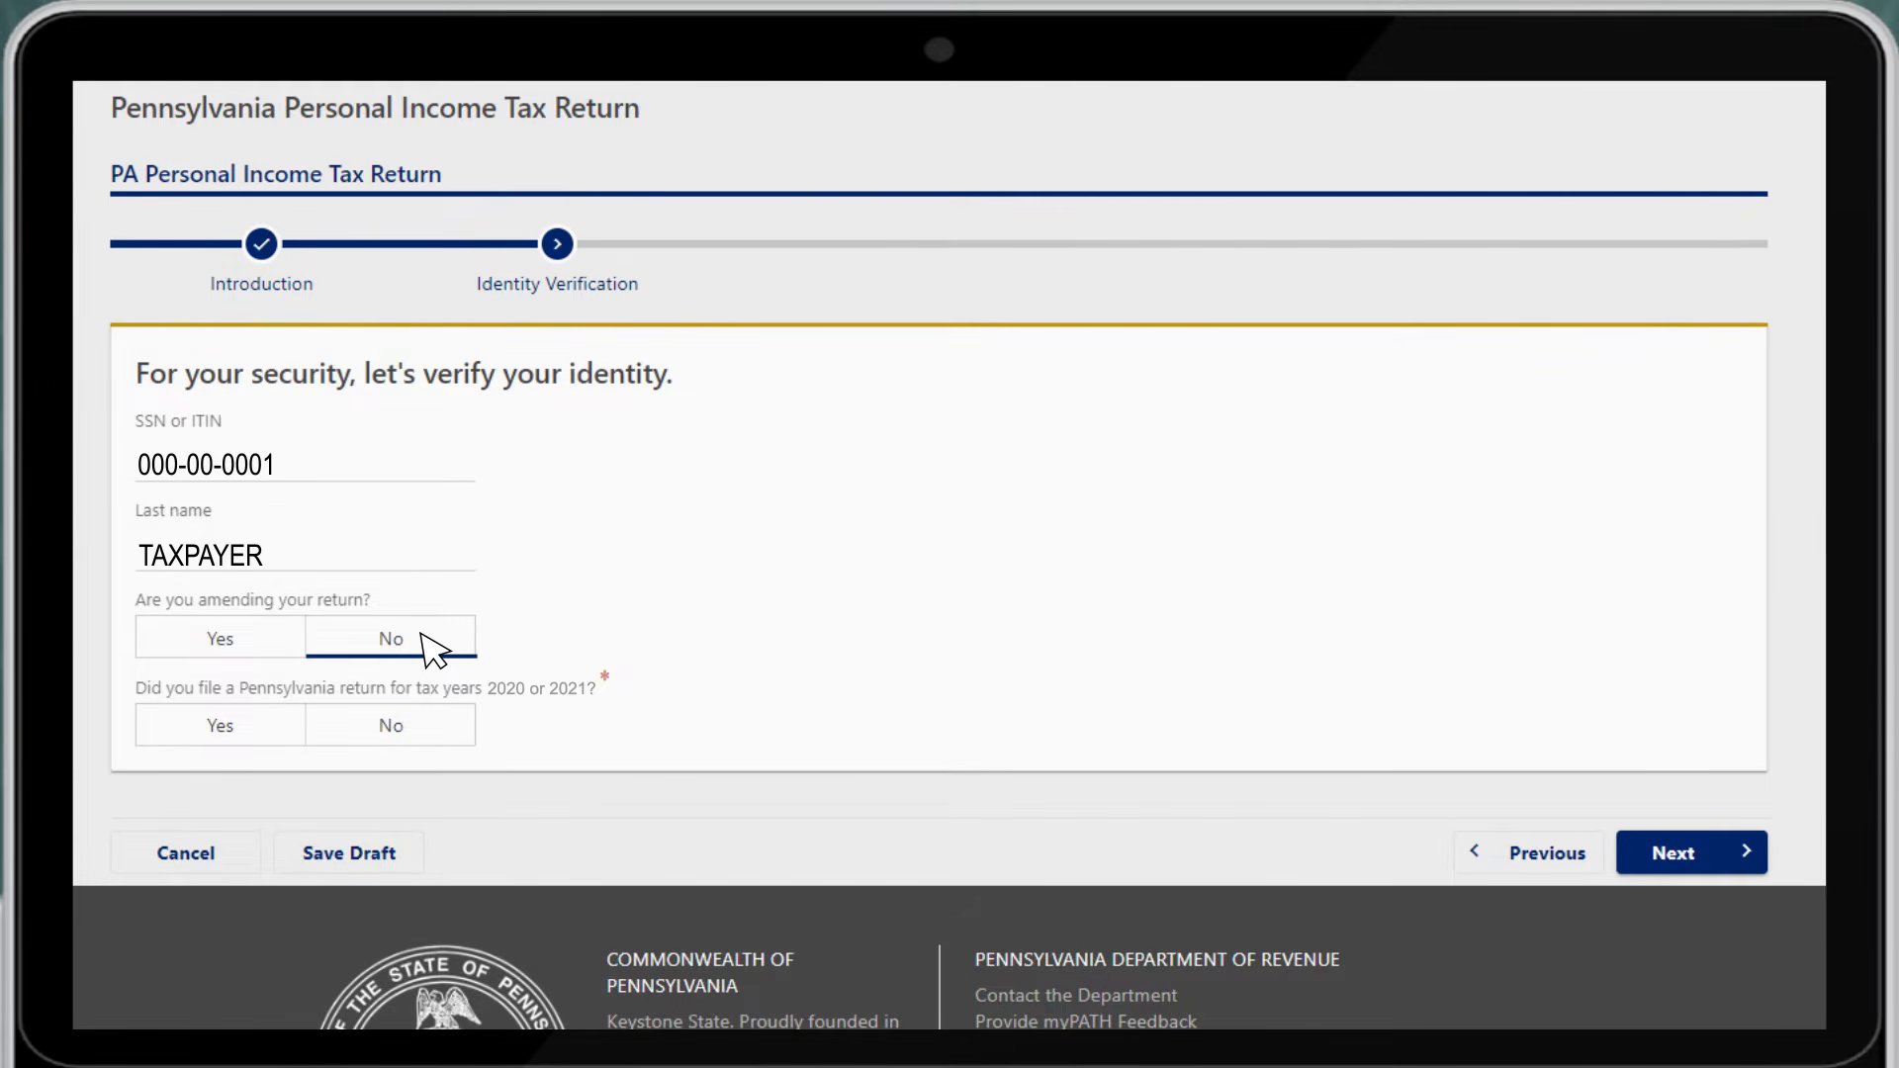
left_click(252, 733)
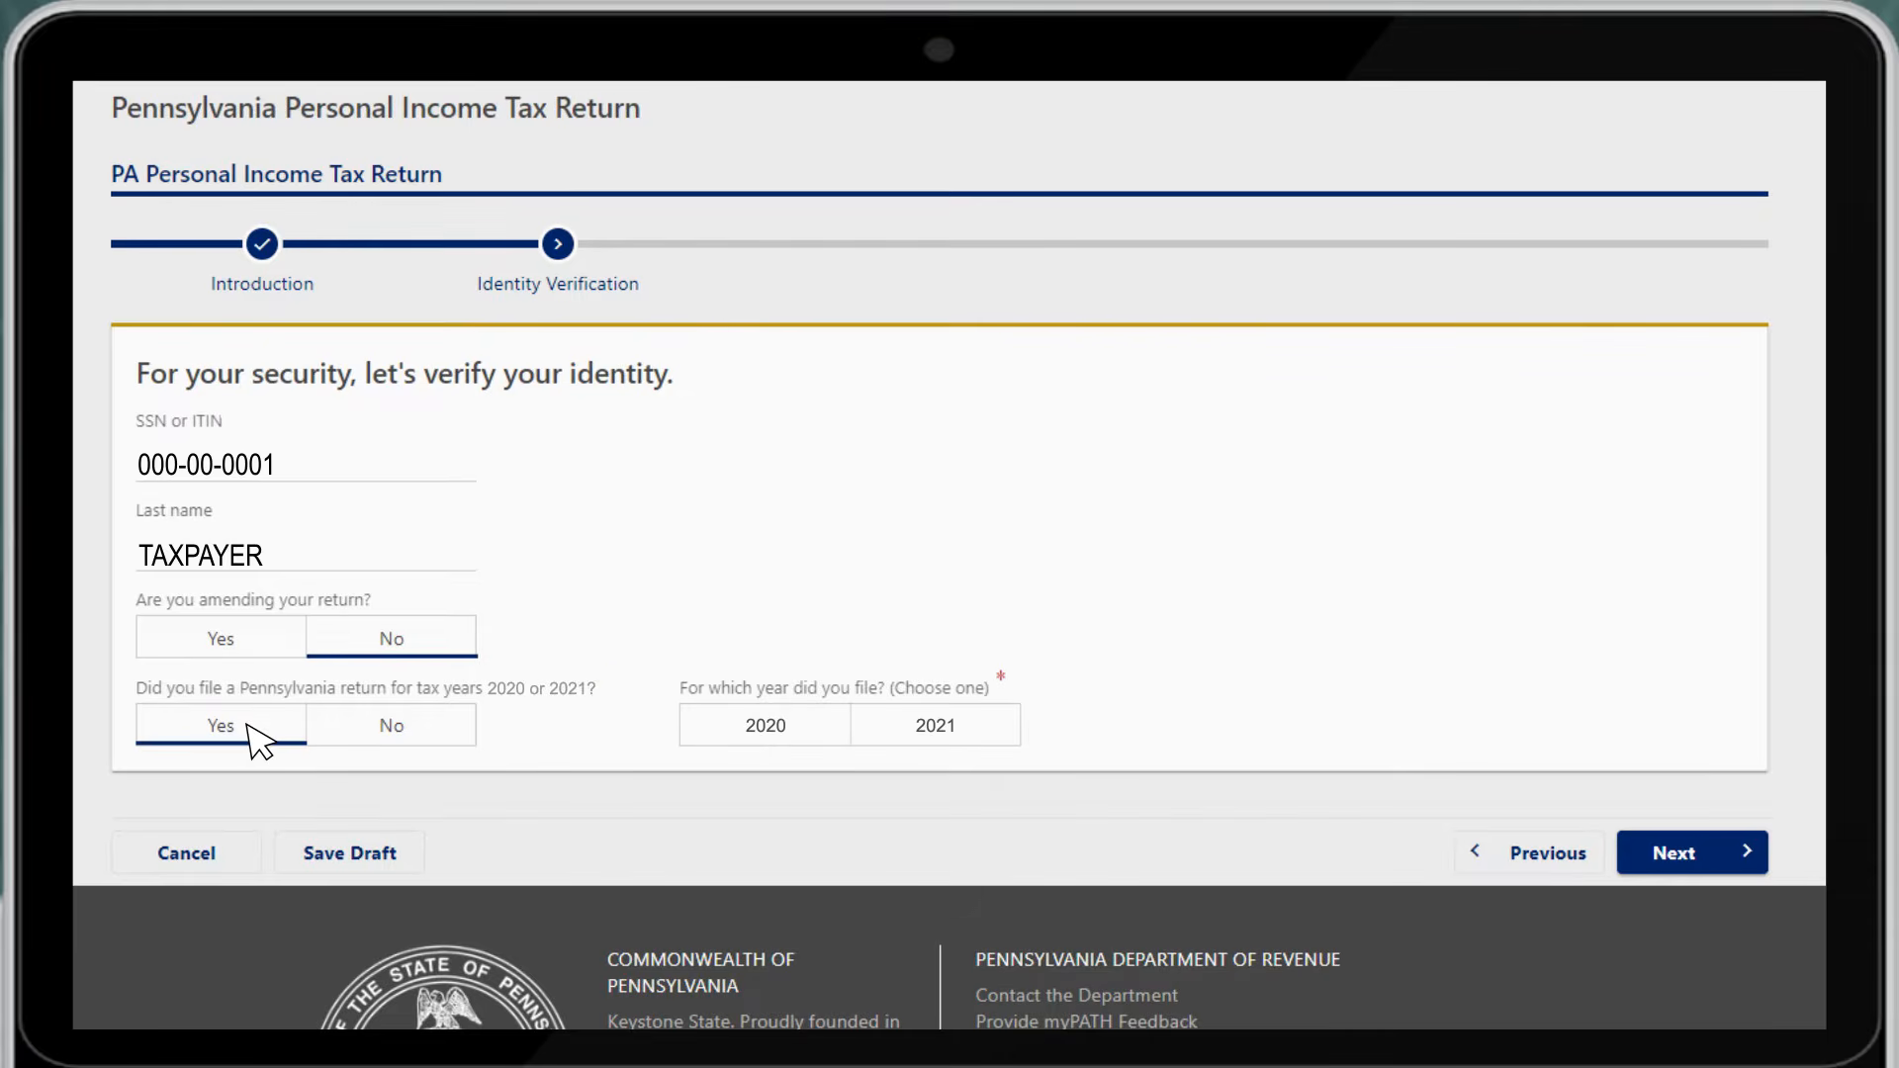
left_click(966, 726)
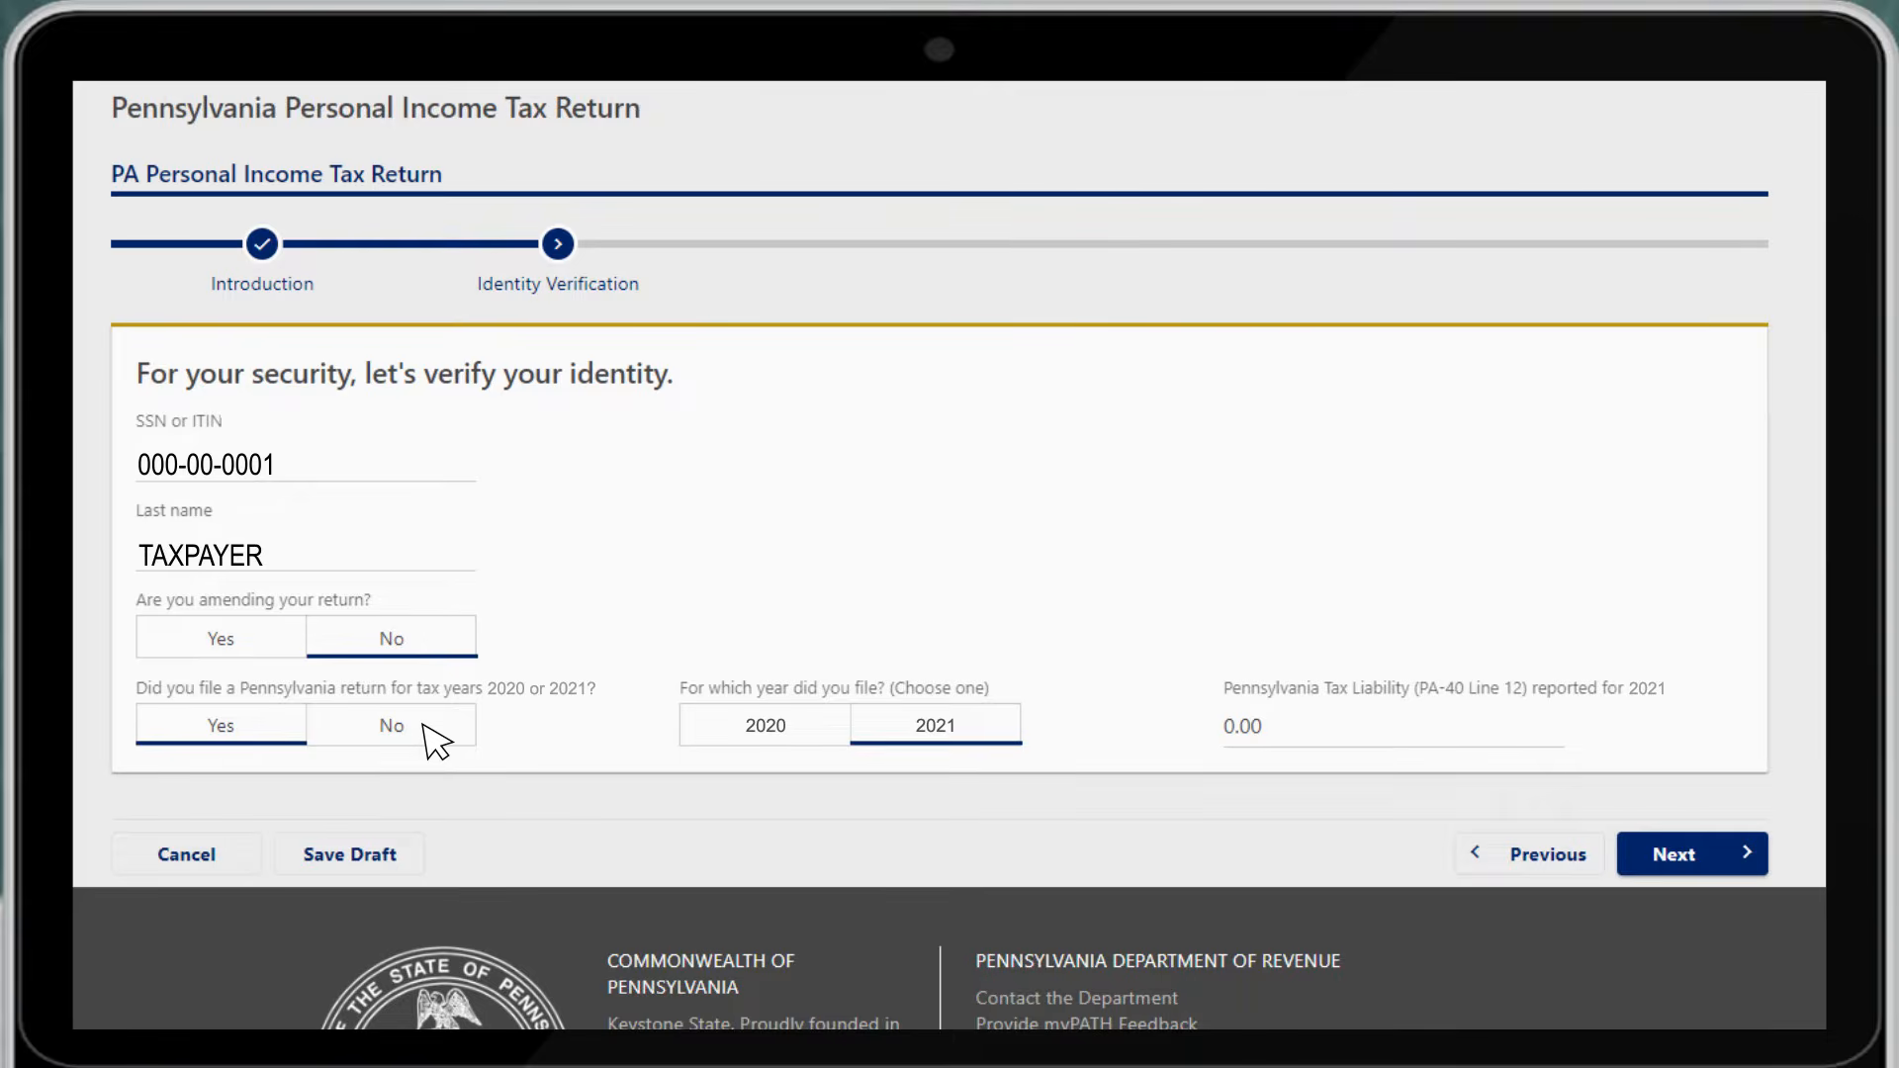
left_click(424, 727)
Fill in the taxpayer's birth date, driver's license number and license expiration date
left_click(360, 823)
type("01-JAN-1960")
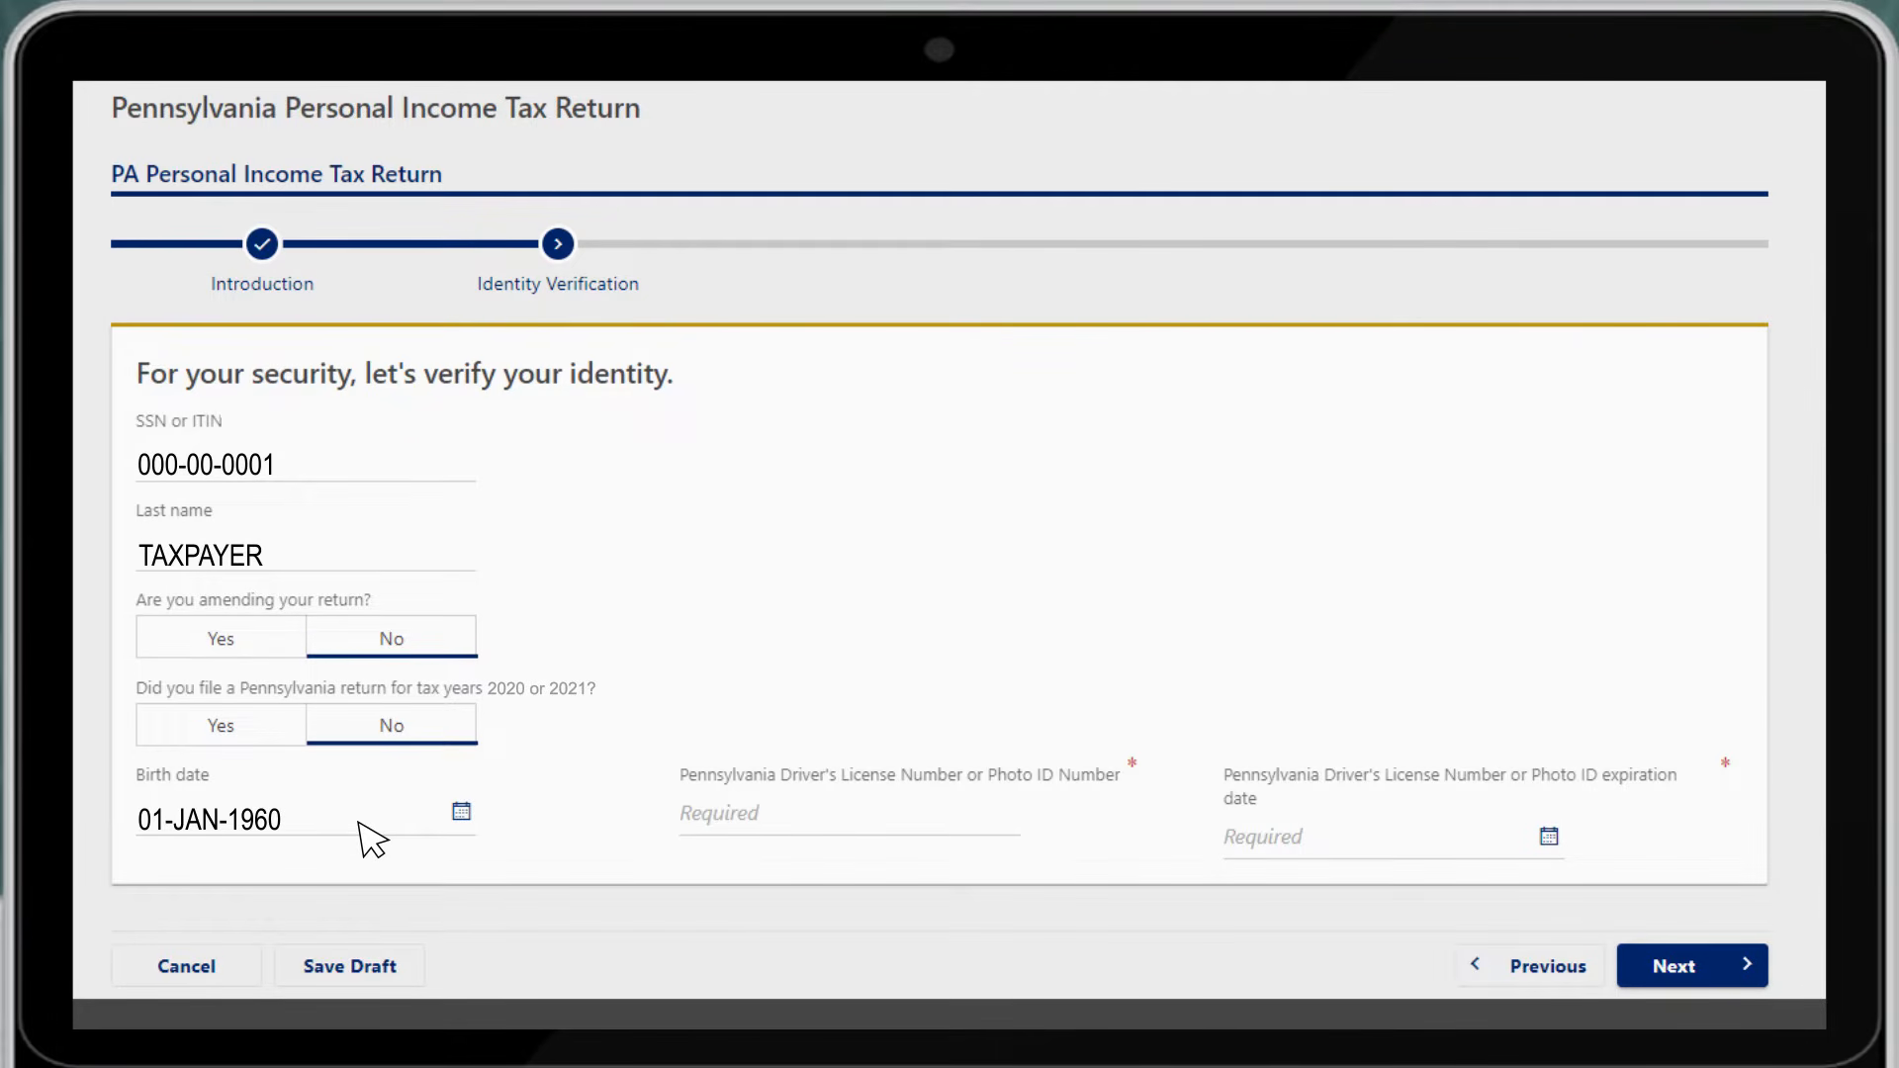
left_click(904, 822)
type("00 000 001")
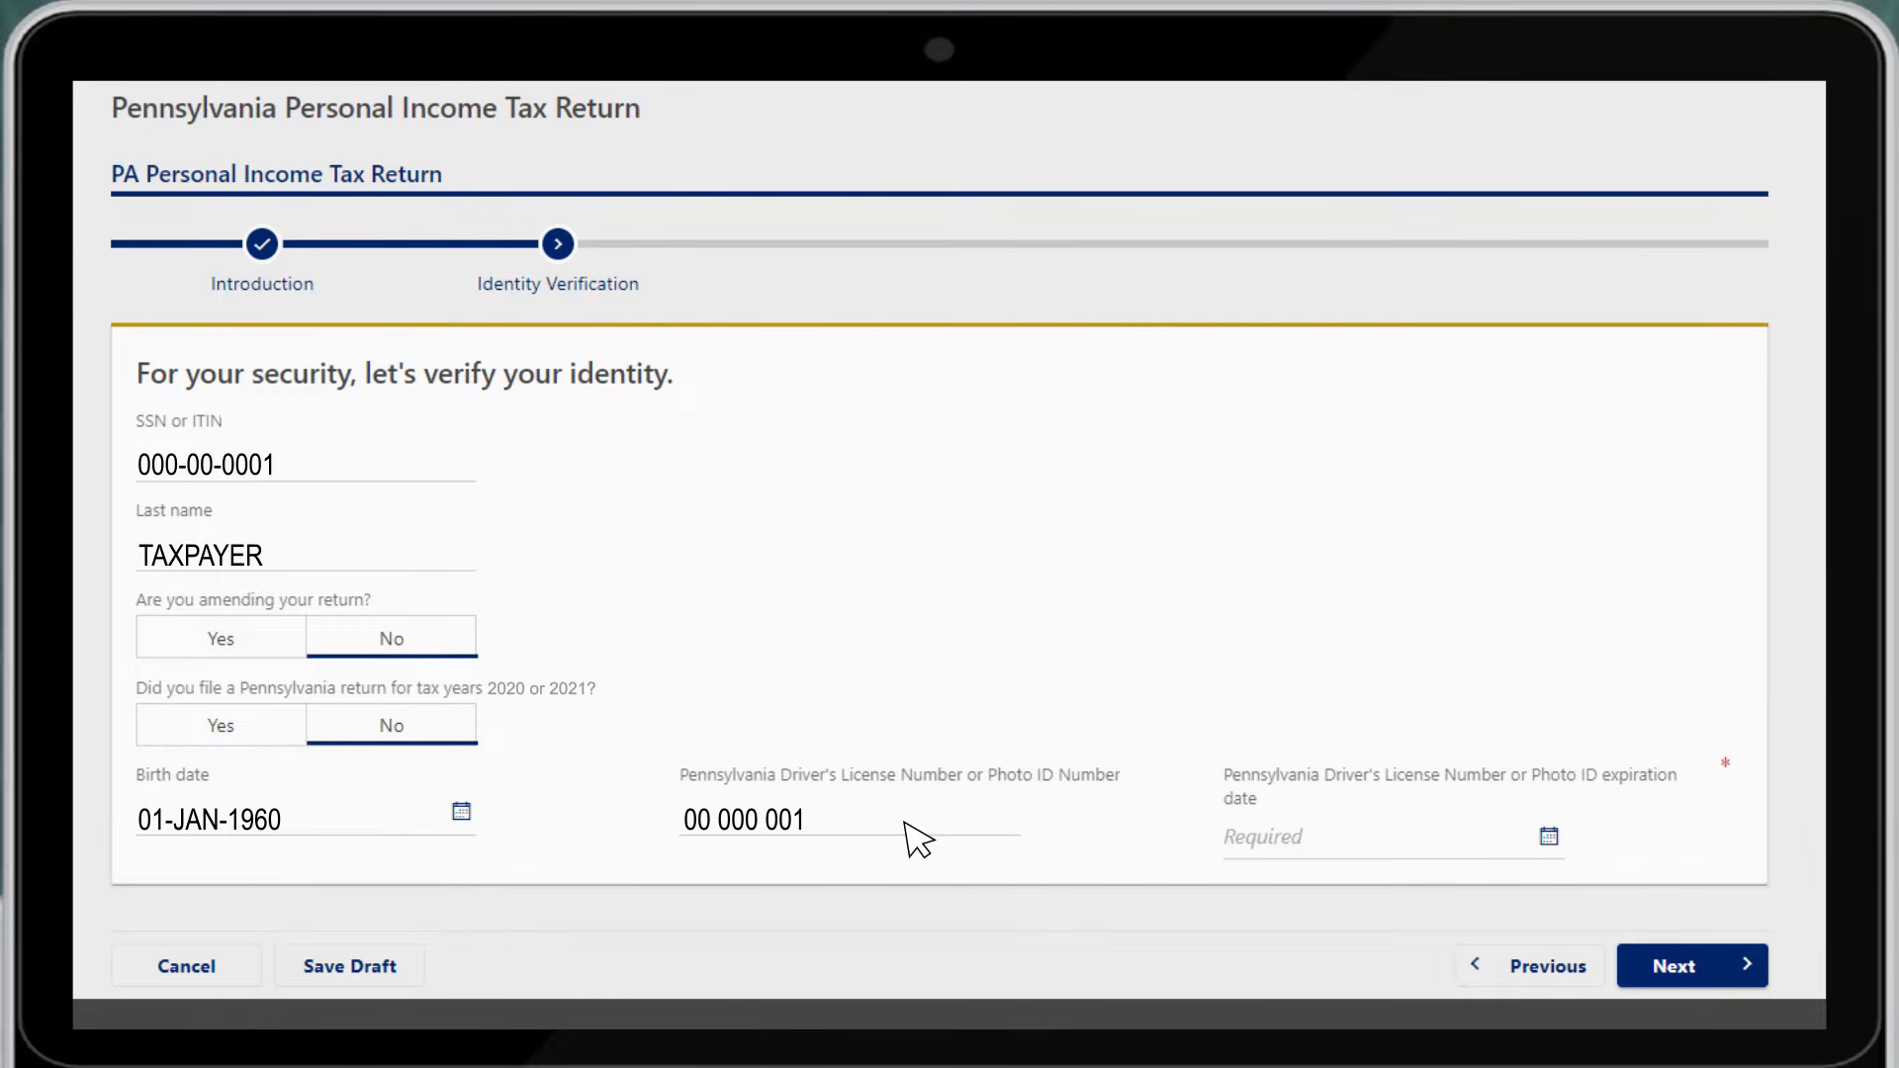
left_click(1442, 856)
type("02-JAN-")
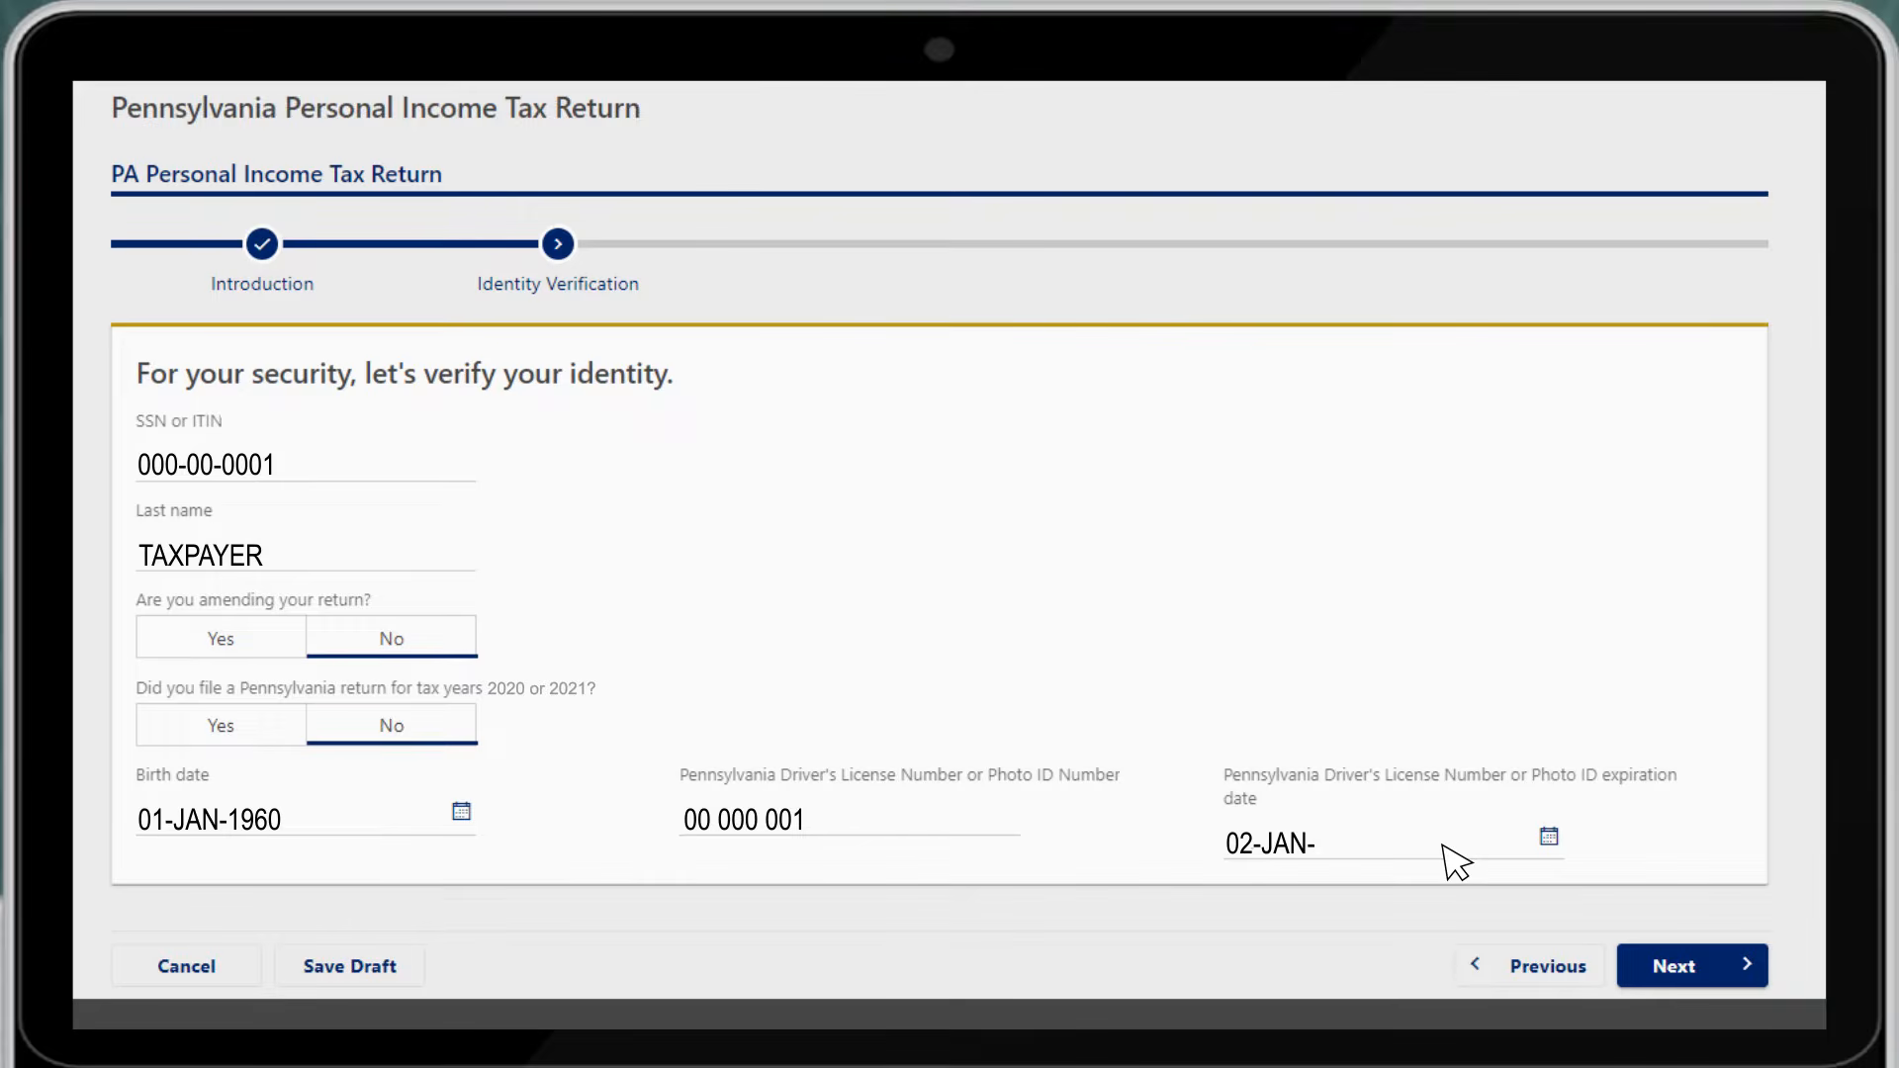
type("2025")
left_click(1708, 971)
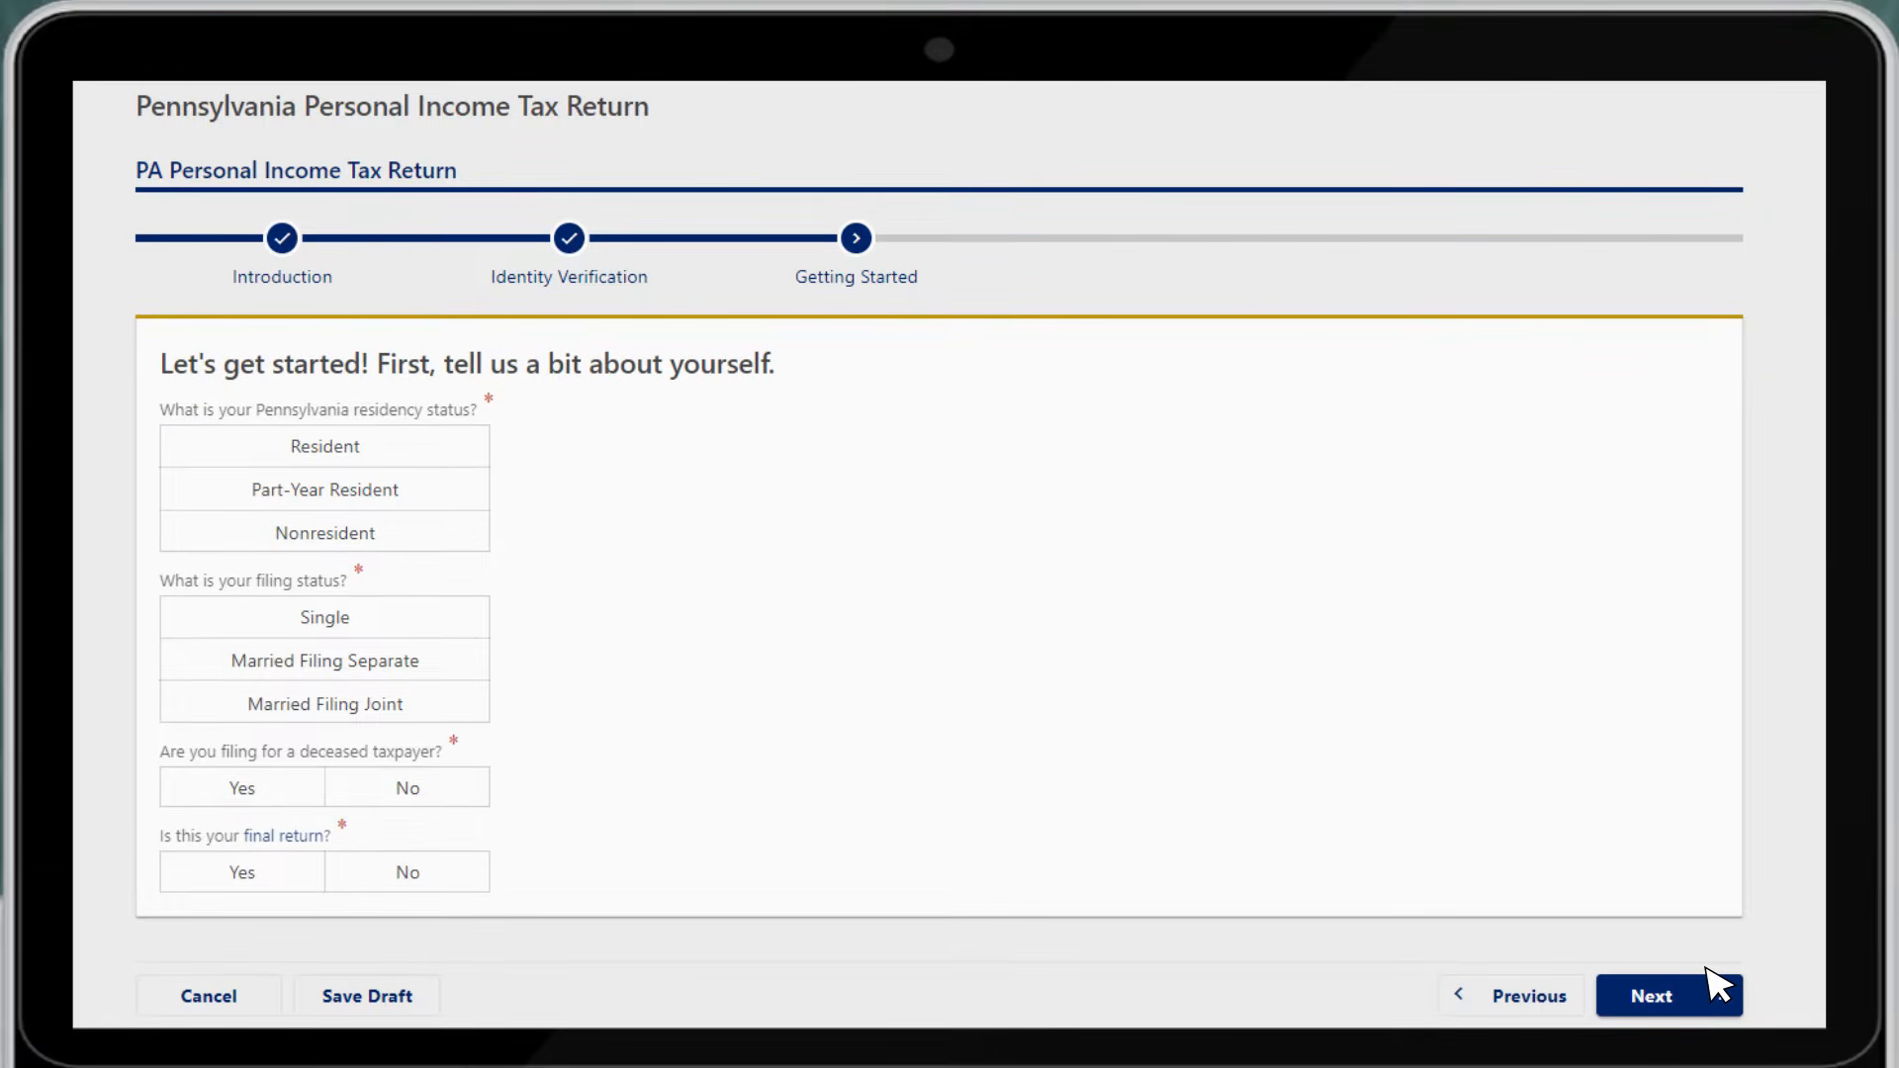
Mark the taxpayer as a Single Pennsylvania resident, not deceased, and not filing a final return
left_click(382, 451)
left_click(382, 701)
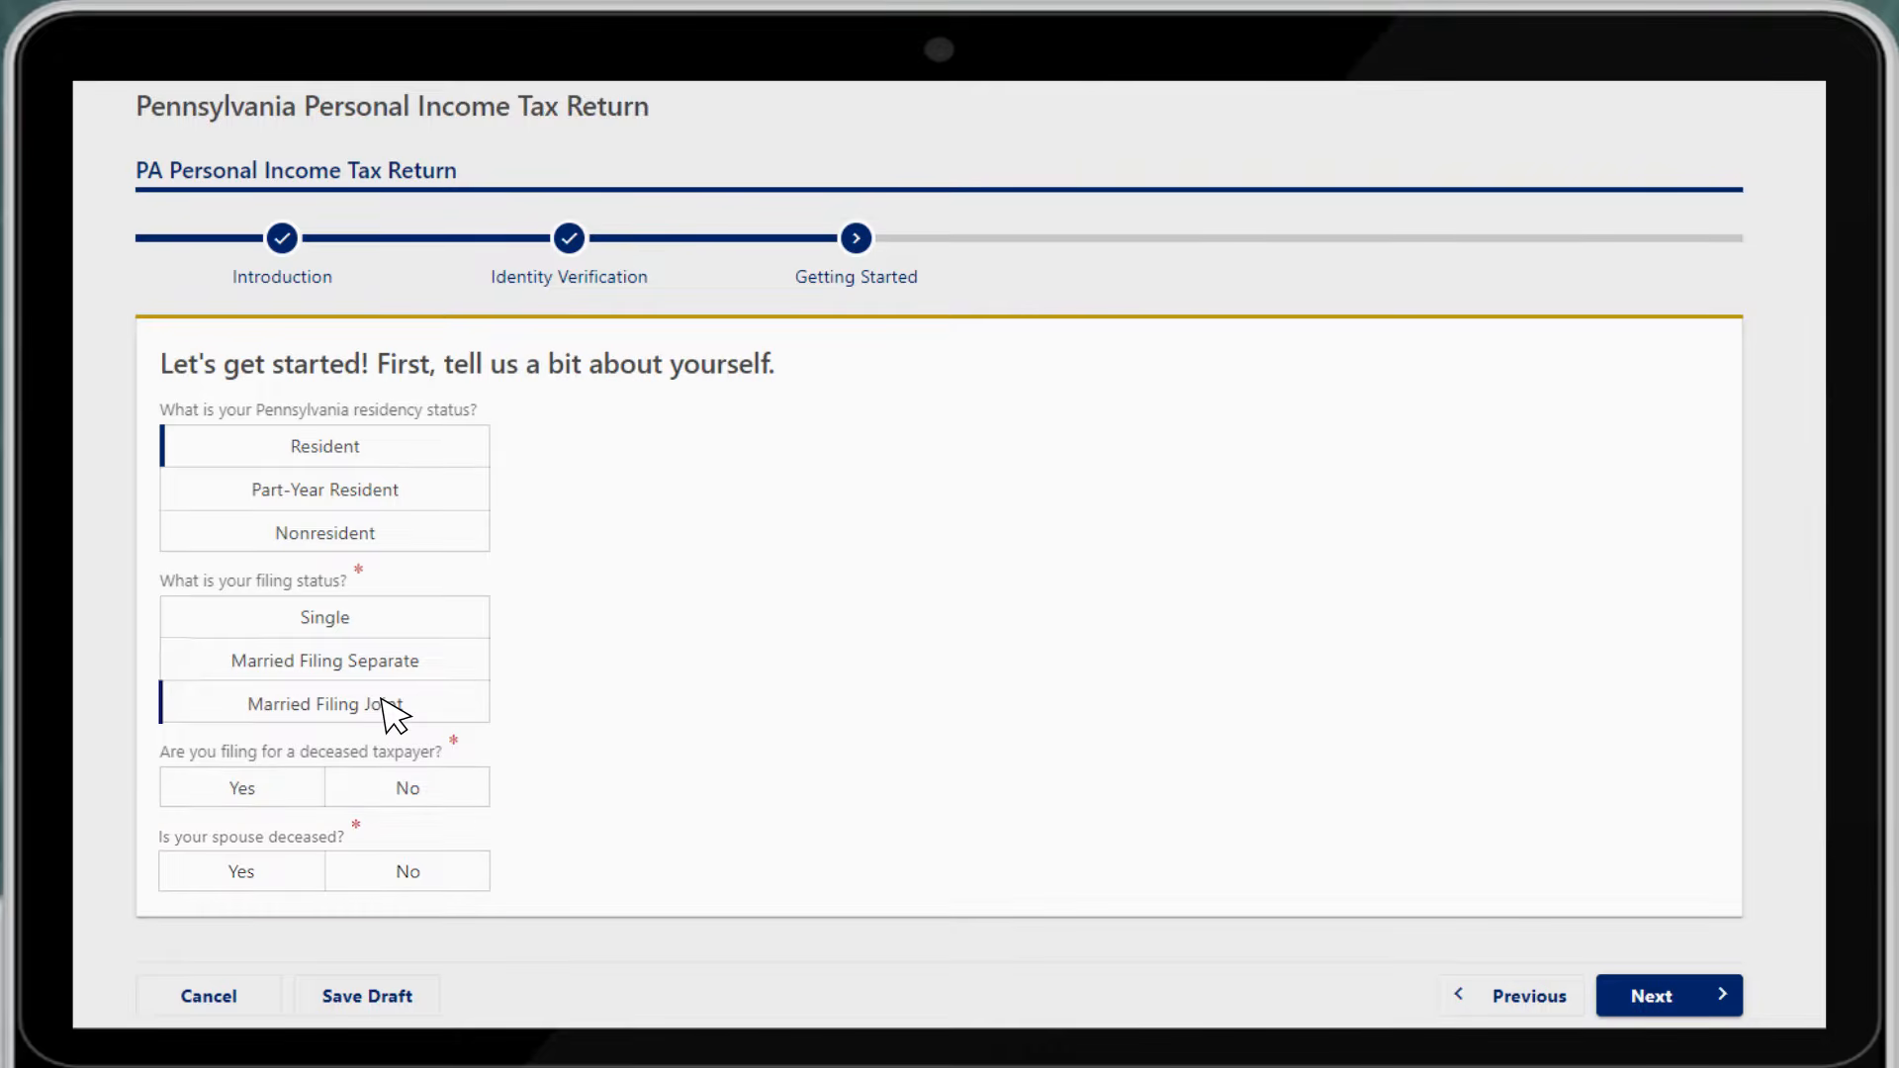
left_click(383, 622)
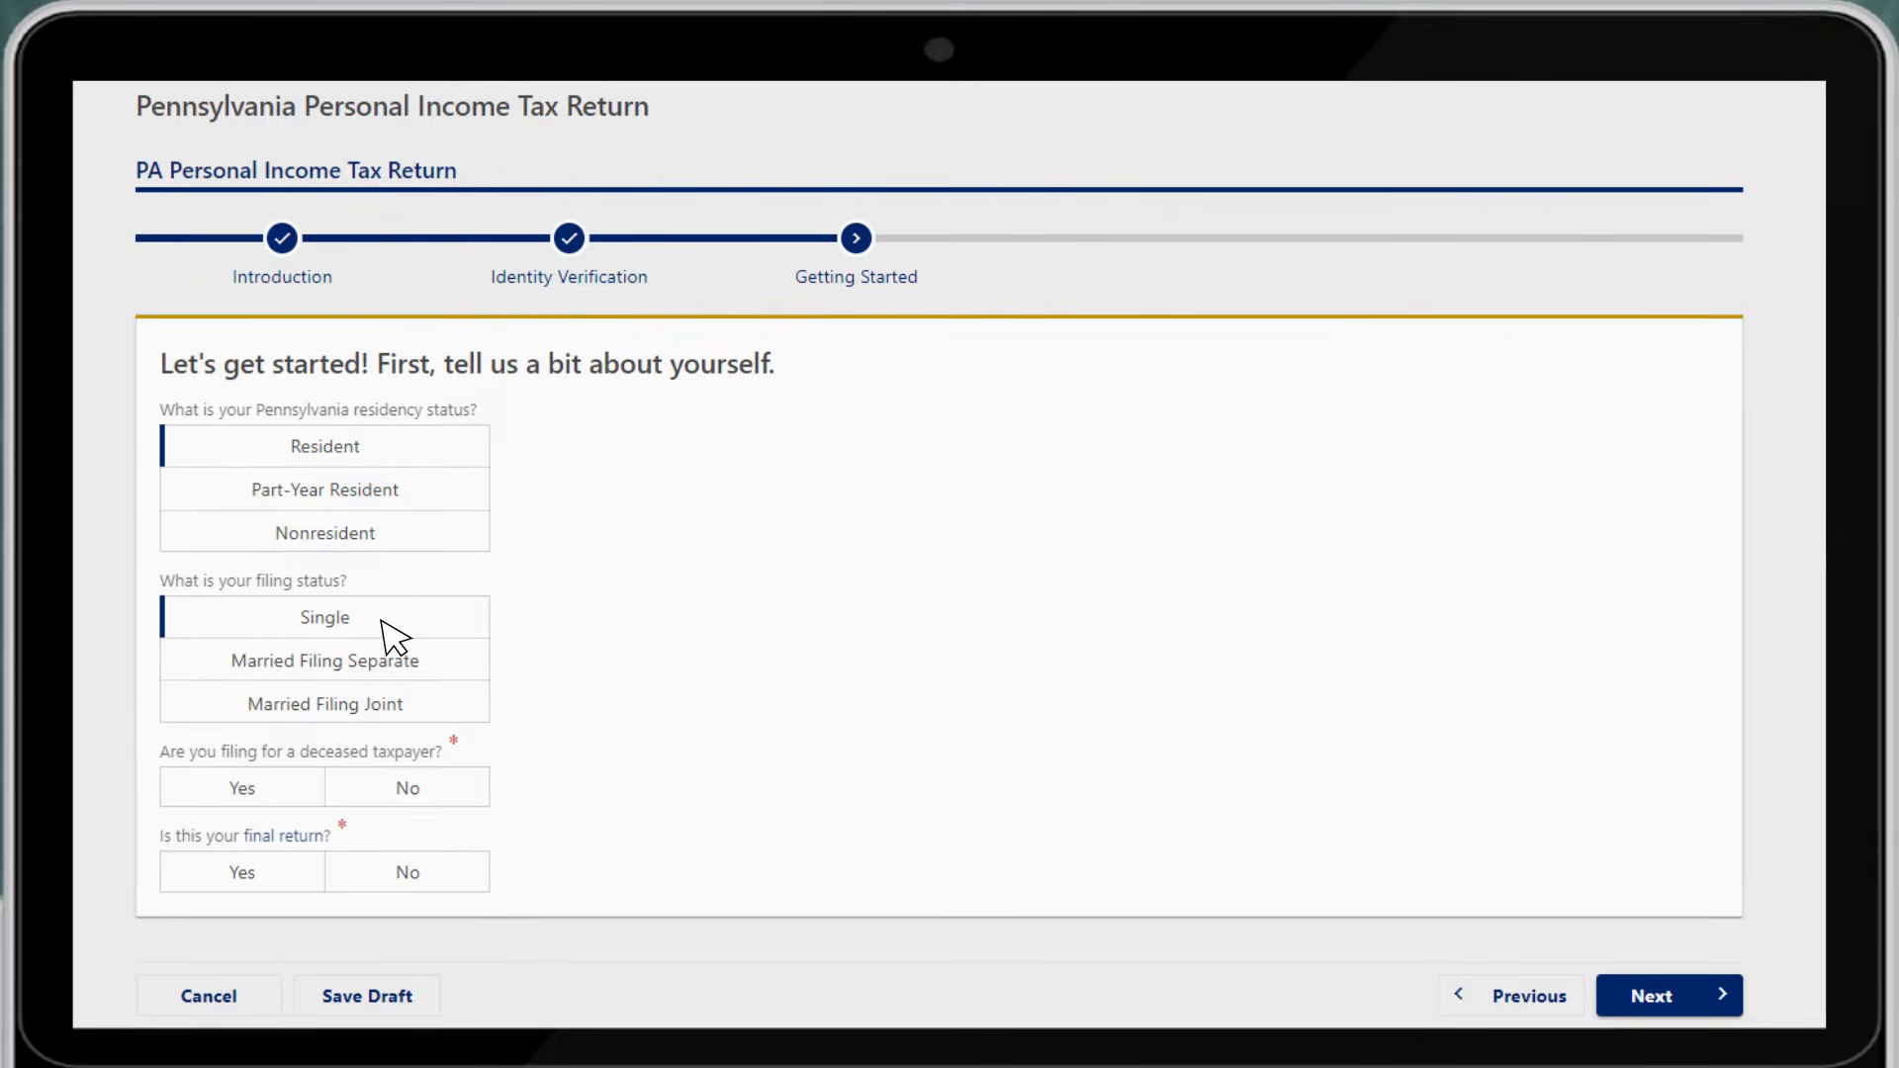
left_click(442, 787)
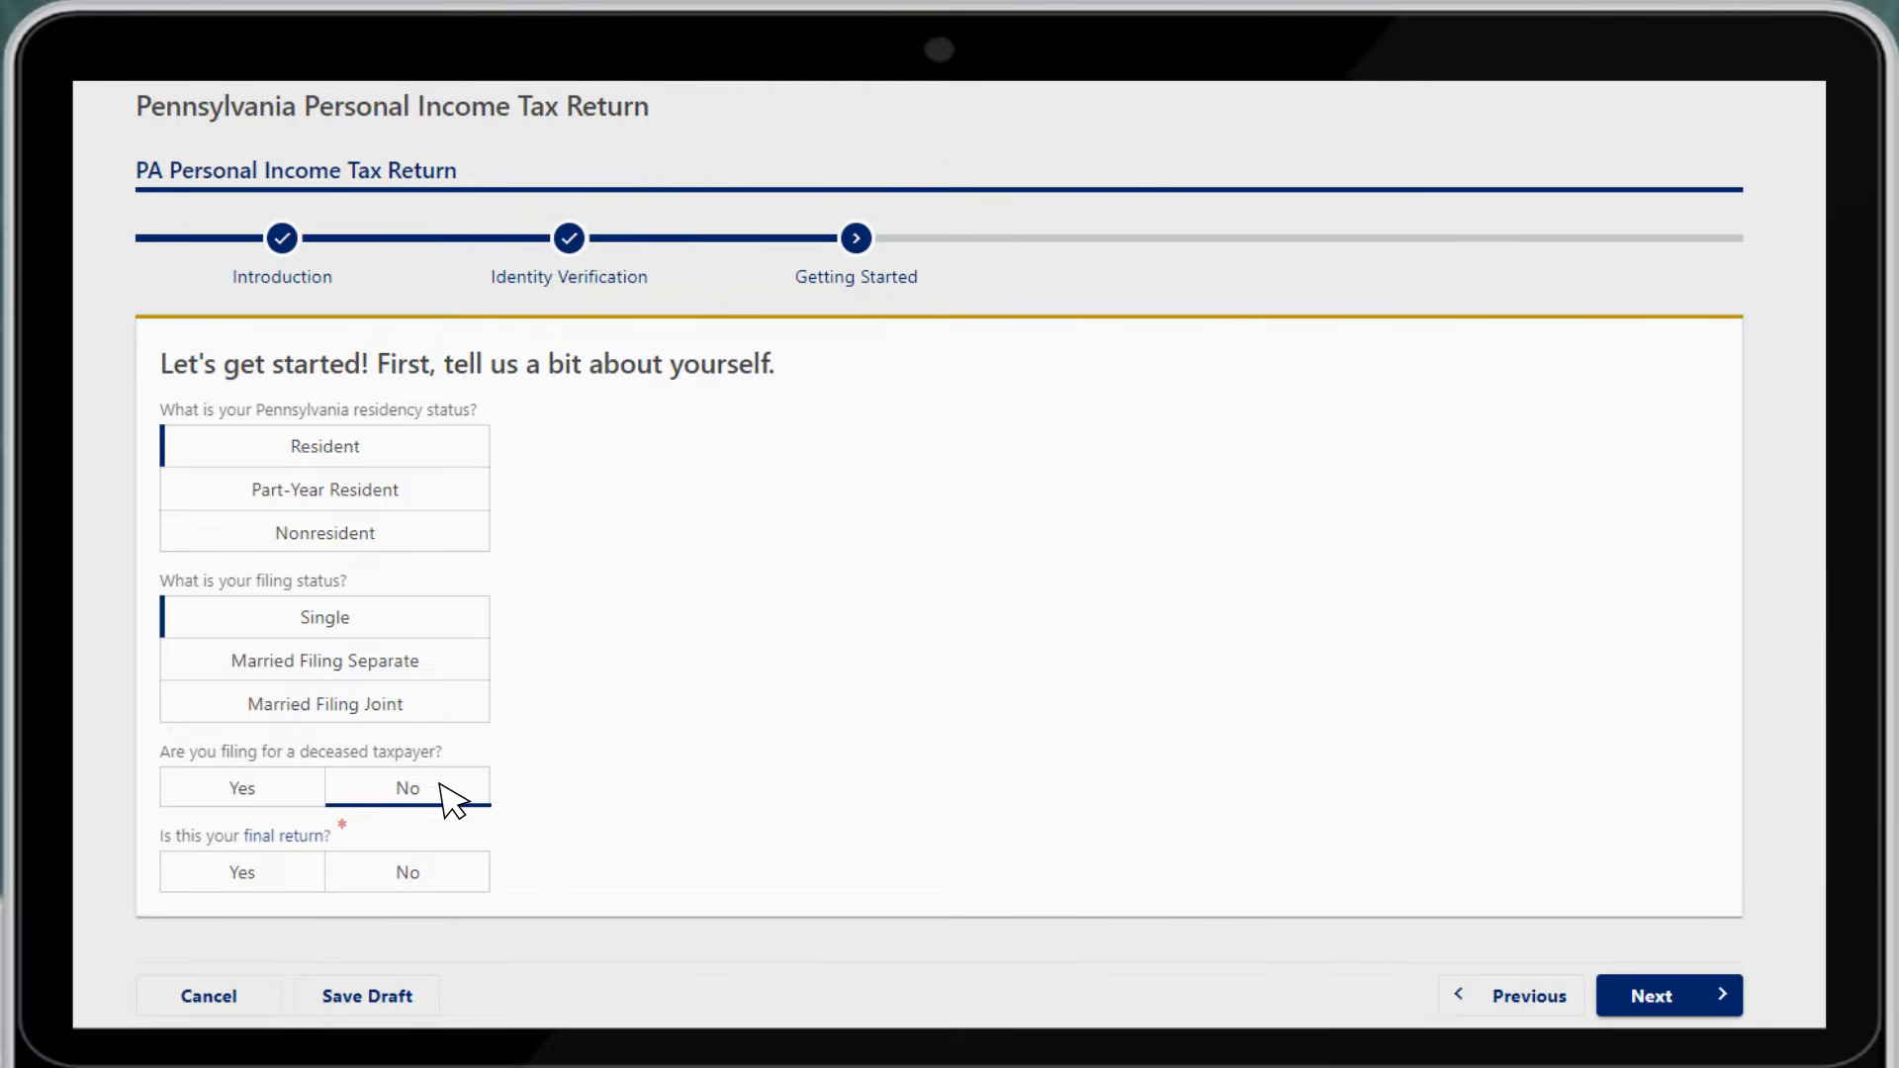
left_click(442, 876)
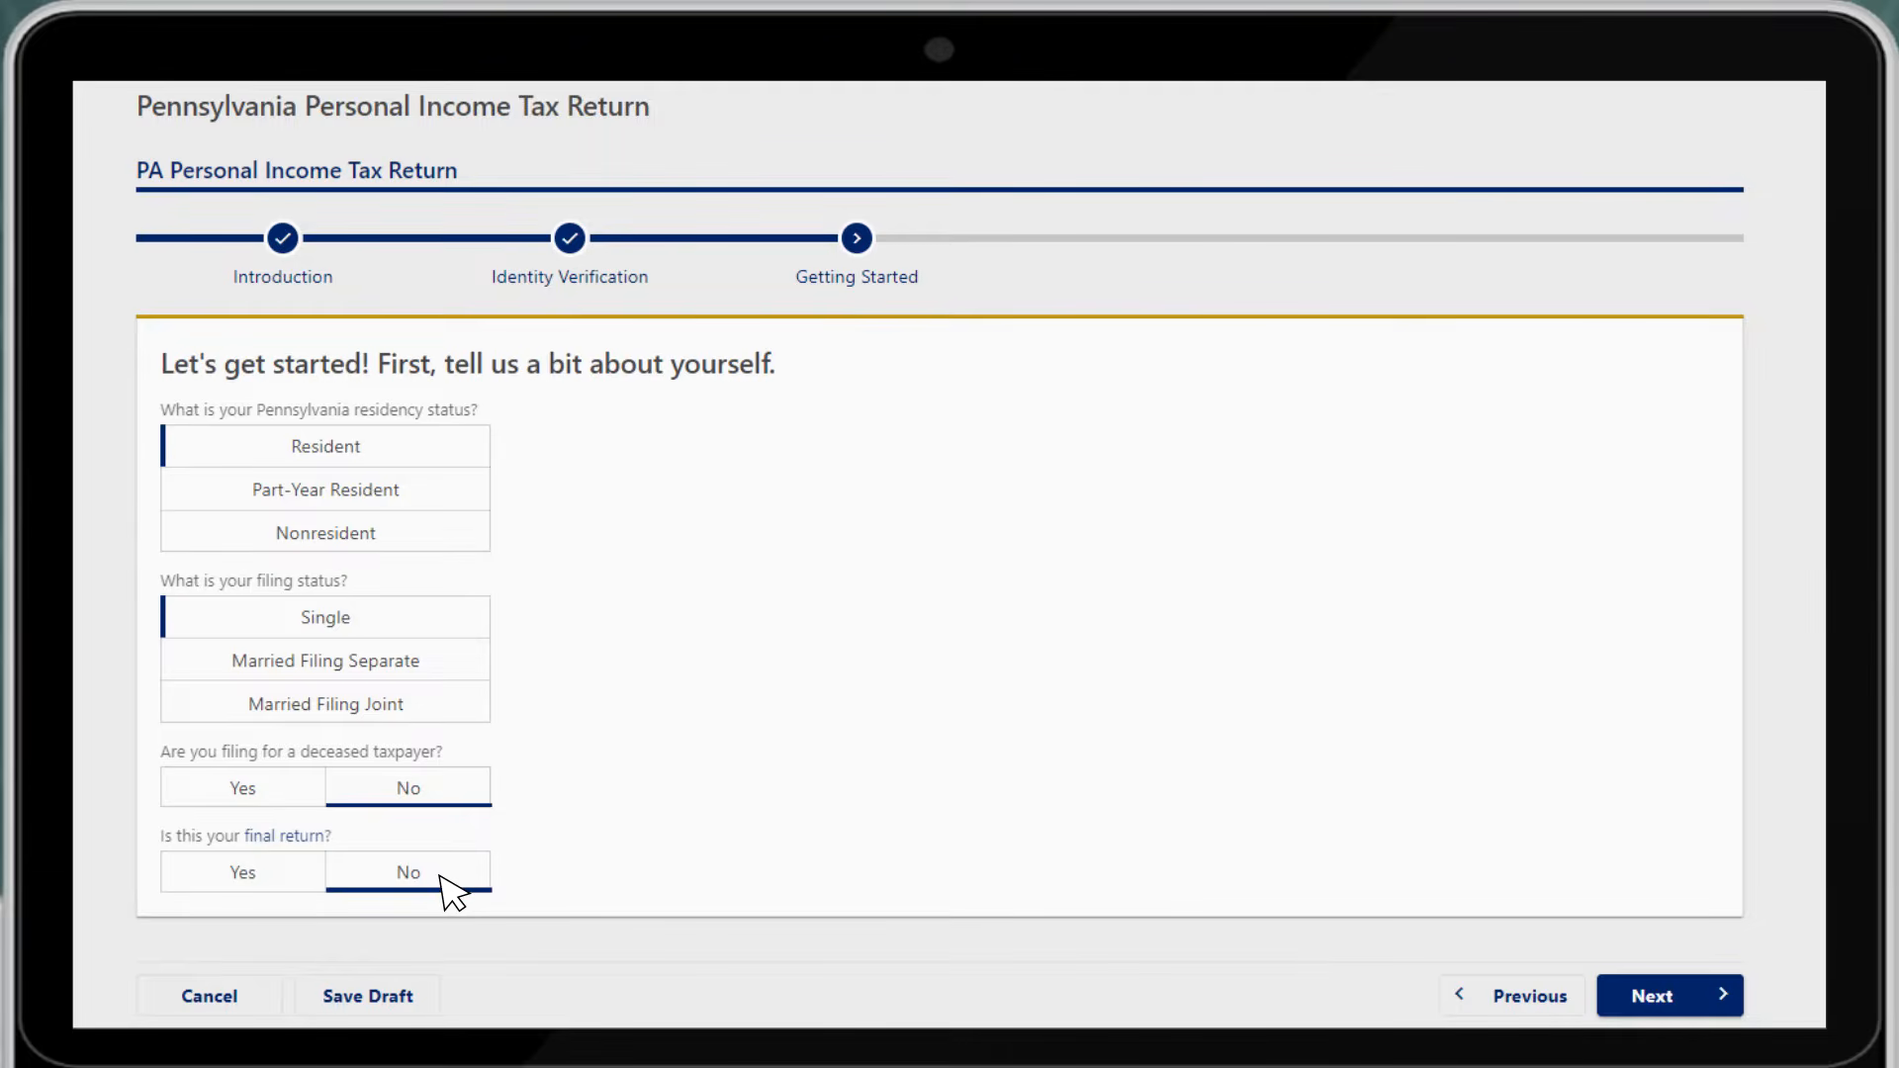
On Contact Information, enter the taxpayer's first name, e-mail address and phone number
left_click(1695, 995)
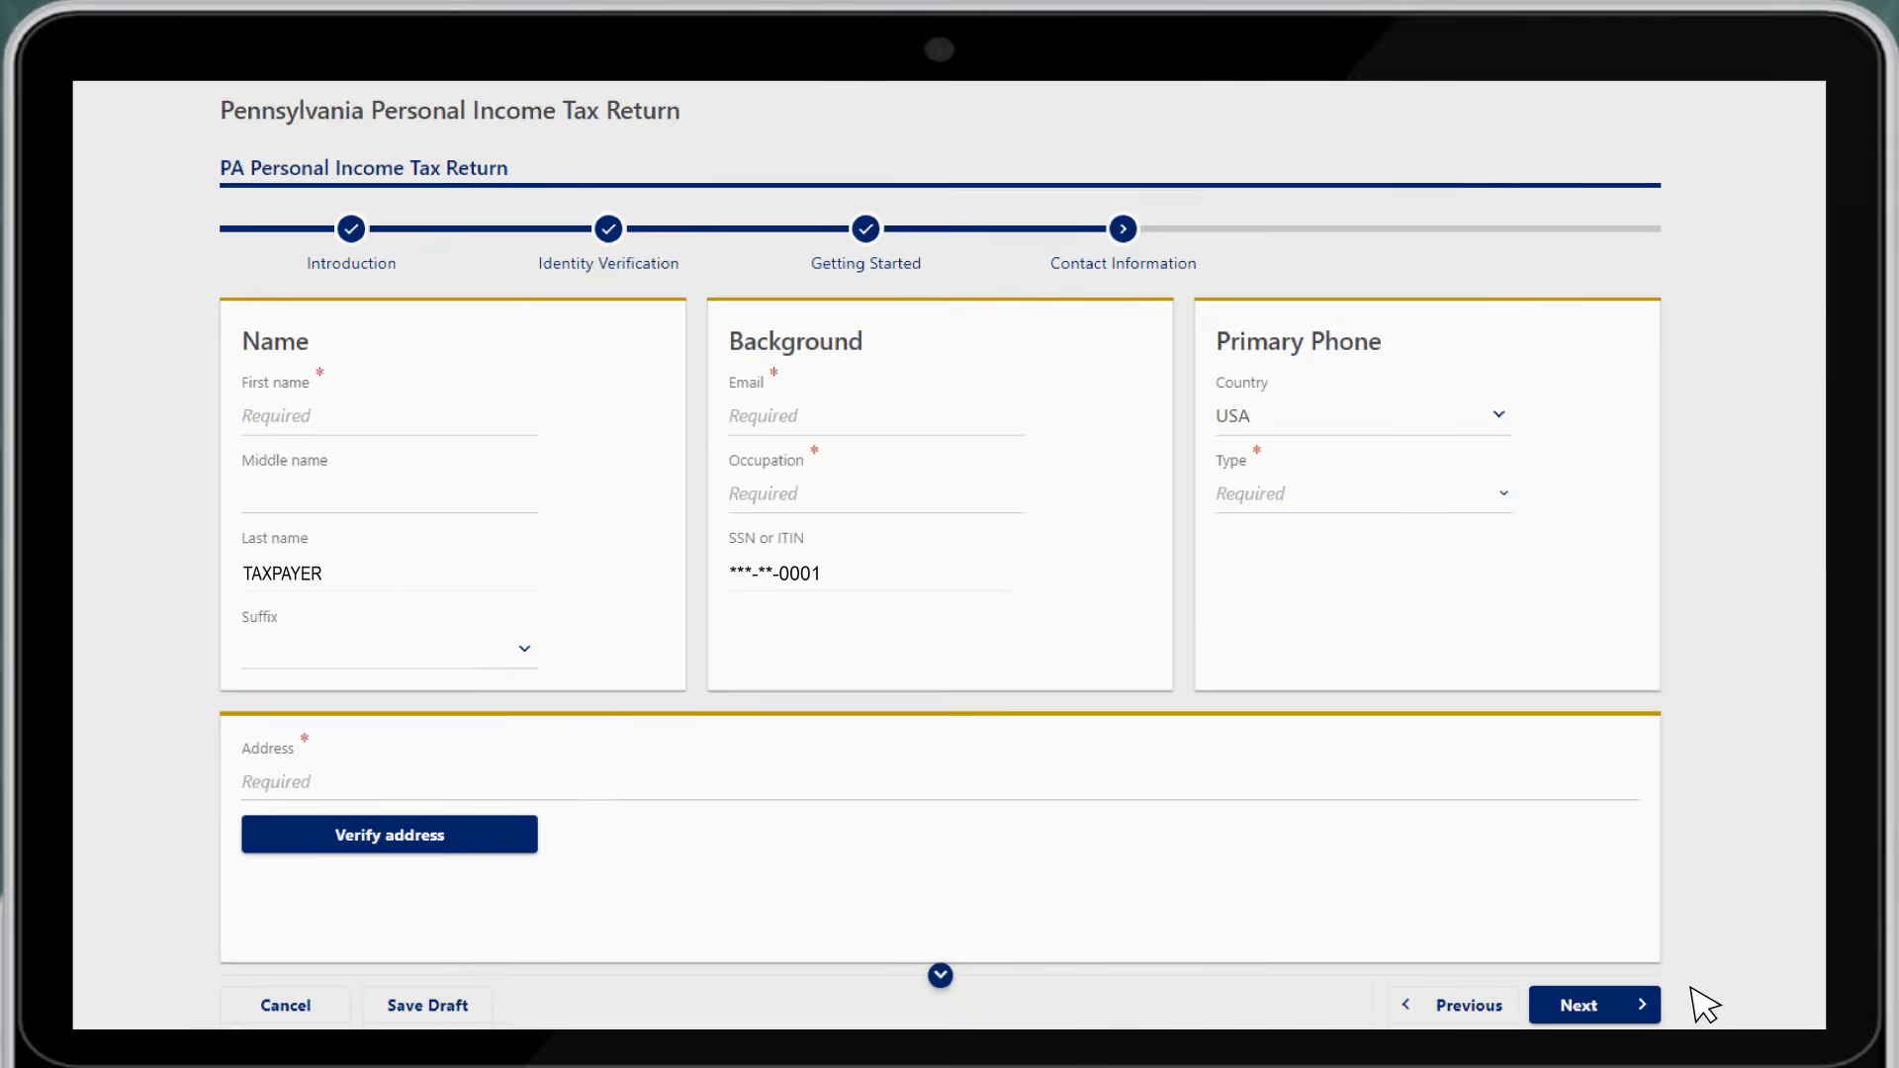
left_click(365, 422)
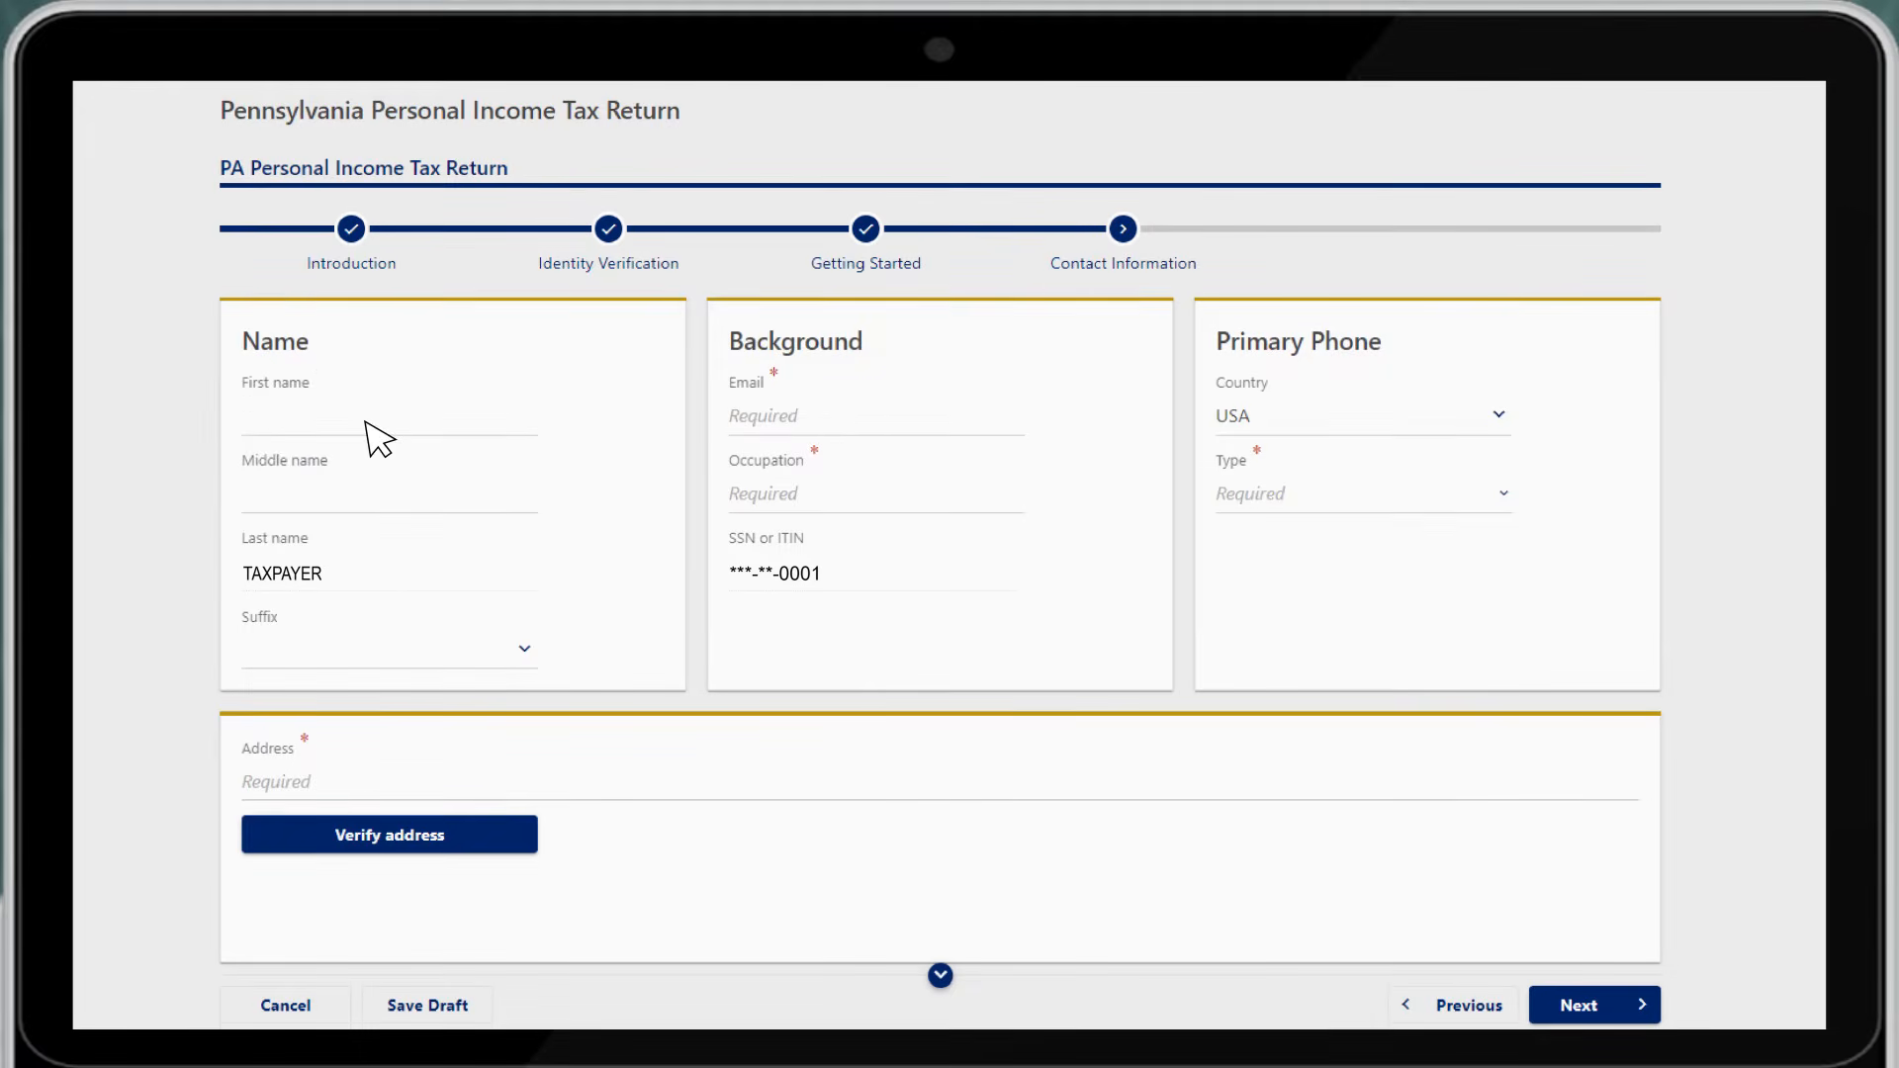
type("JANE")
left_click(923, 422)
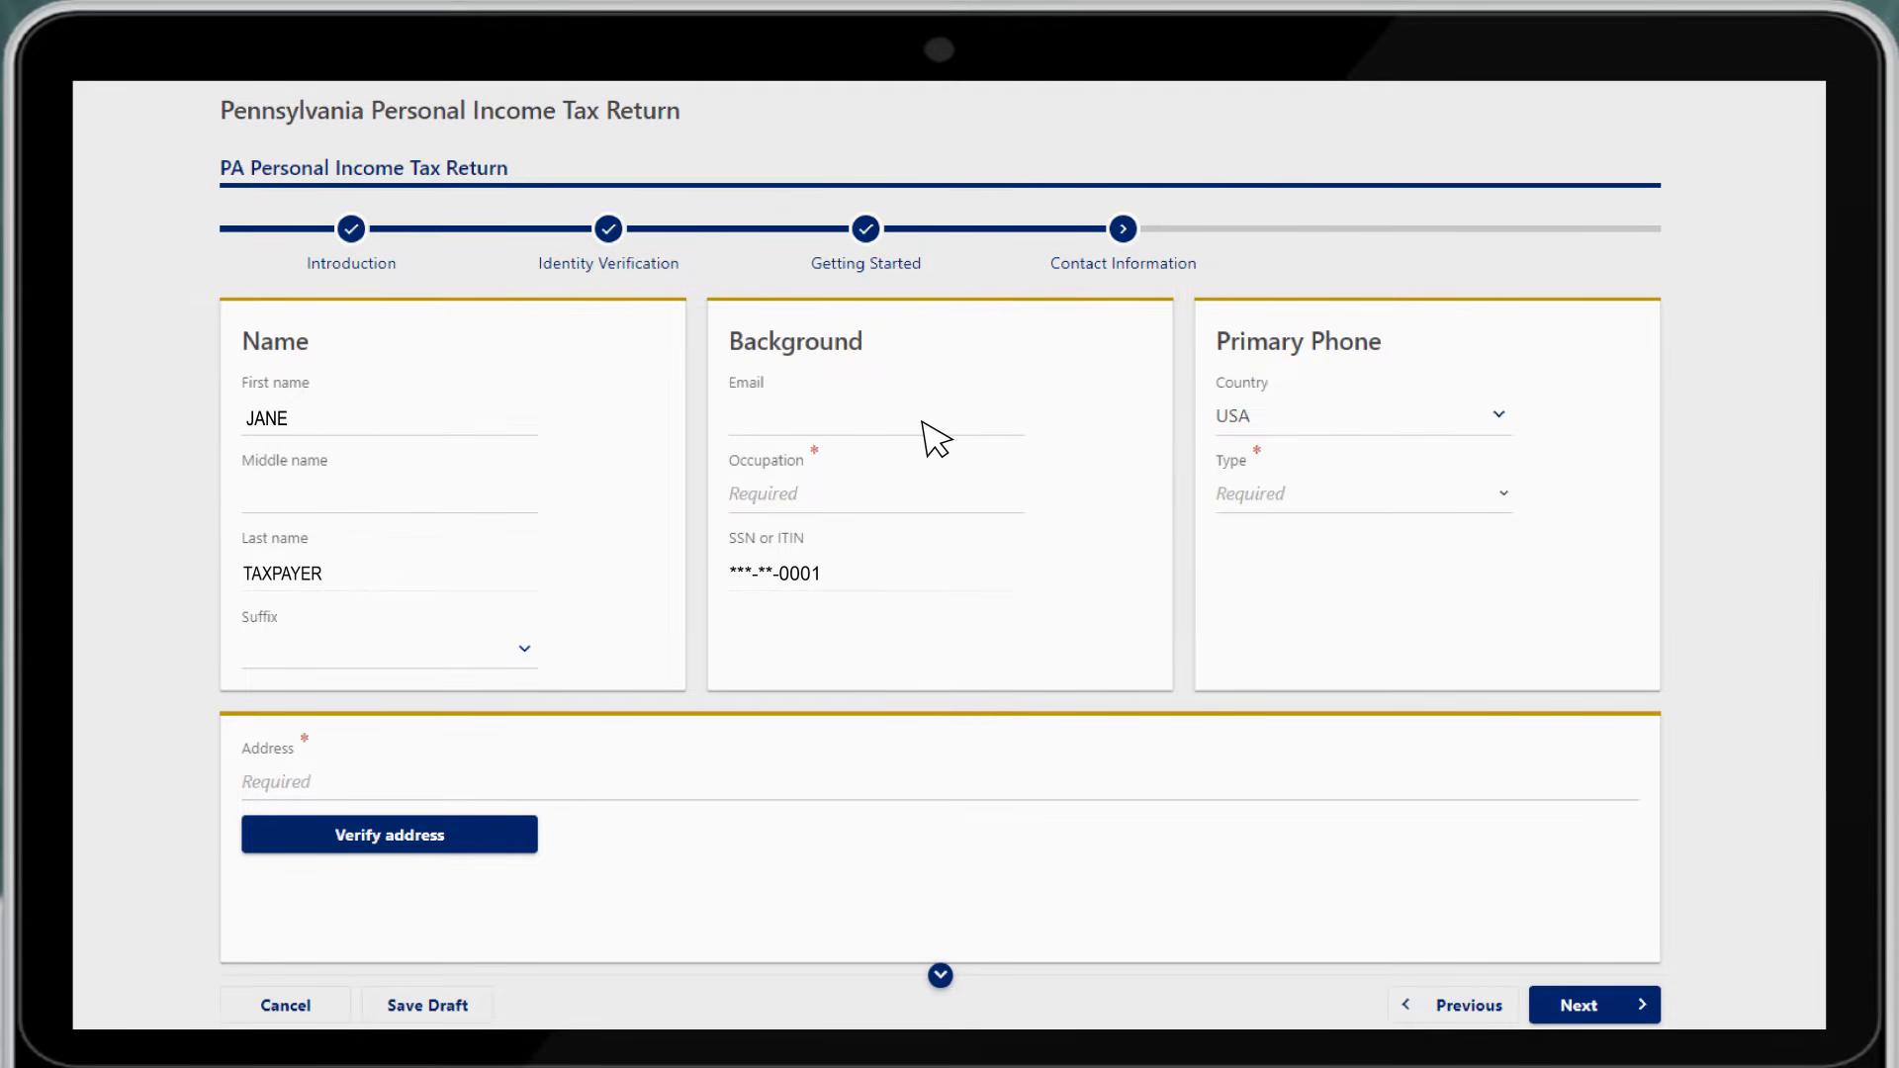
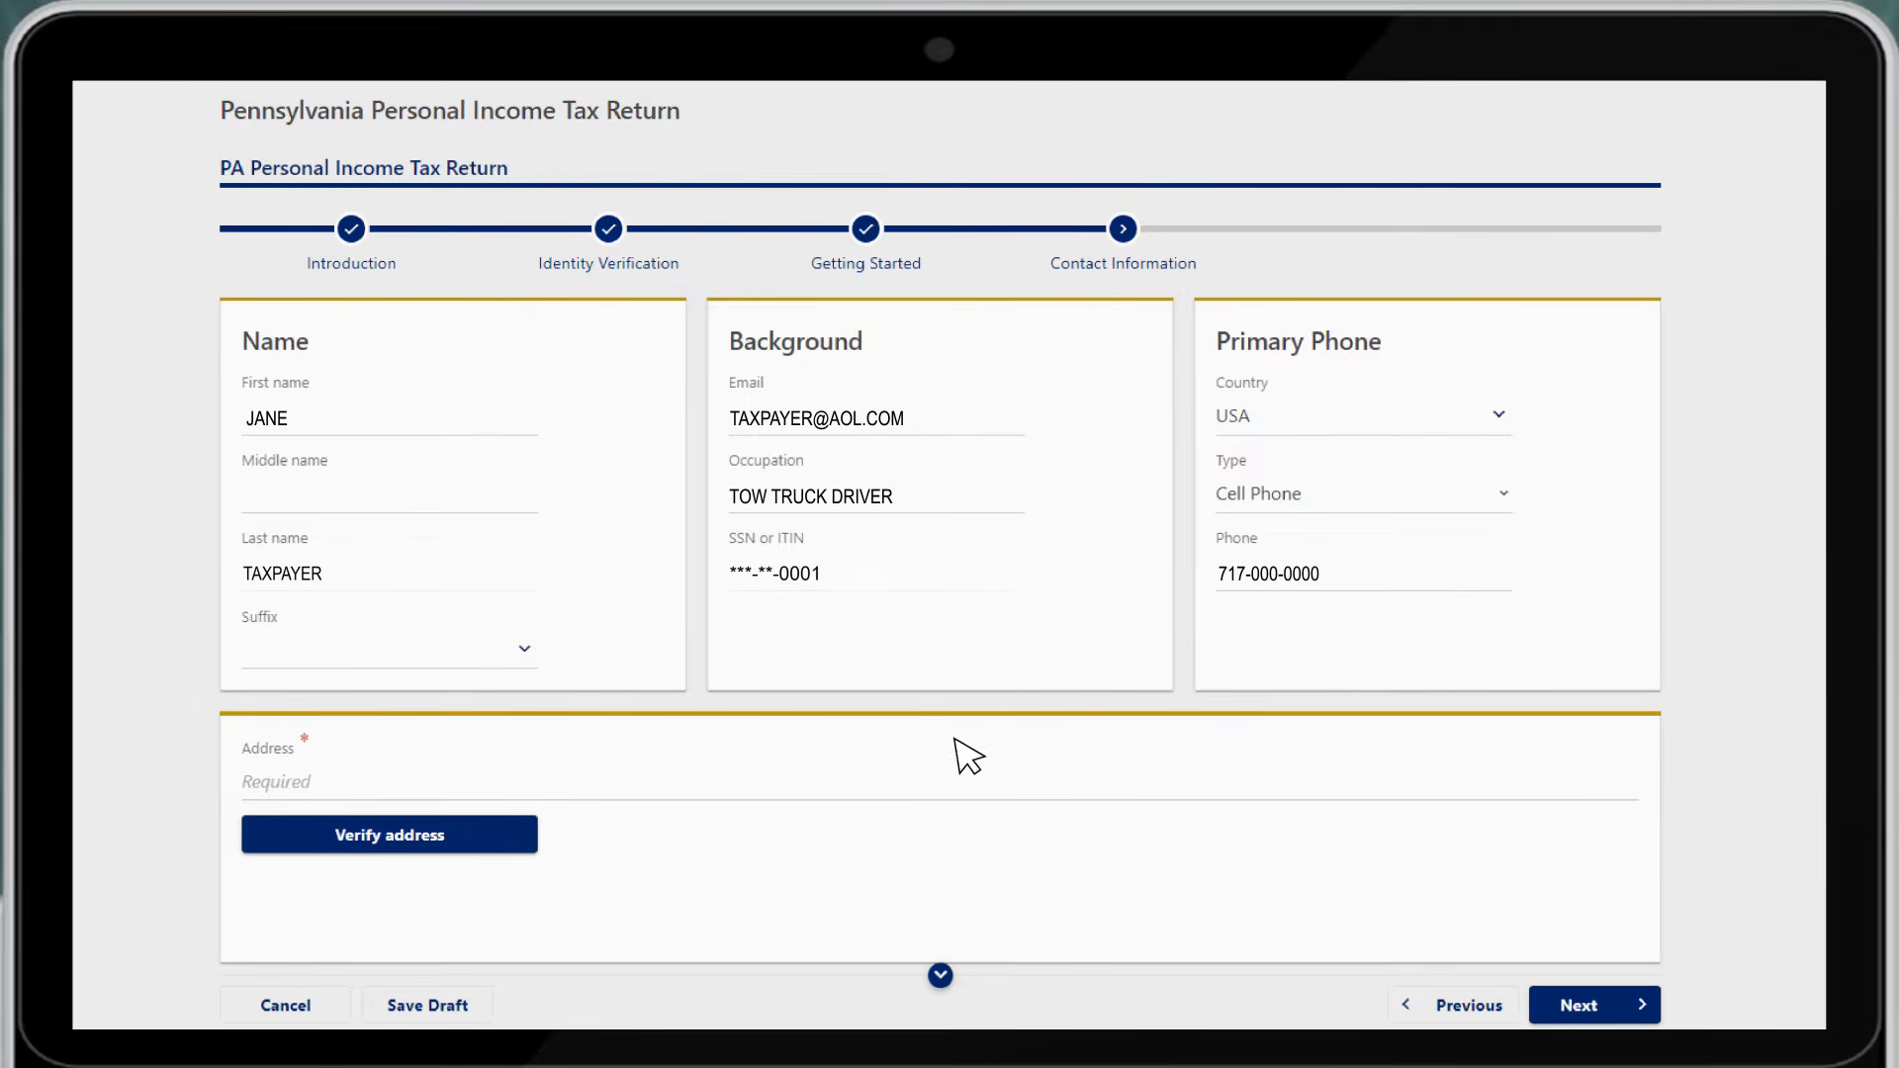
Enter the taxpayer's home address and attempt verification, which reports no valid address found
left_click(825, 784)
type("100 WES")
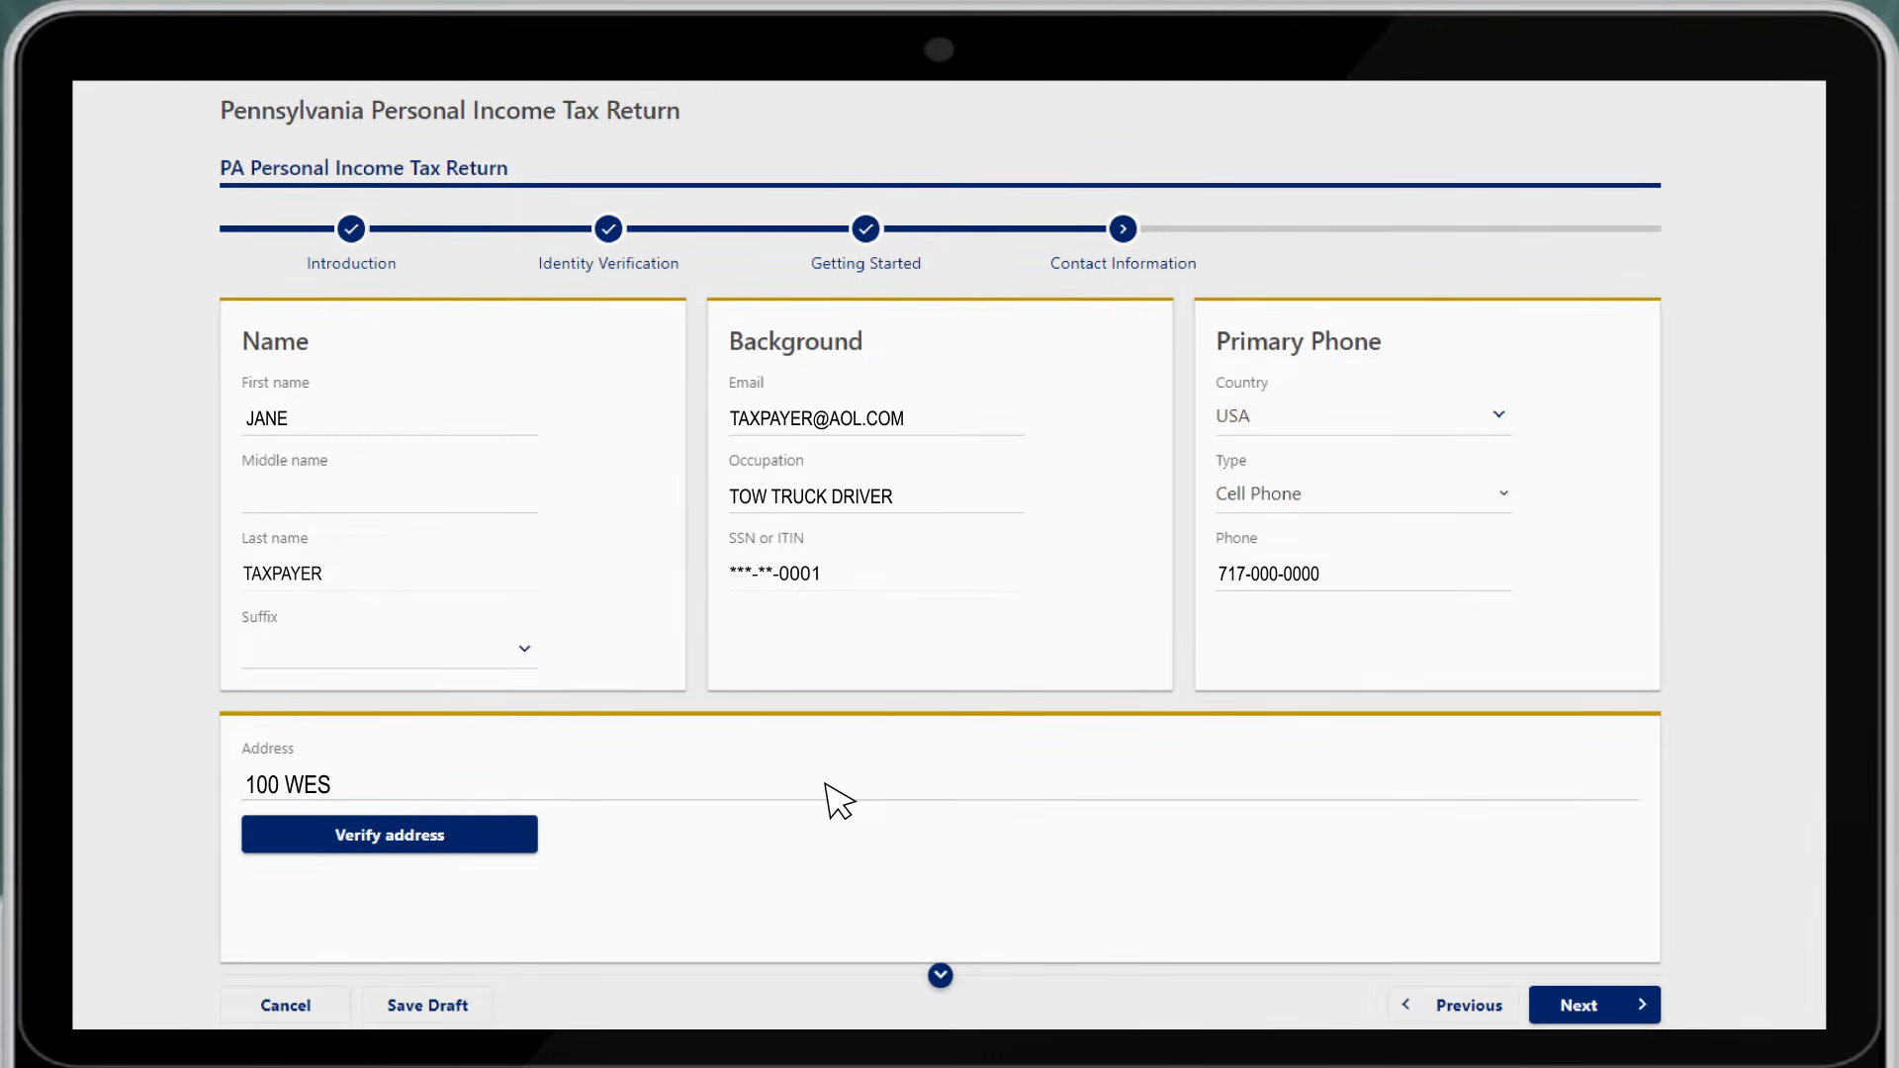
type("T MAIN STREET, TAXVILLE, PA 00001")
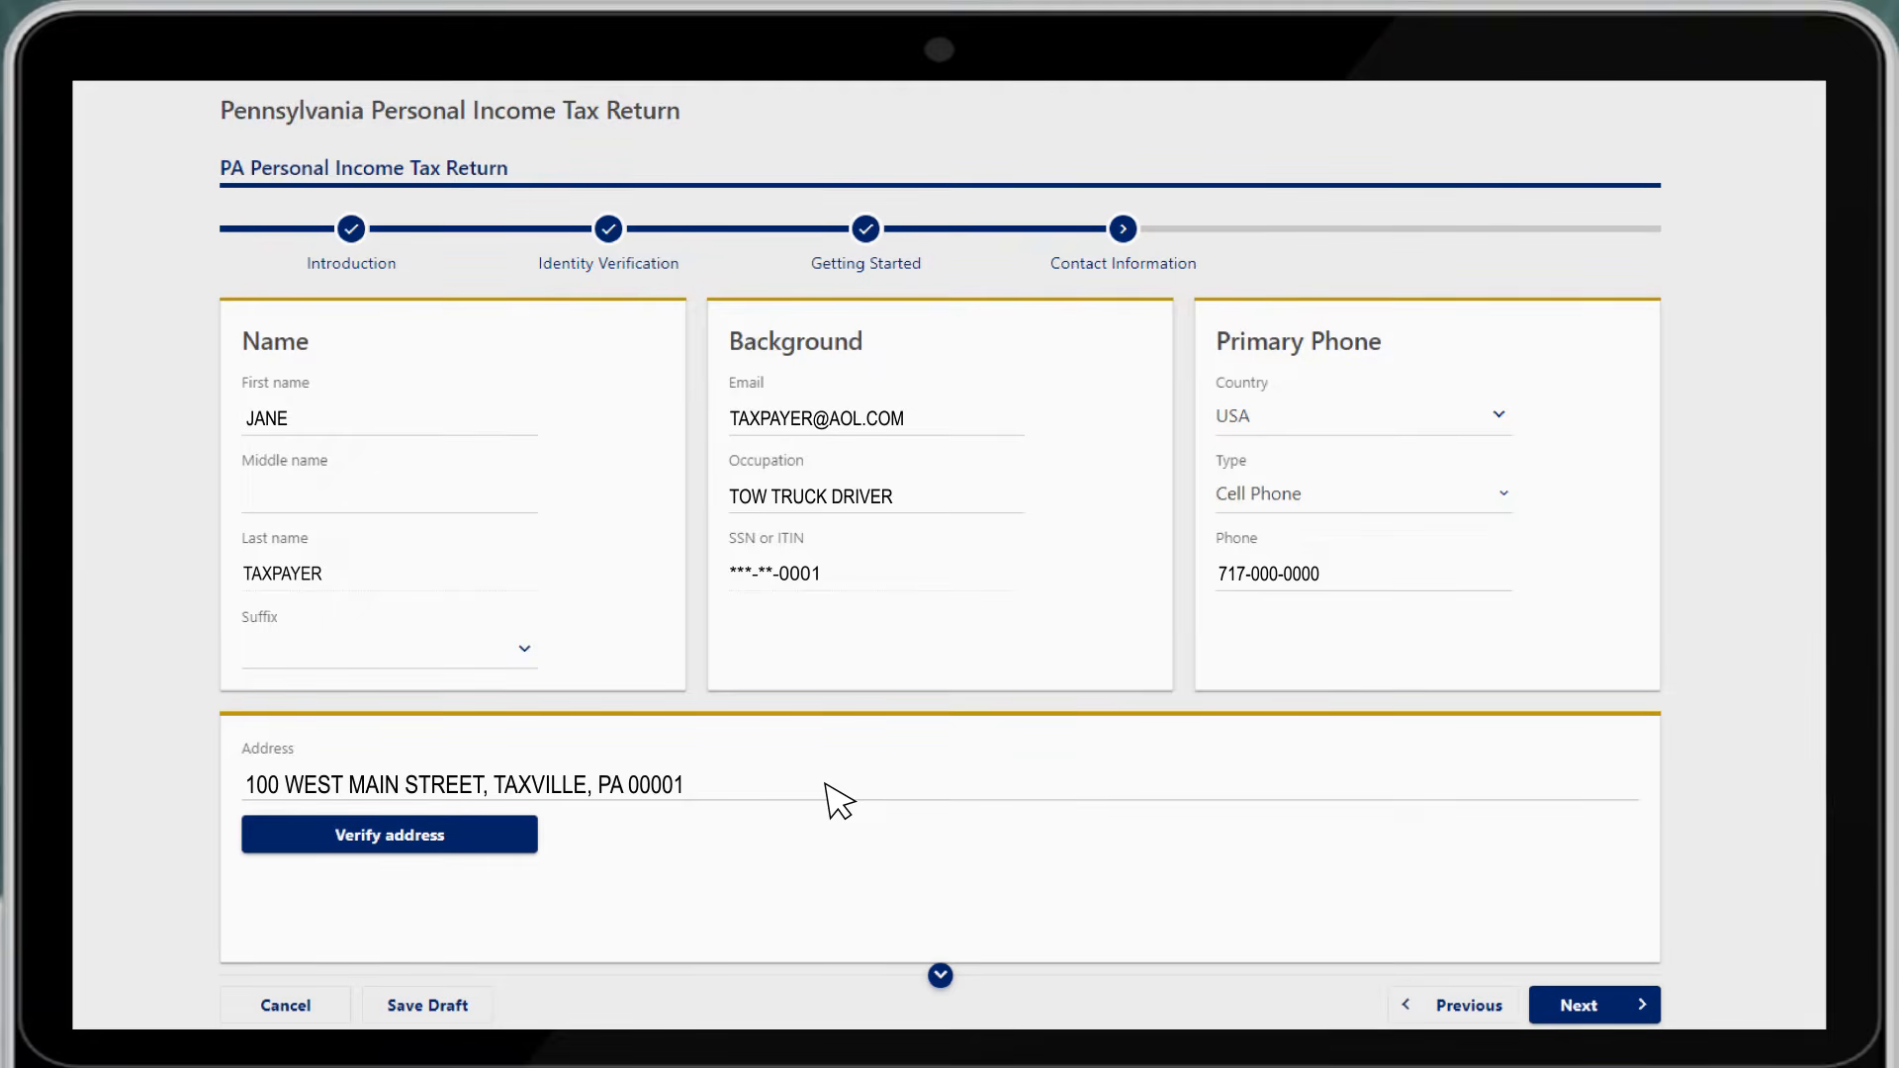
left_click(481, 841)
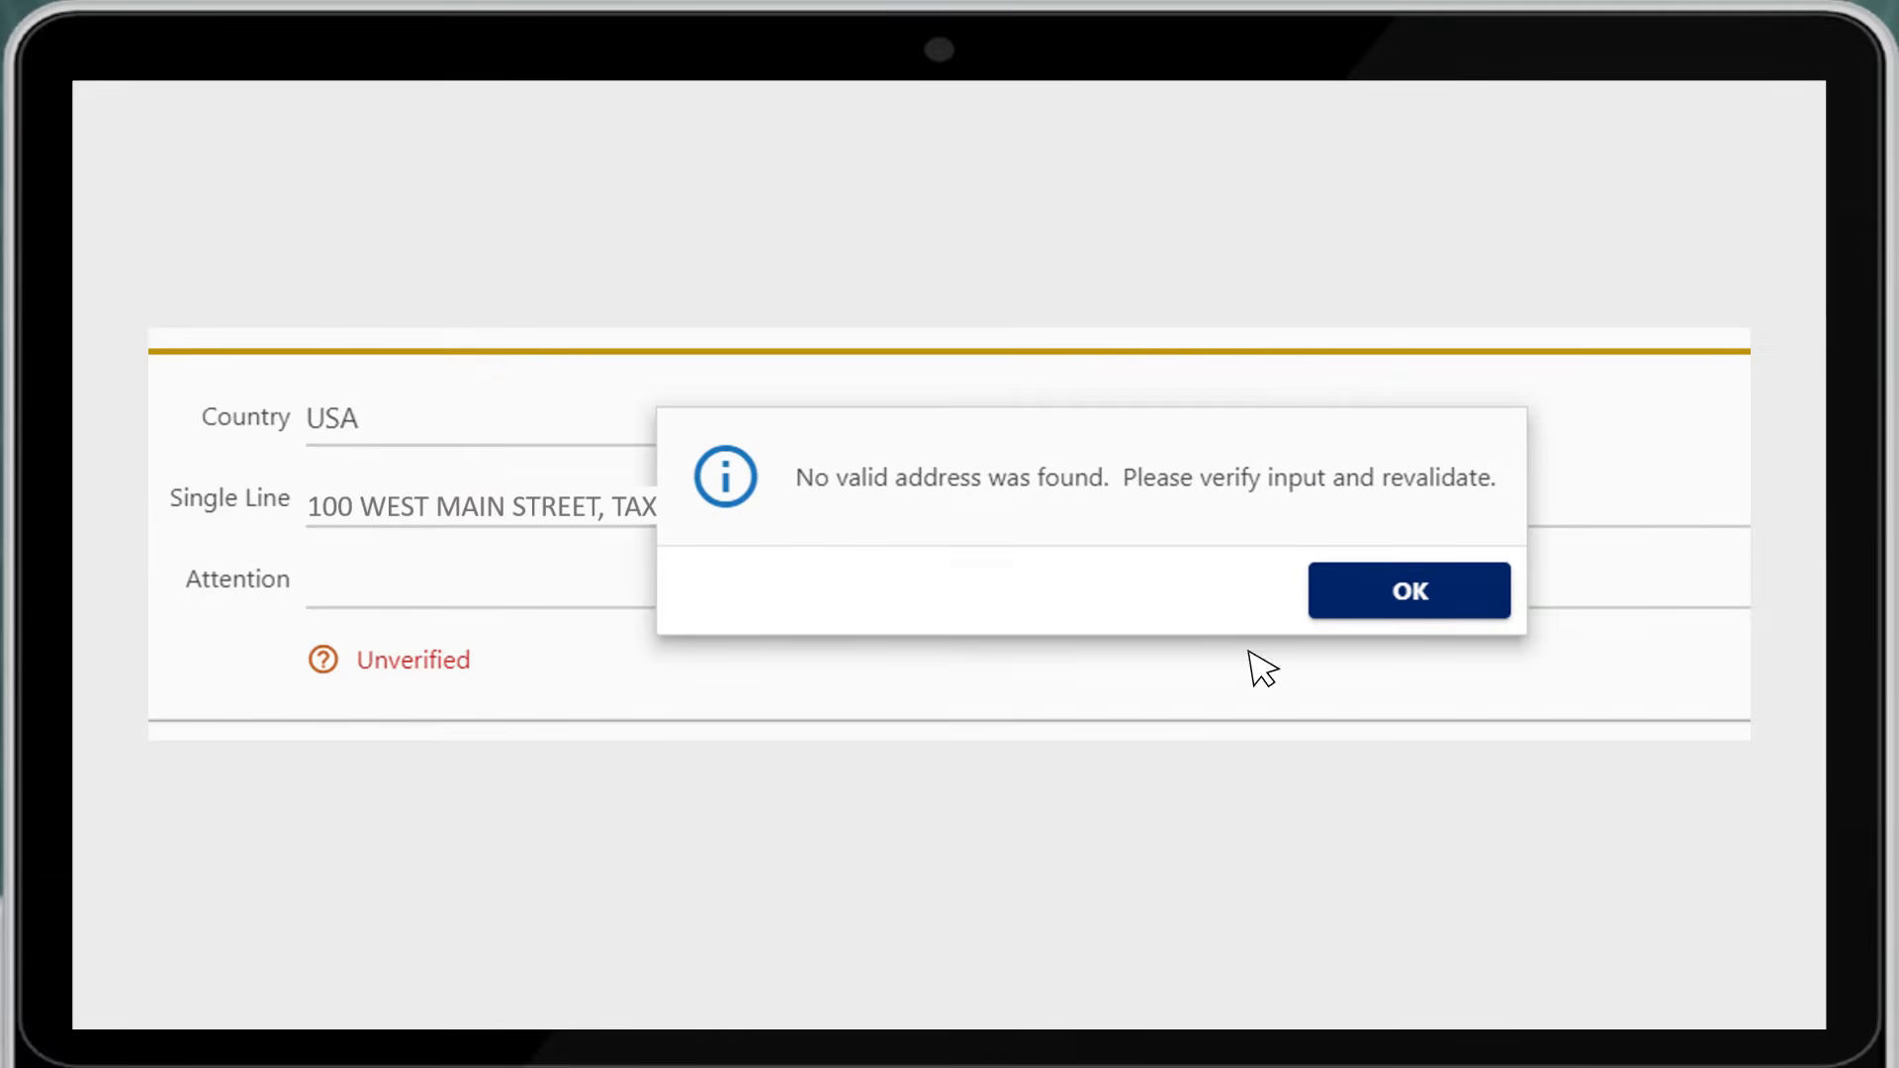
Dismiss the no-valid-address warning and correct the last digit of the ZIP code
left_click(1465, 600)
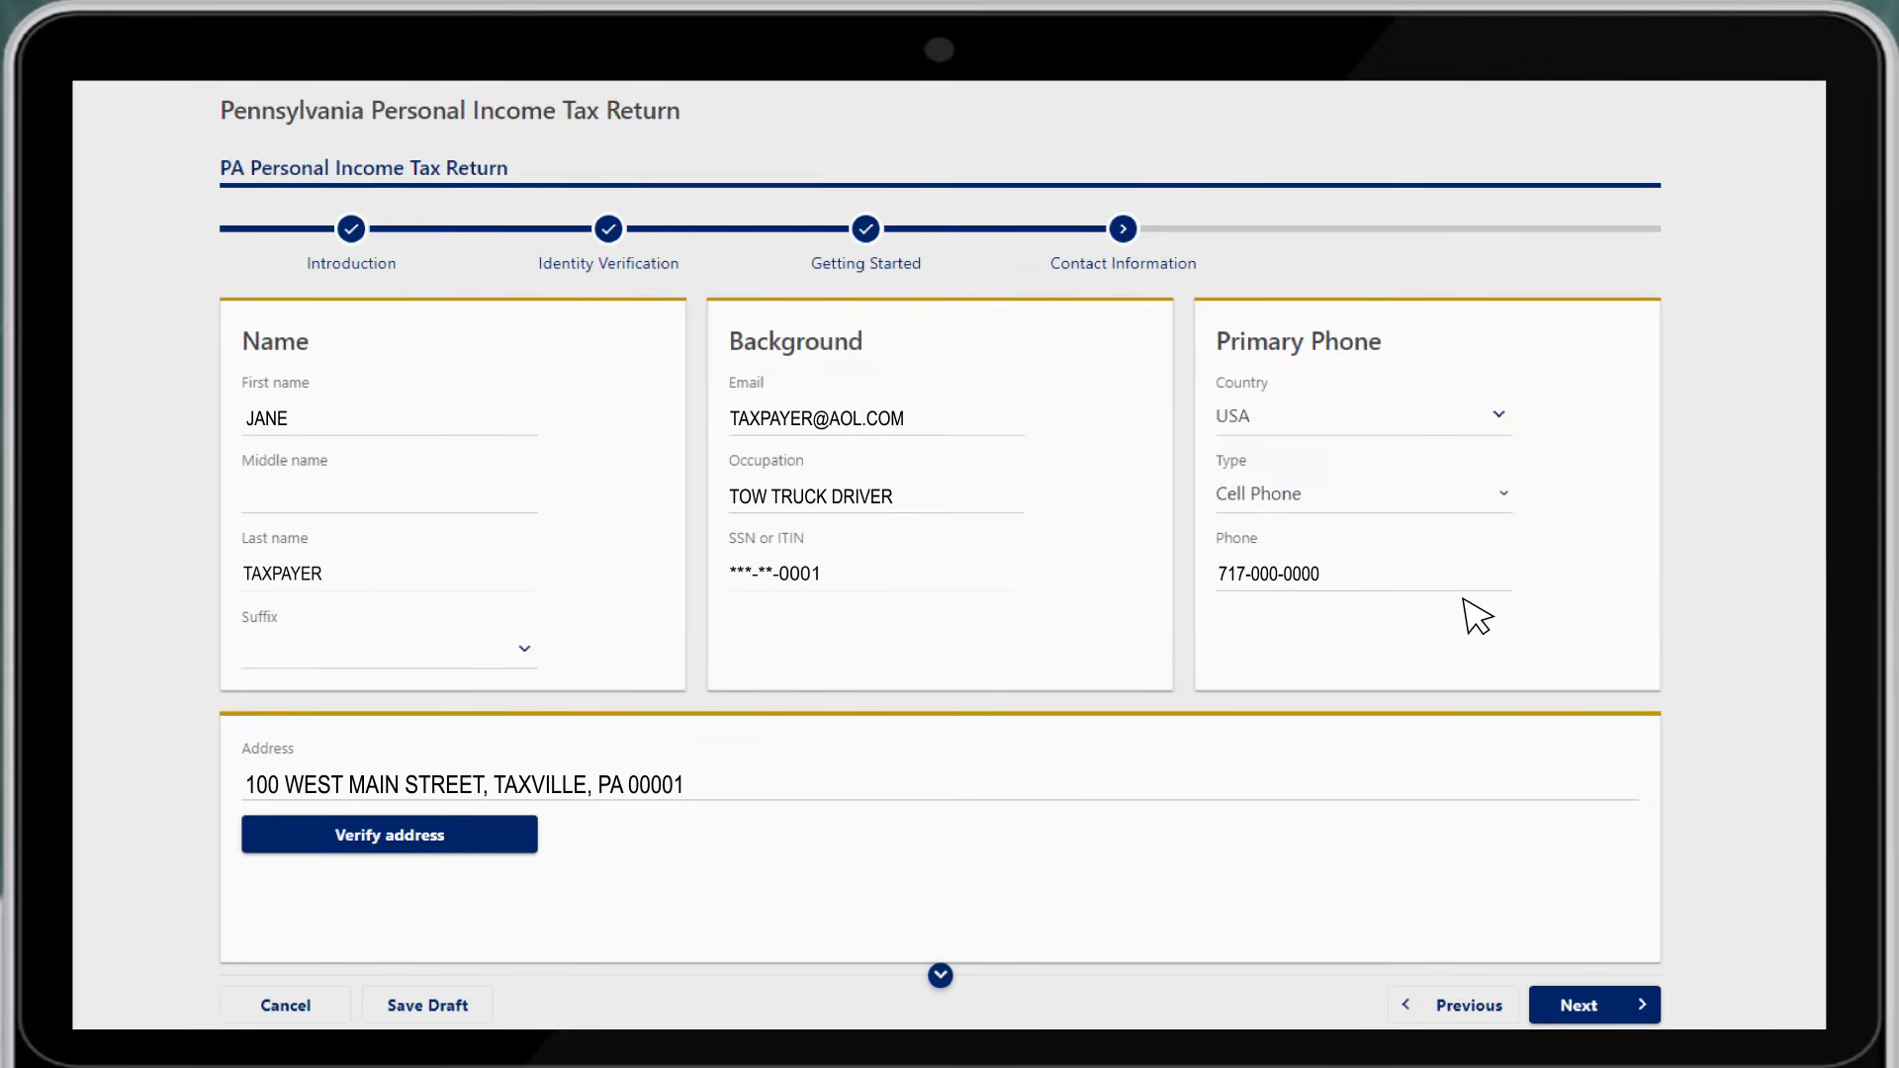
left_click(688, 794)
key("BackSpace")
type("0")
Verify the corrected address, choose the apartment match, add the unit number, and save
left_click(491, 843)
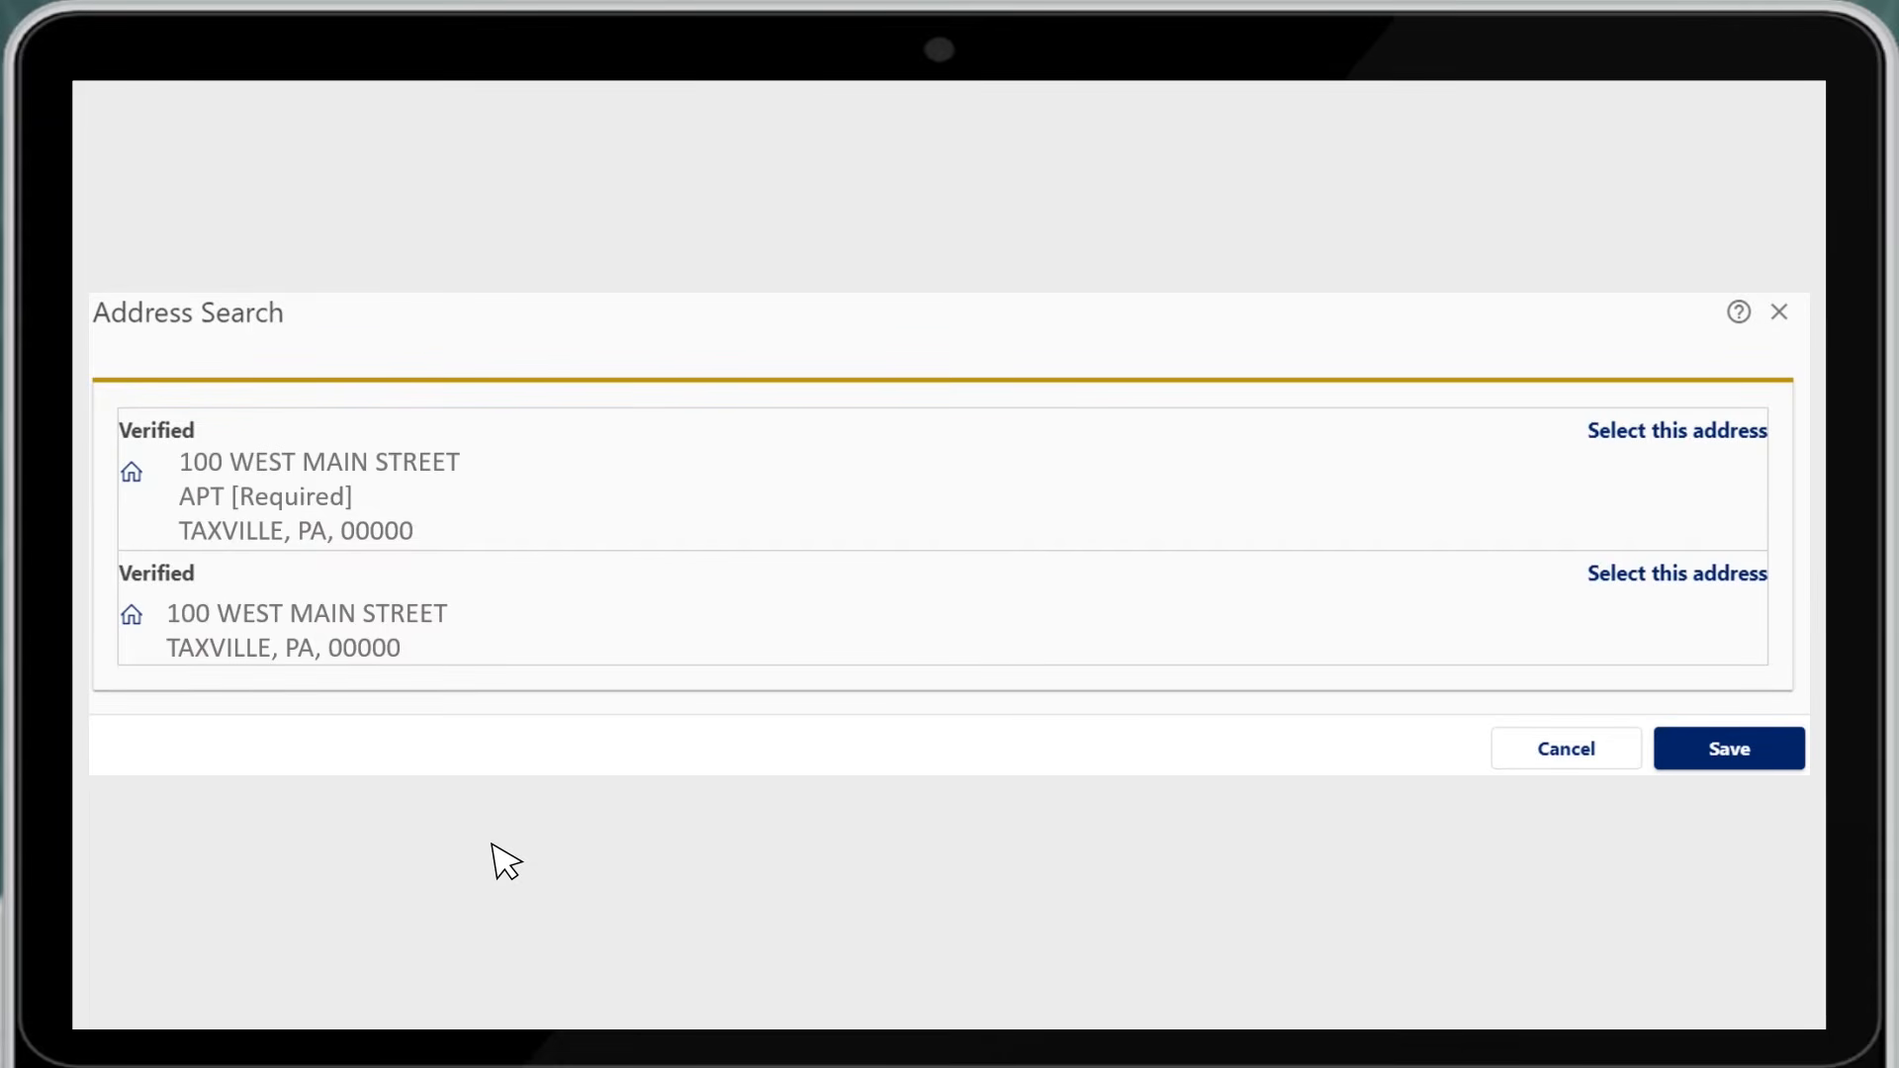
left_click(1662, 436)
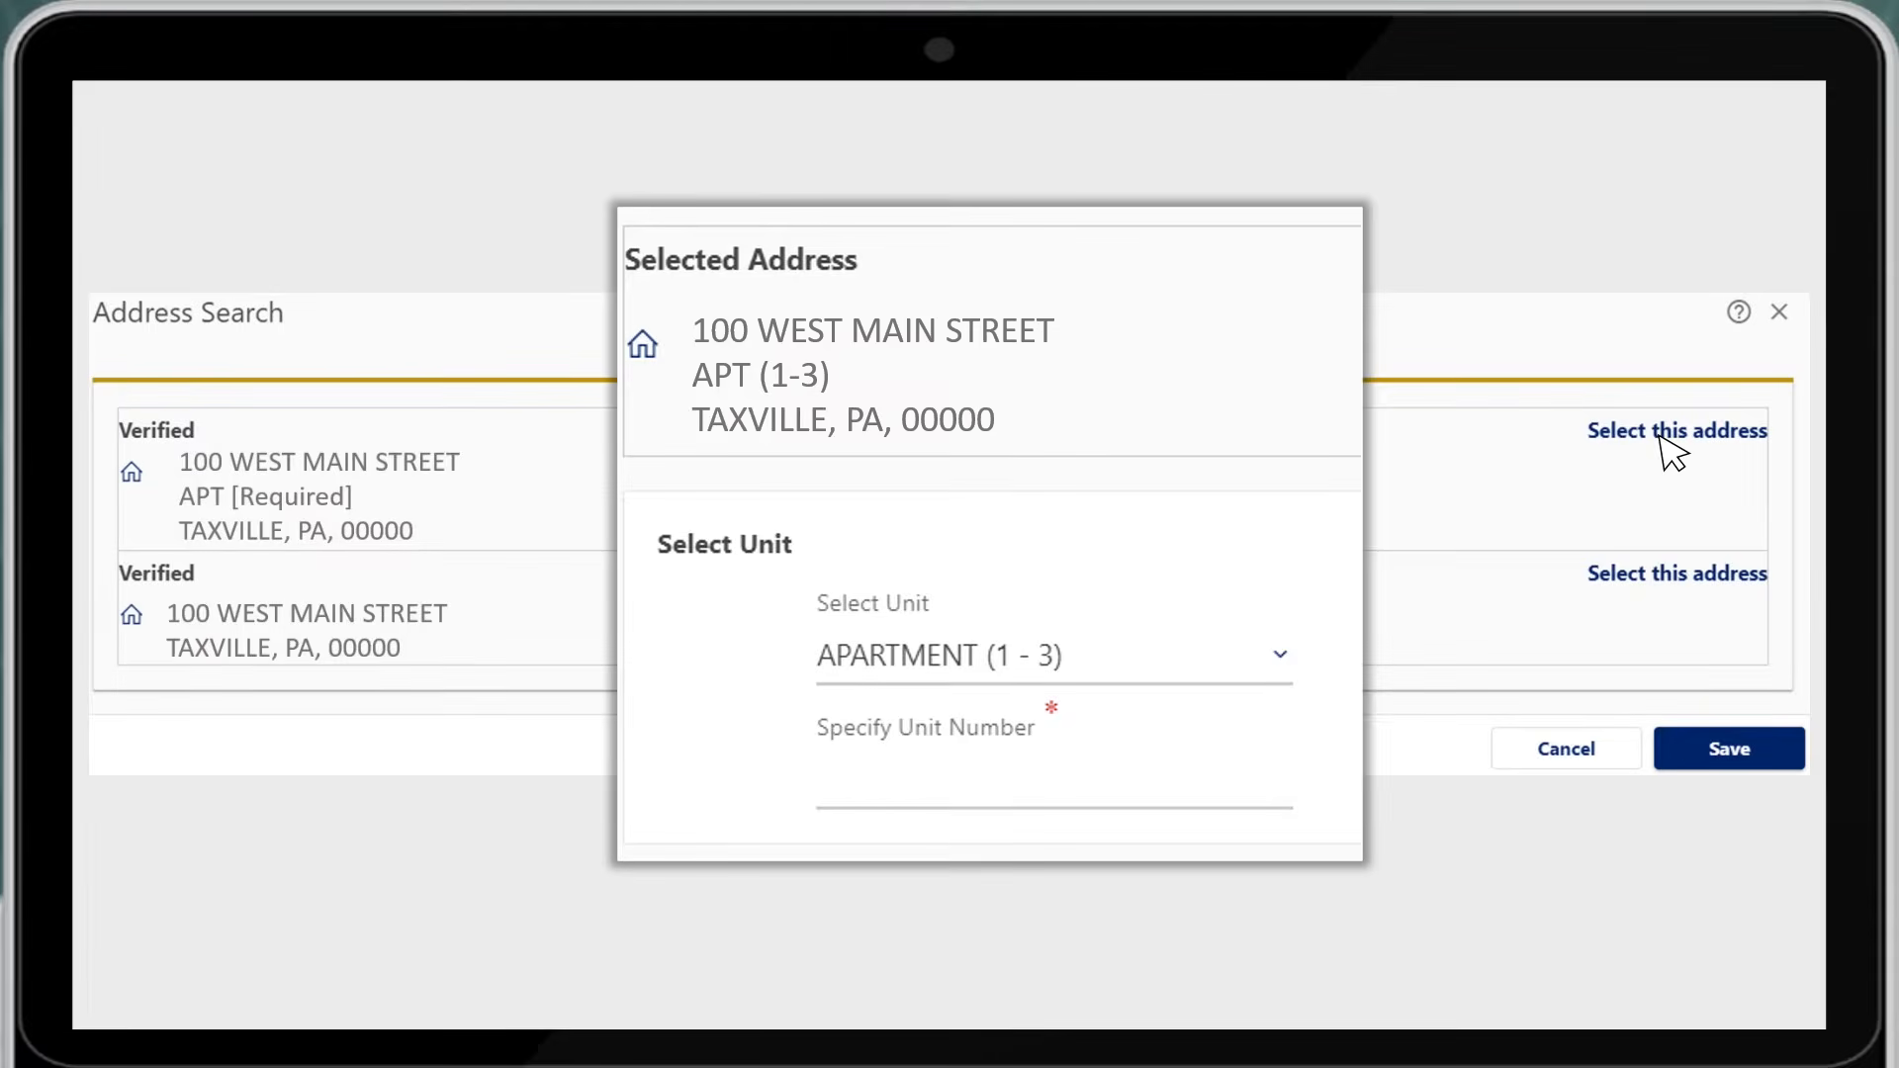
left_click(935, 803)
type("2")
left_click(1734, 761)
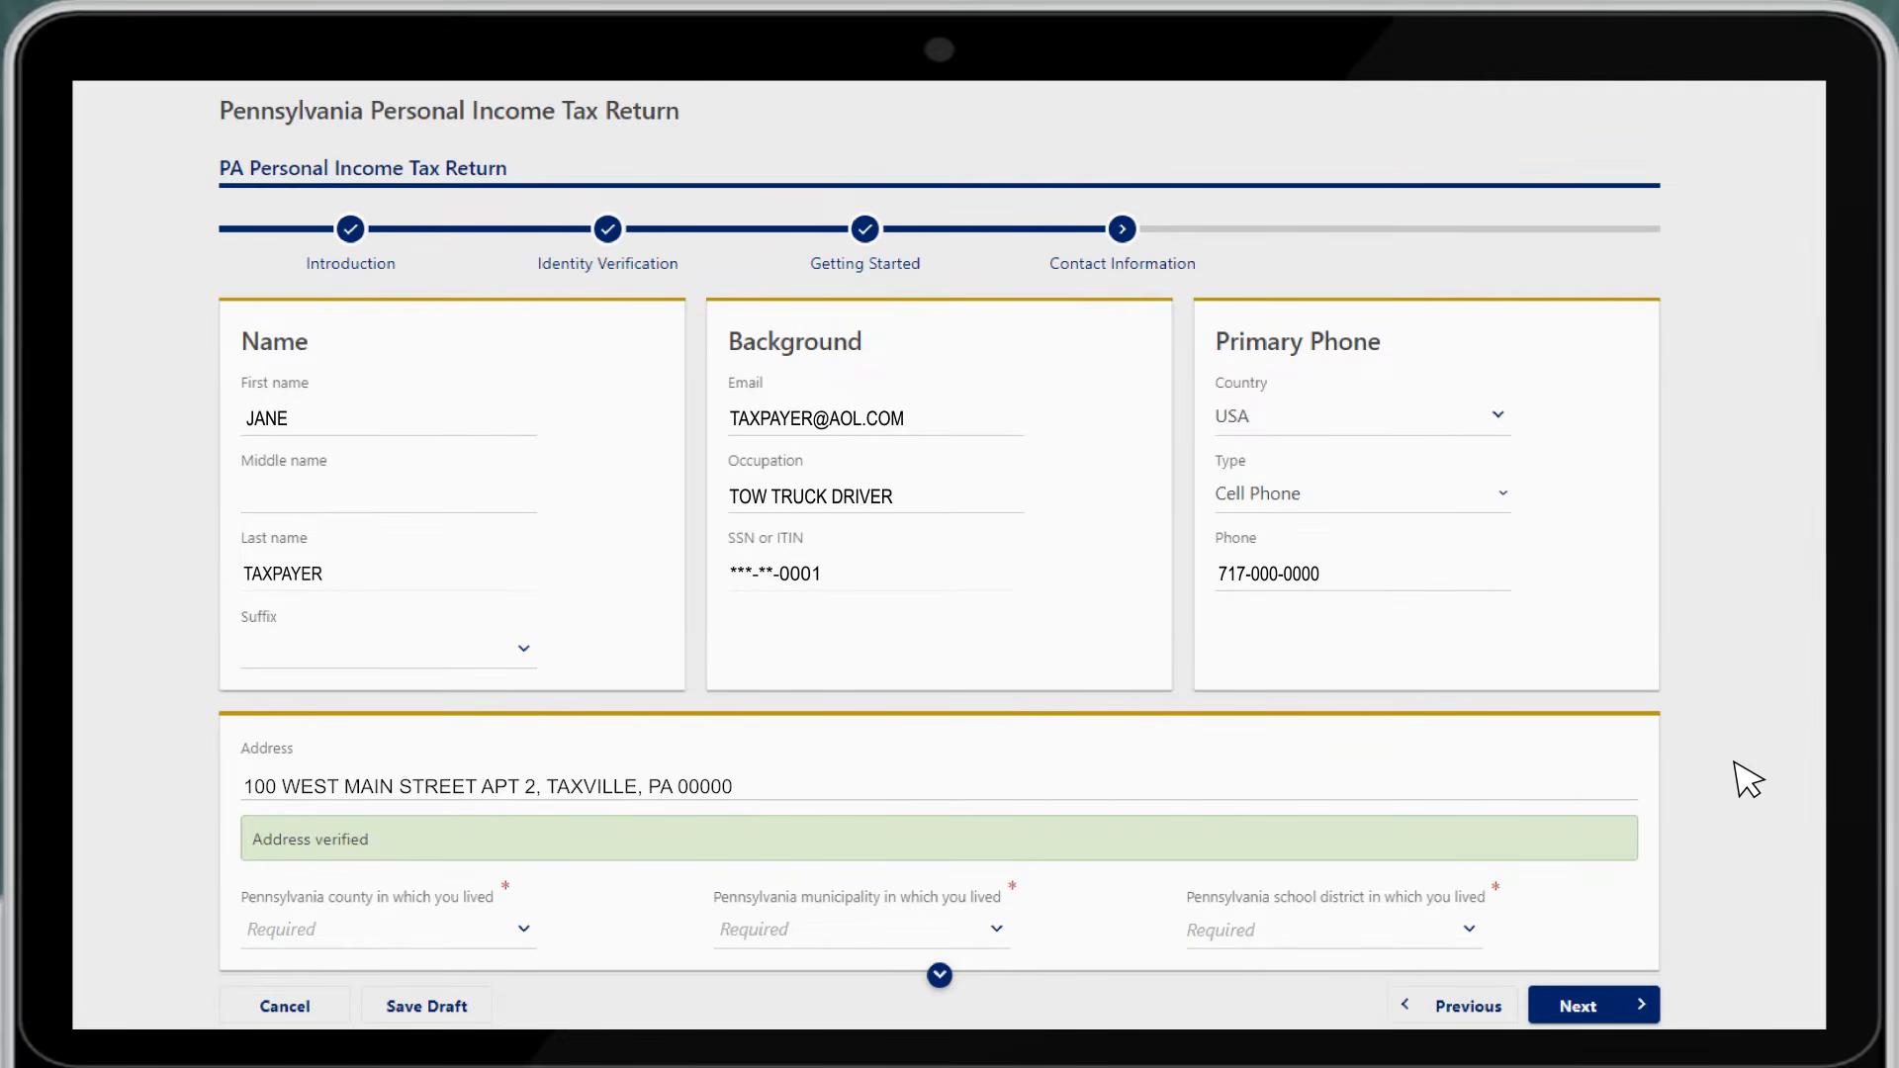
Set county to MY COUNTY, municipality to MY MUNICIPALITY and school district to MY SCHOOL DISTRICT
left_click(417, 933)
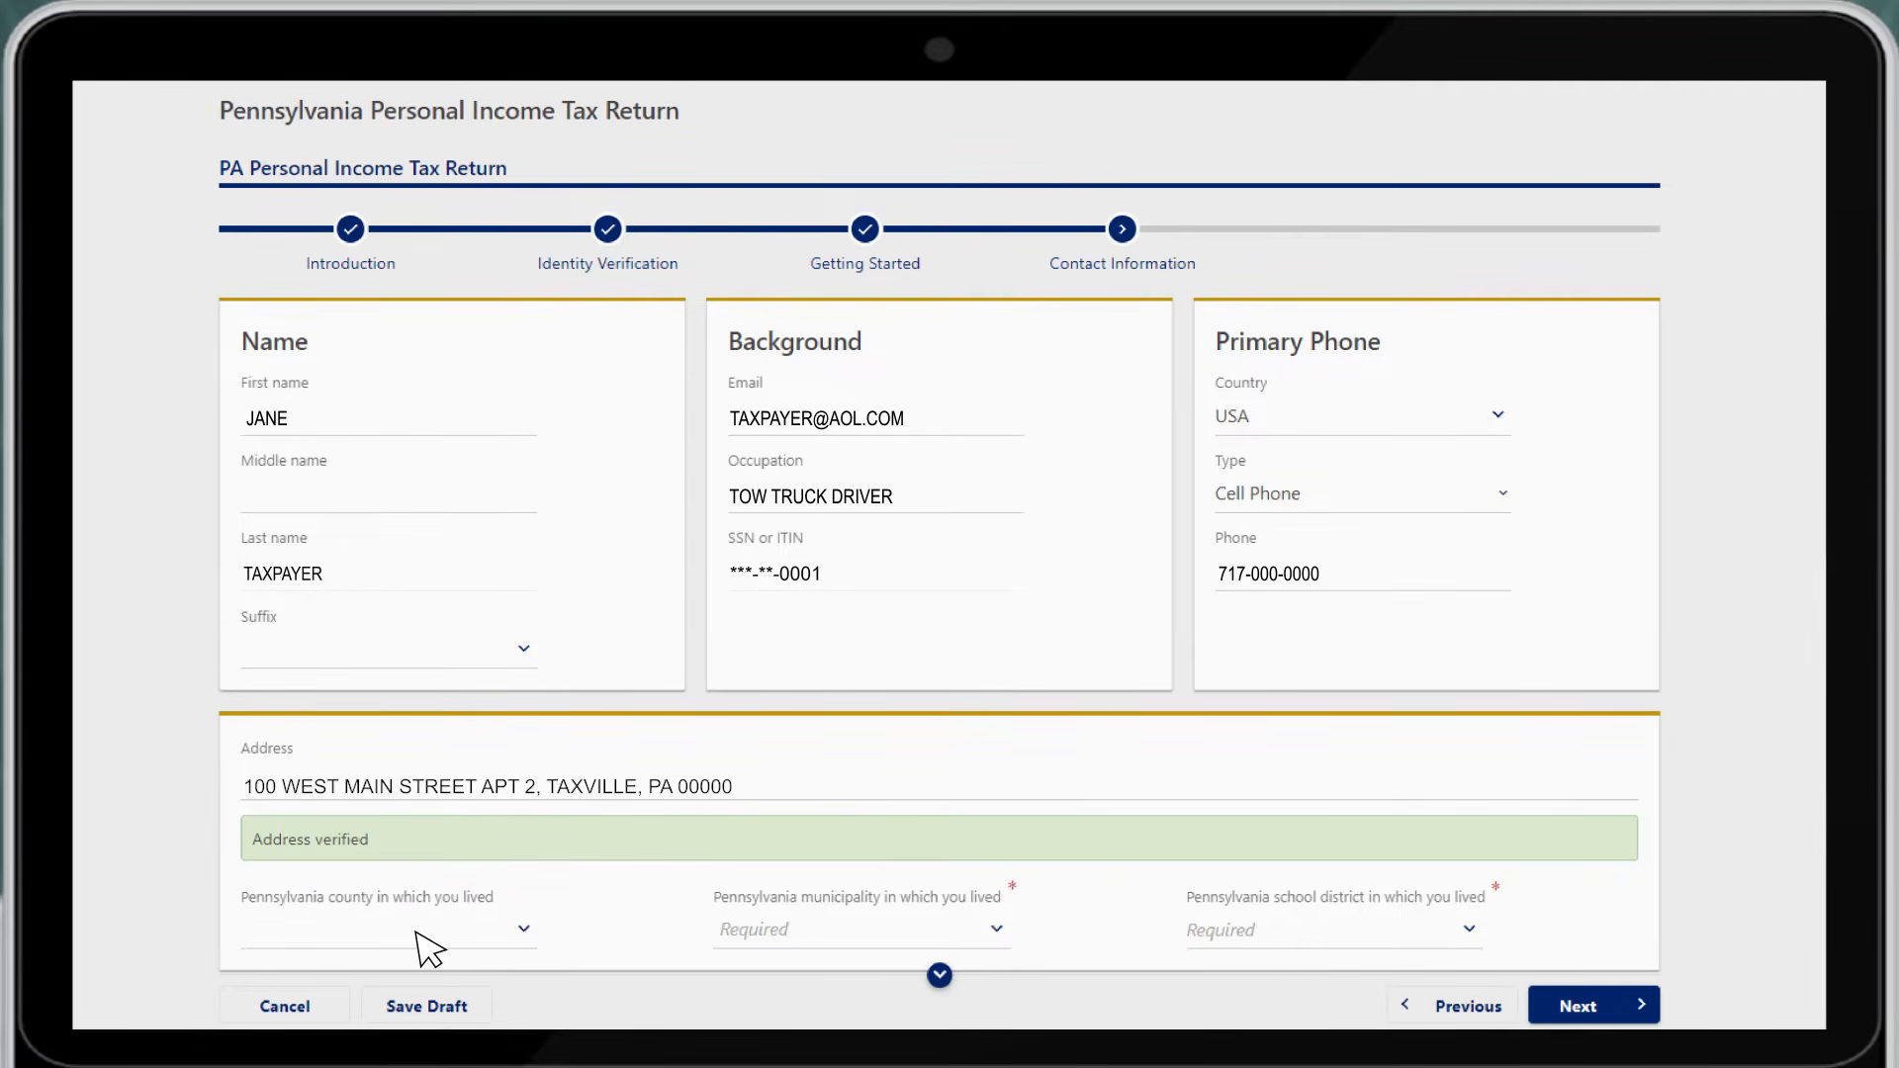
type("MY COUNTY")
left_click(904, 933)
type("MY MUNICIPAL")
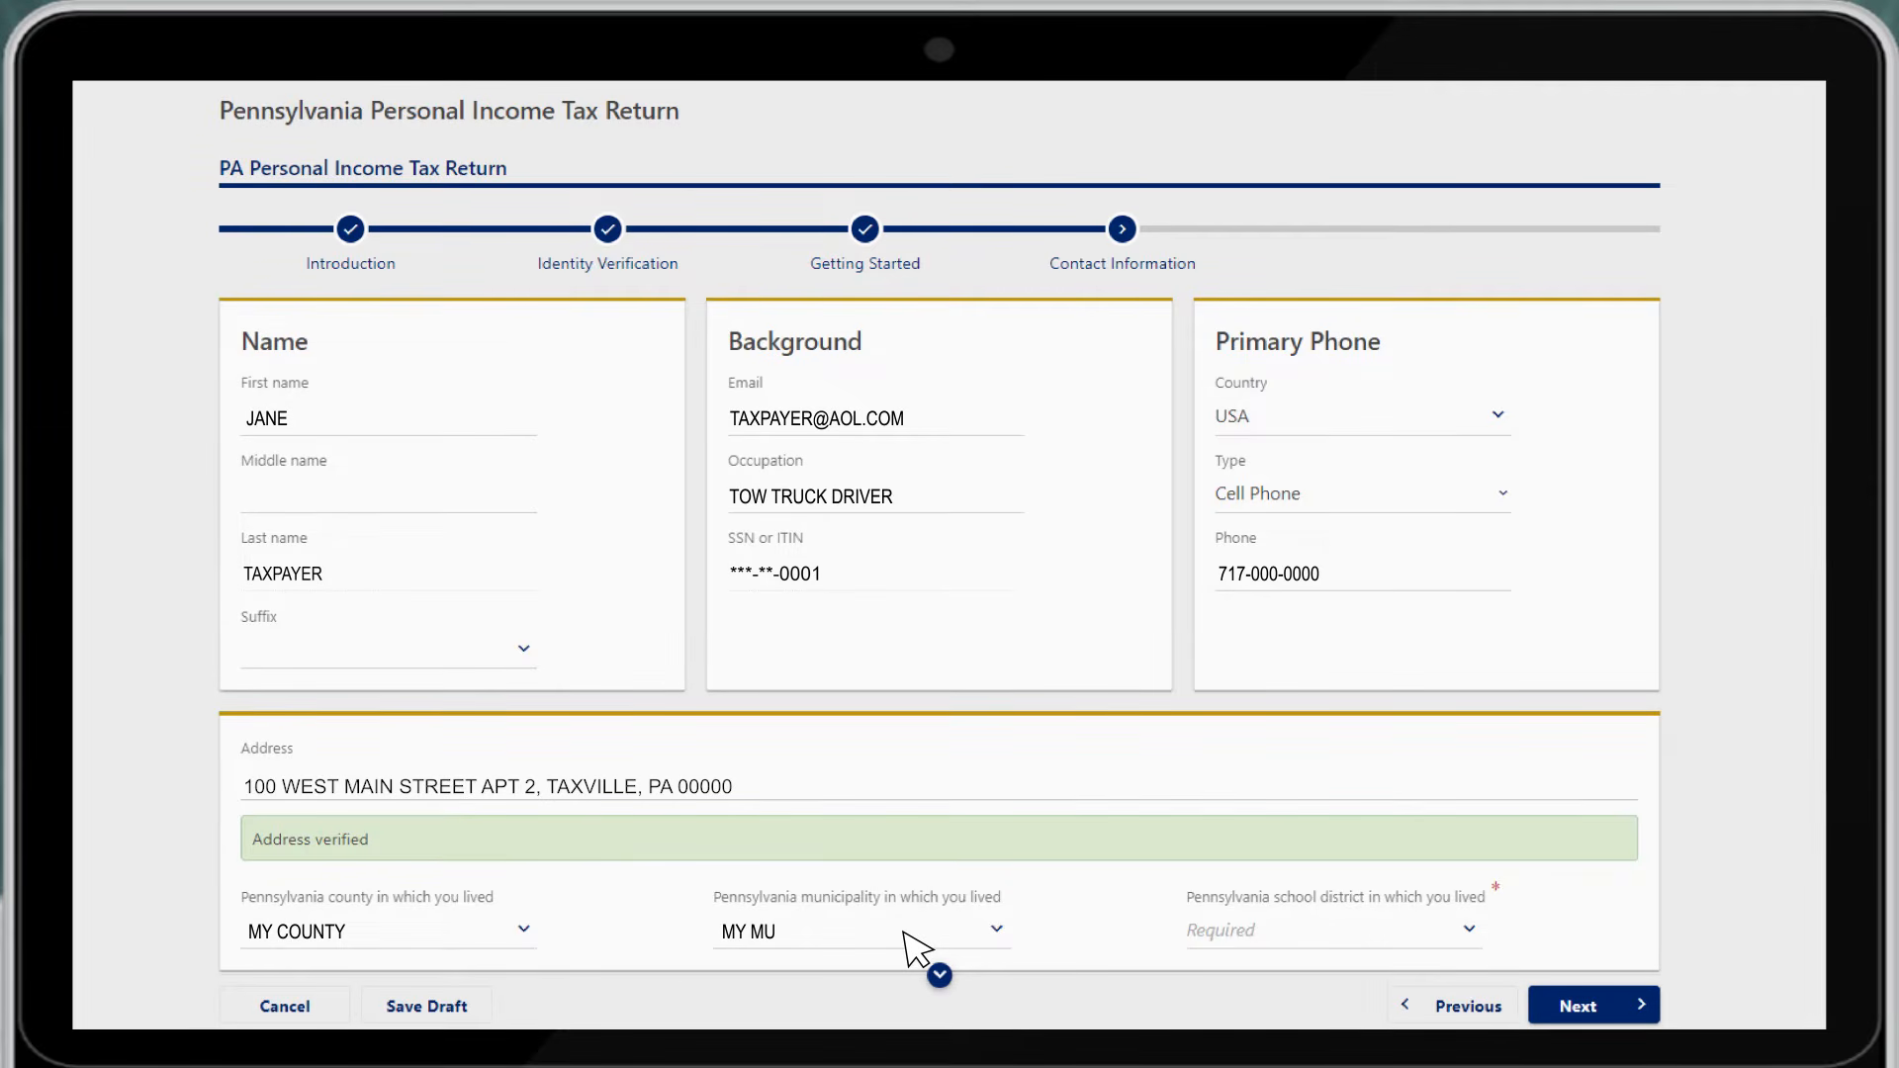
type("ITY")
left_click(1446, 932)
type("MY SCHOOL DISTRICT")
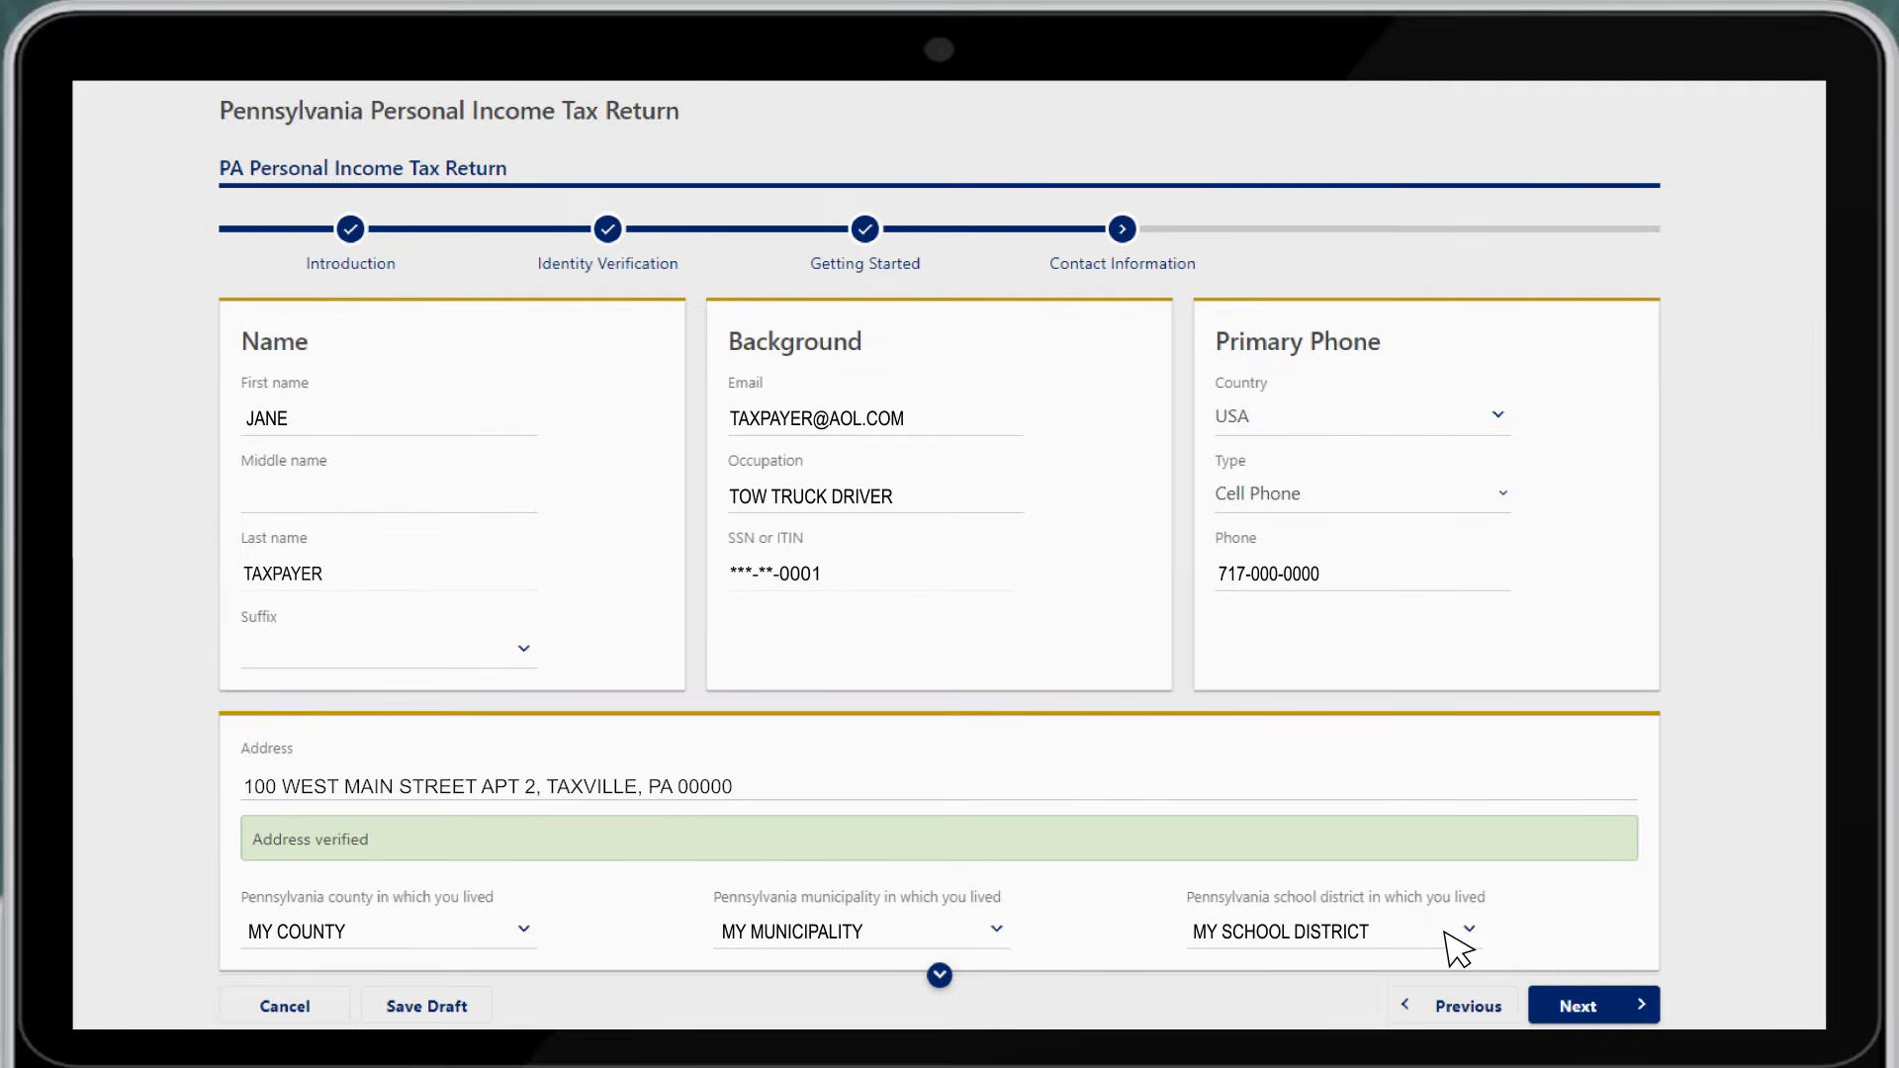
left_click(1612, 999)
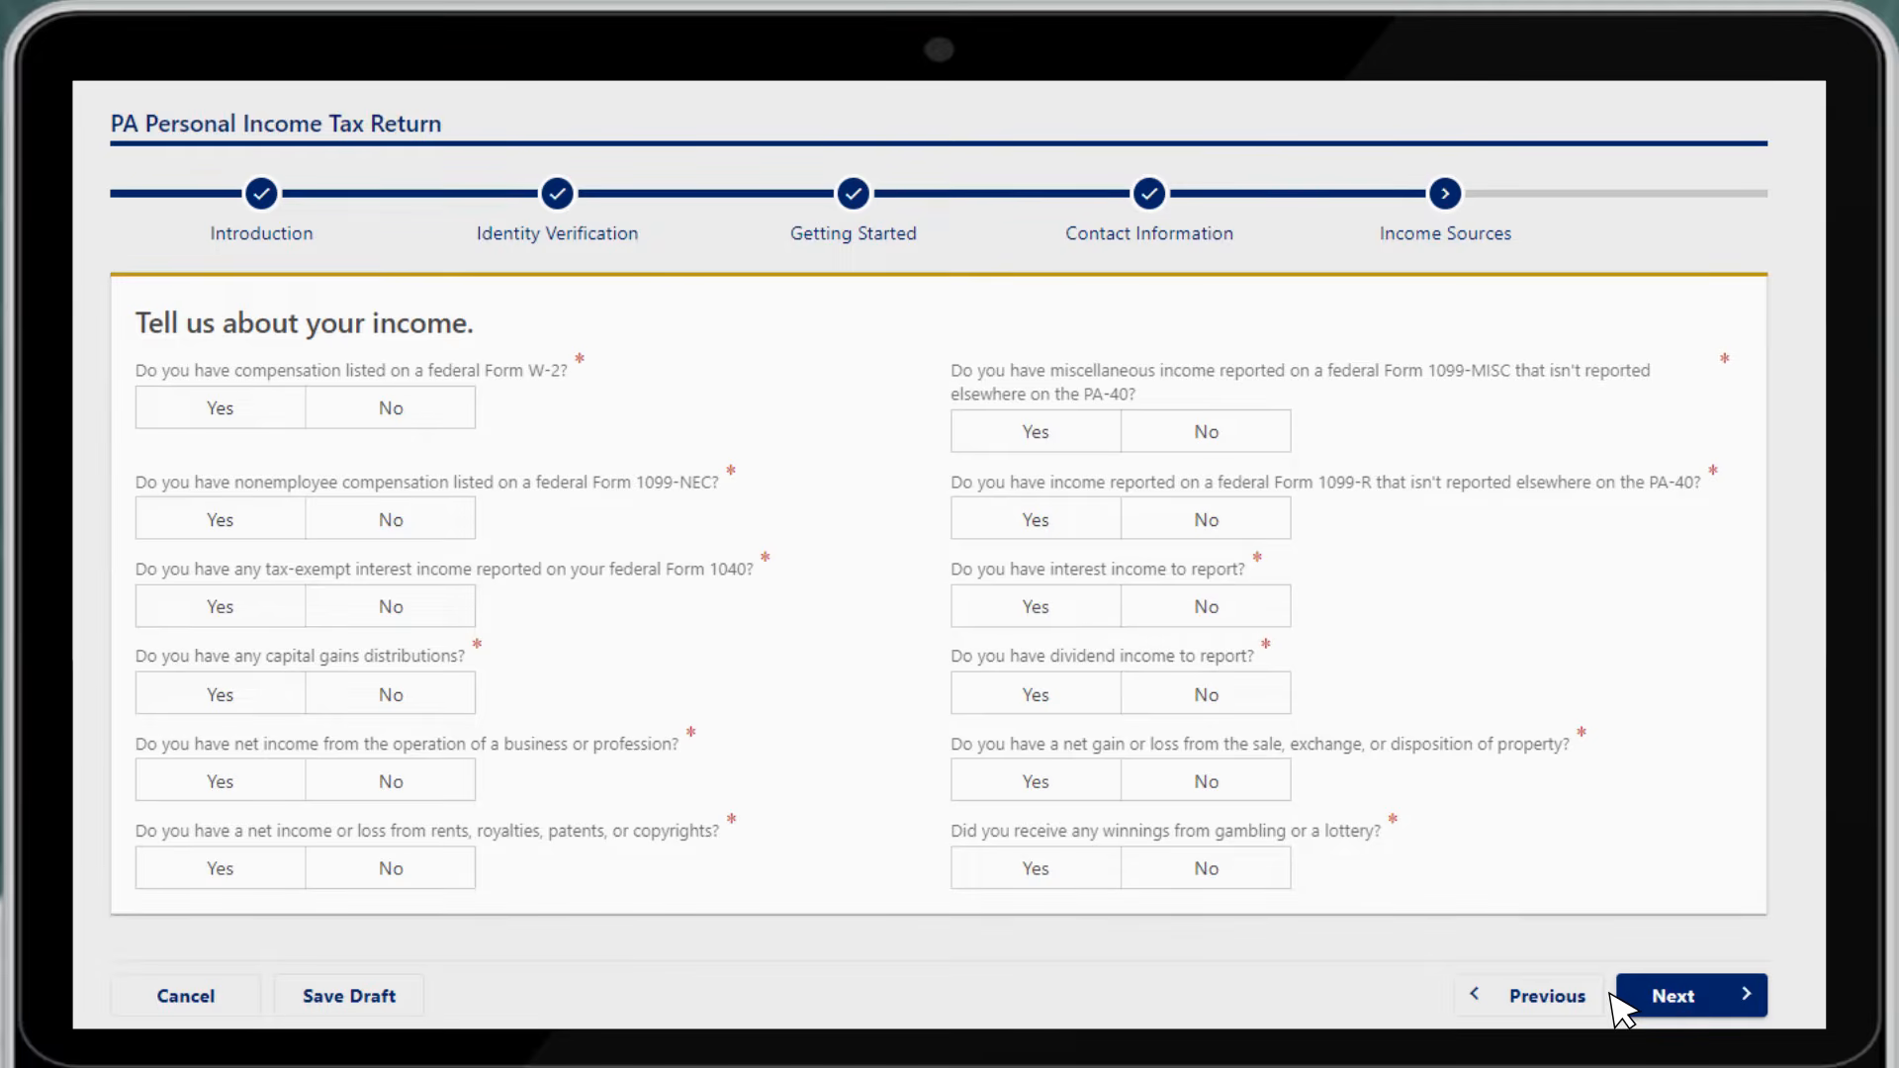
Answer Yes to W-2 compensation and No to 1099-NEC and tax-exempt interest income
left_click(253, 422)
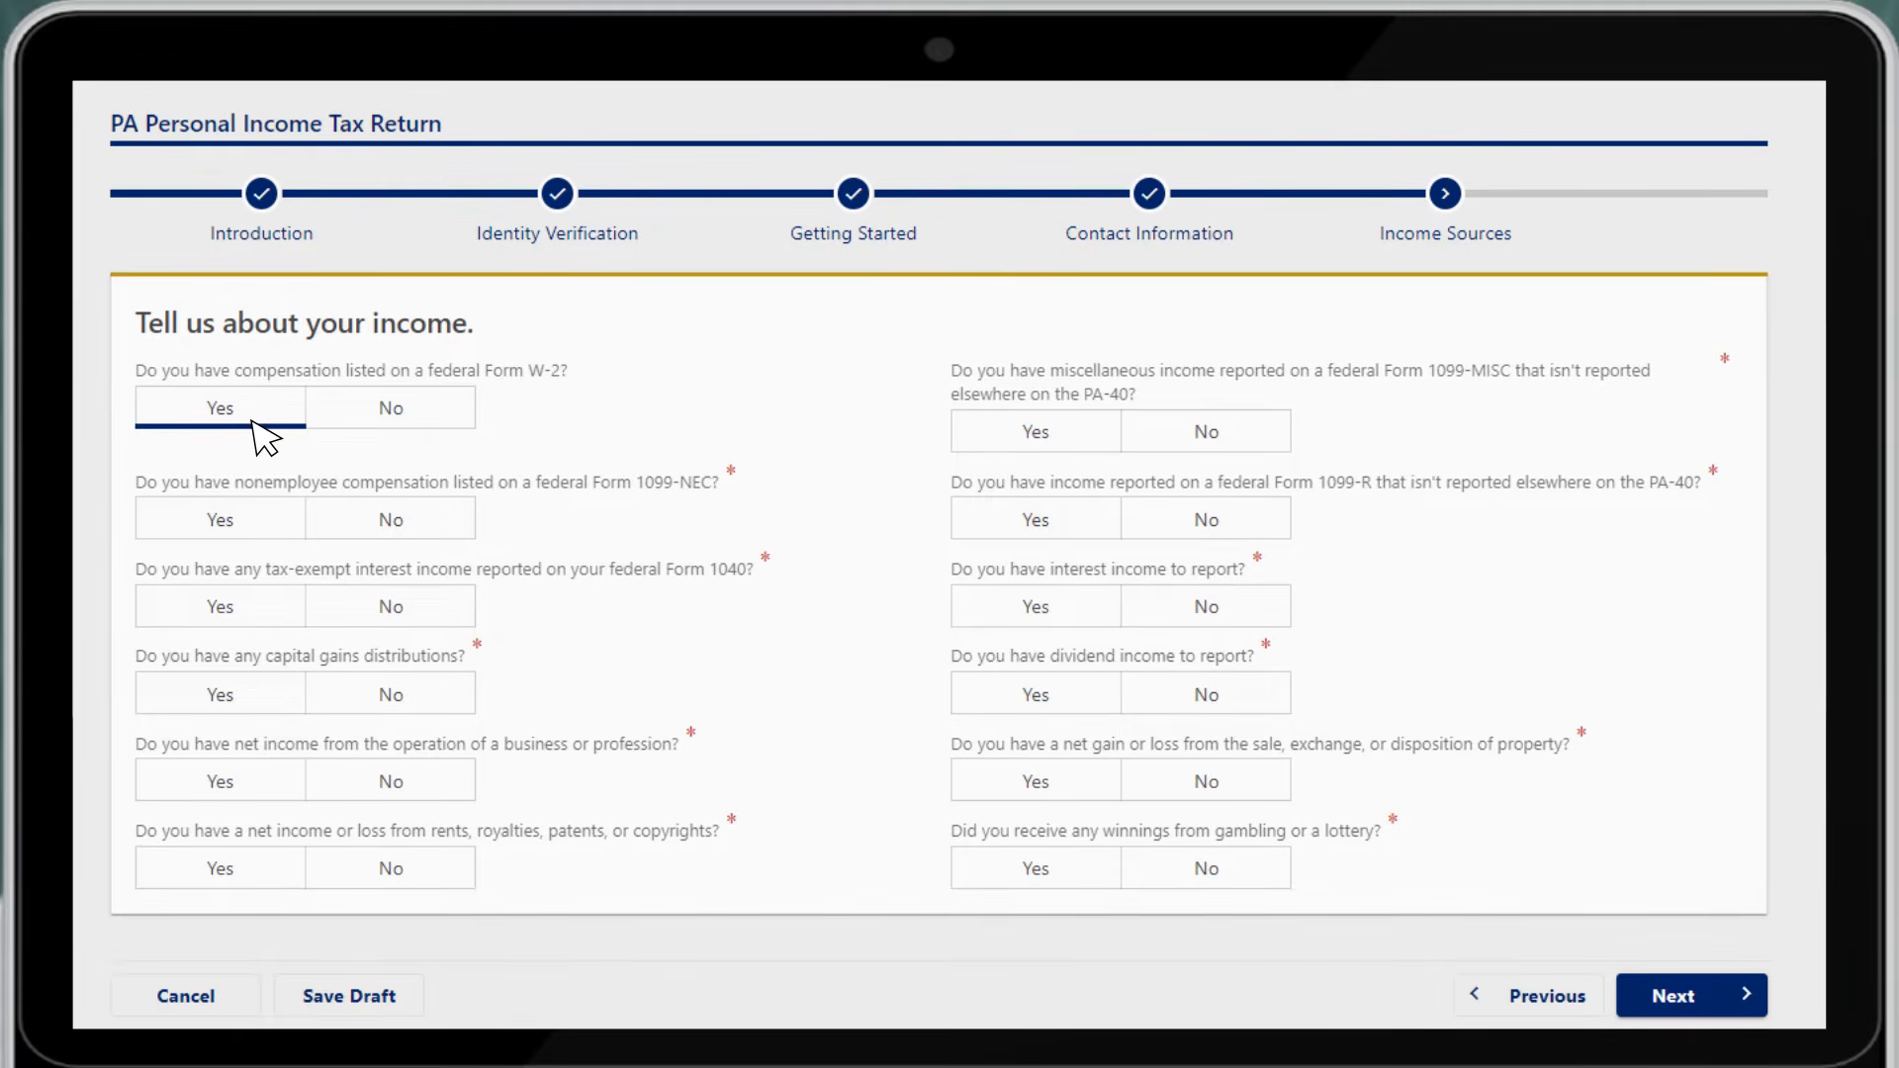
left_click(432, 543)
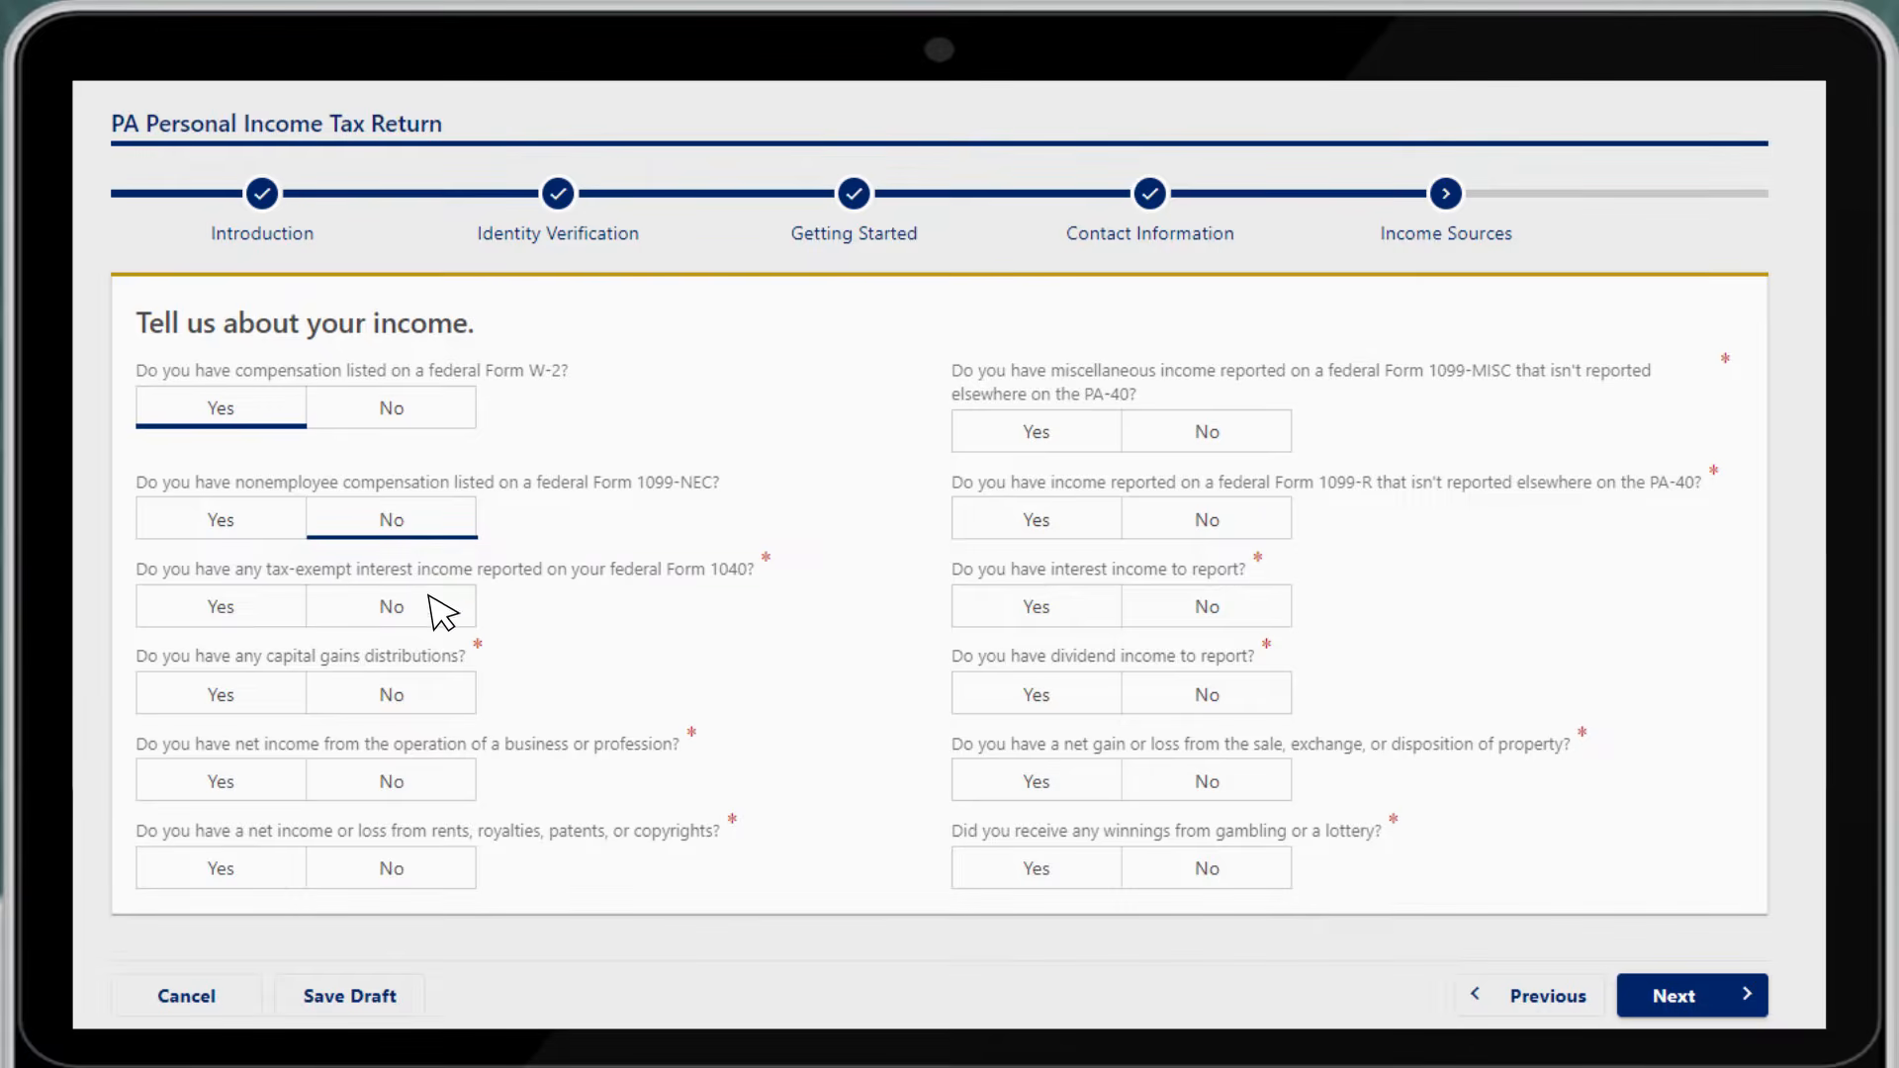
left_click(432, 627)
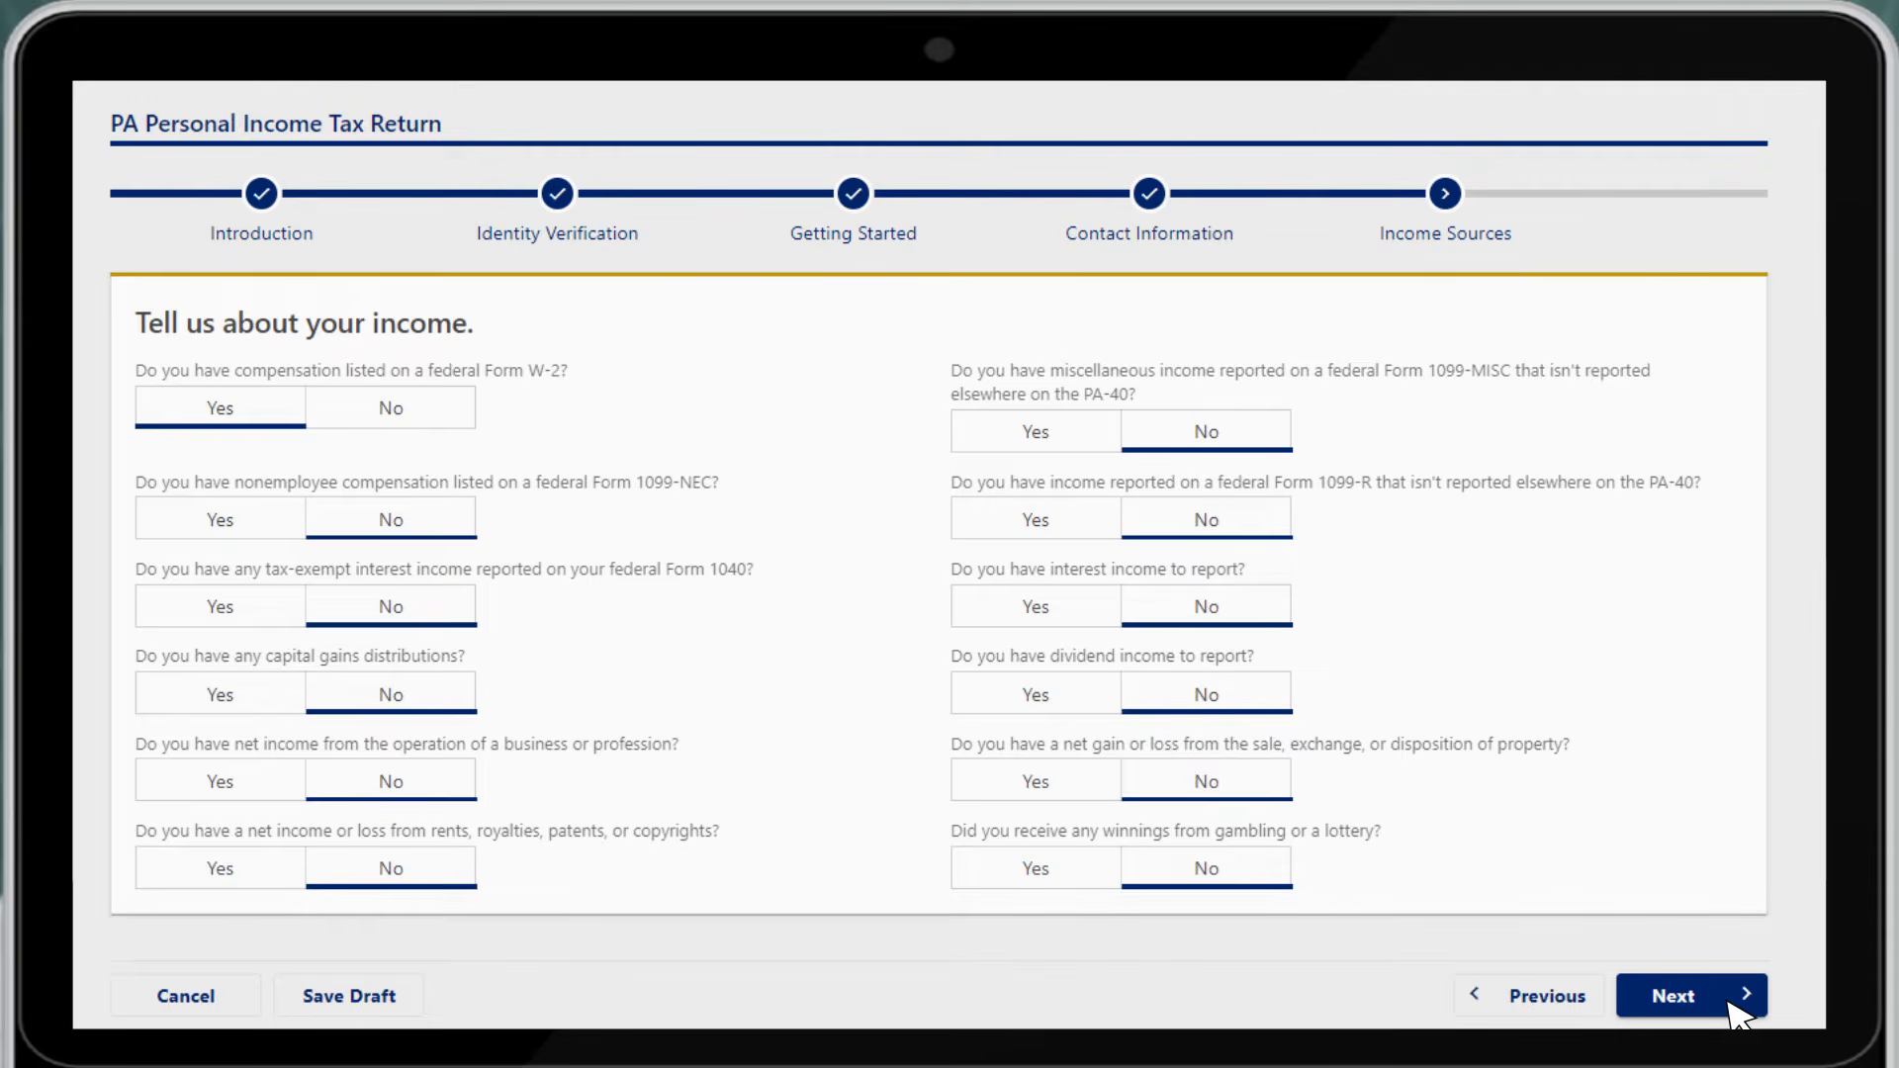
left_click(1728, 1001)
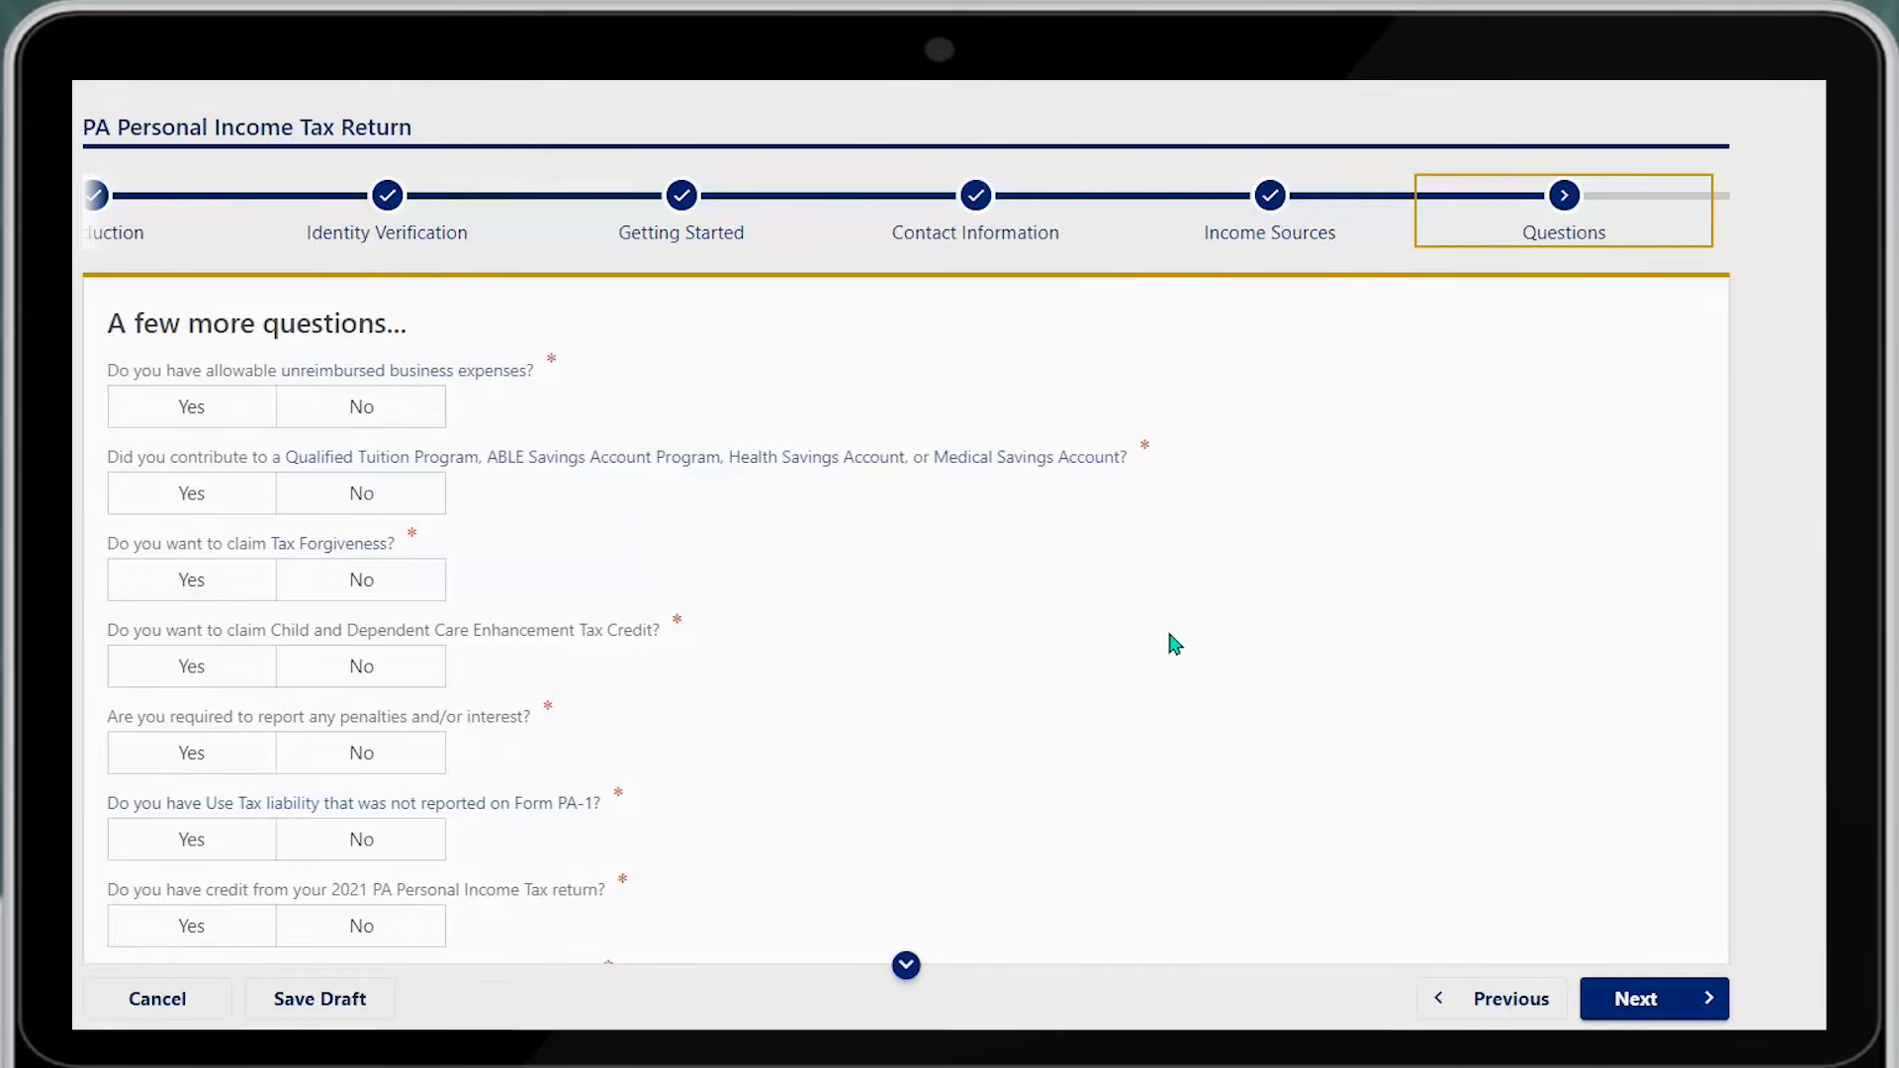
Answer Yes to unreimbursed business expenses and No to tuition/HSA contributions and a 2022 extension payment
left_click(144, 418)
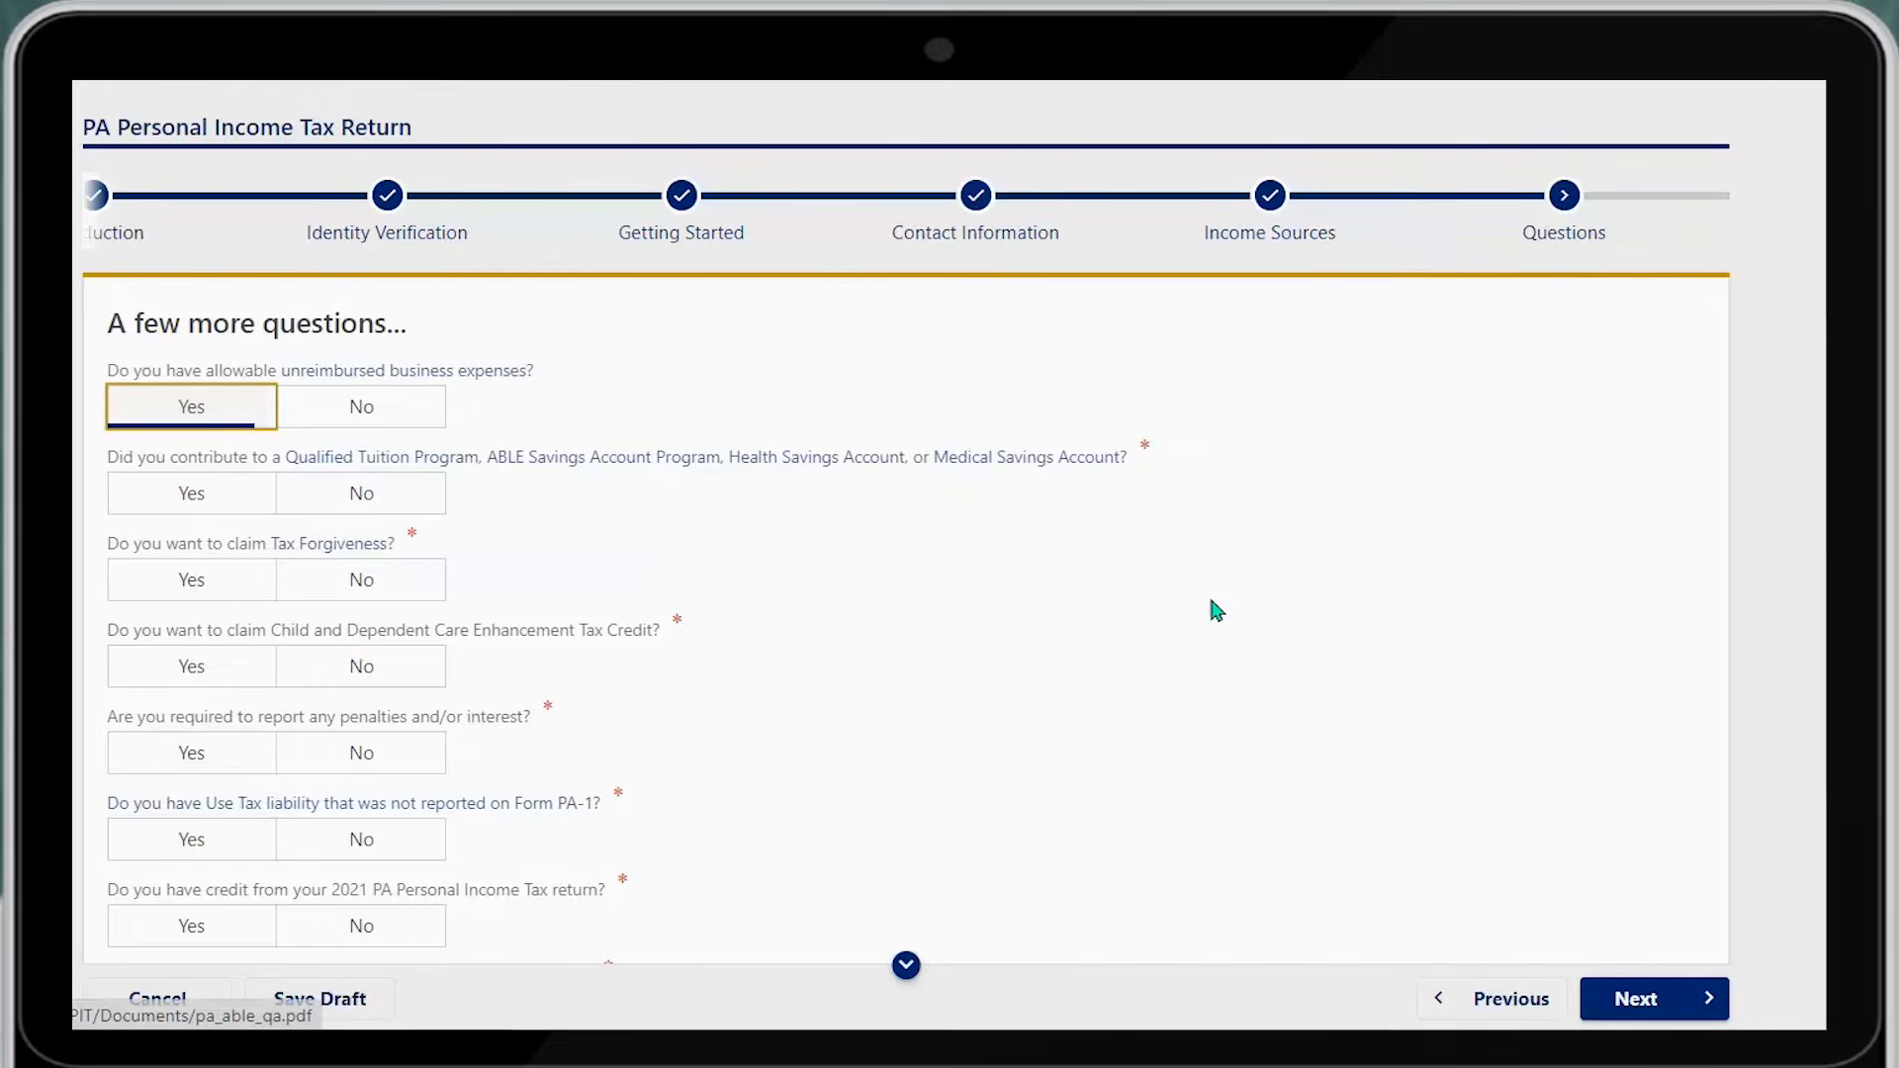
left_click(408, 498)
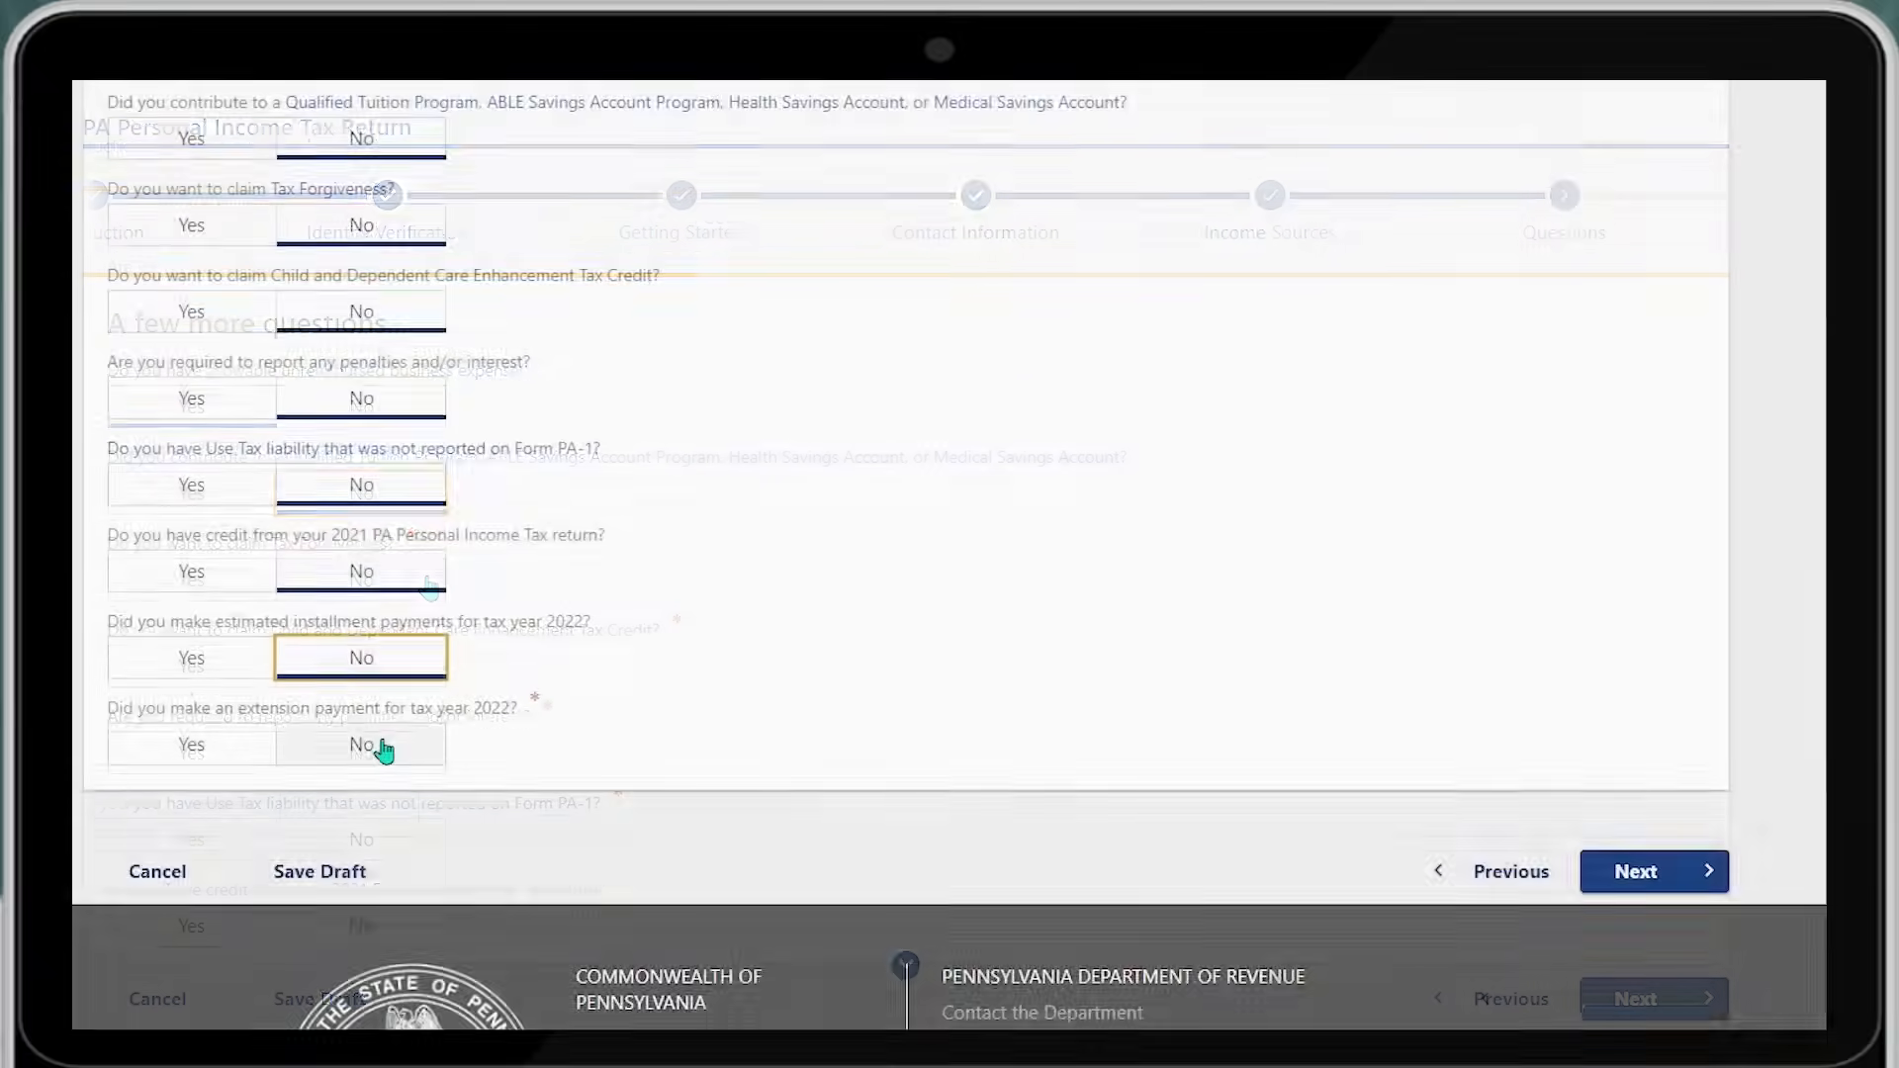
left_click(384, 749)
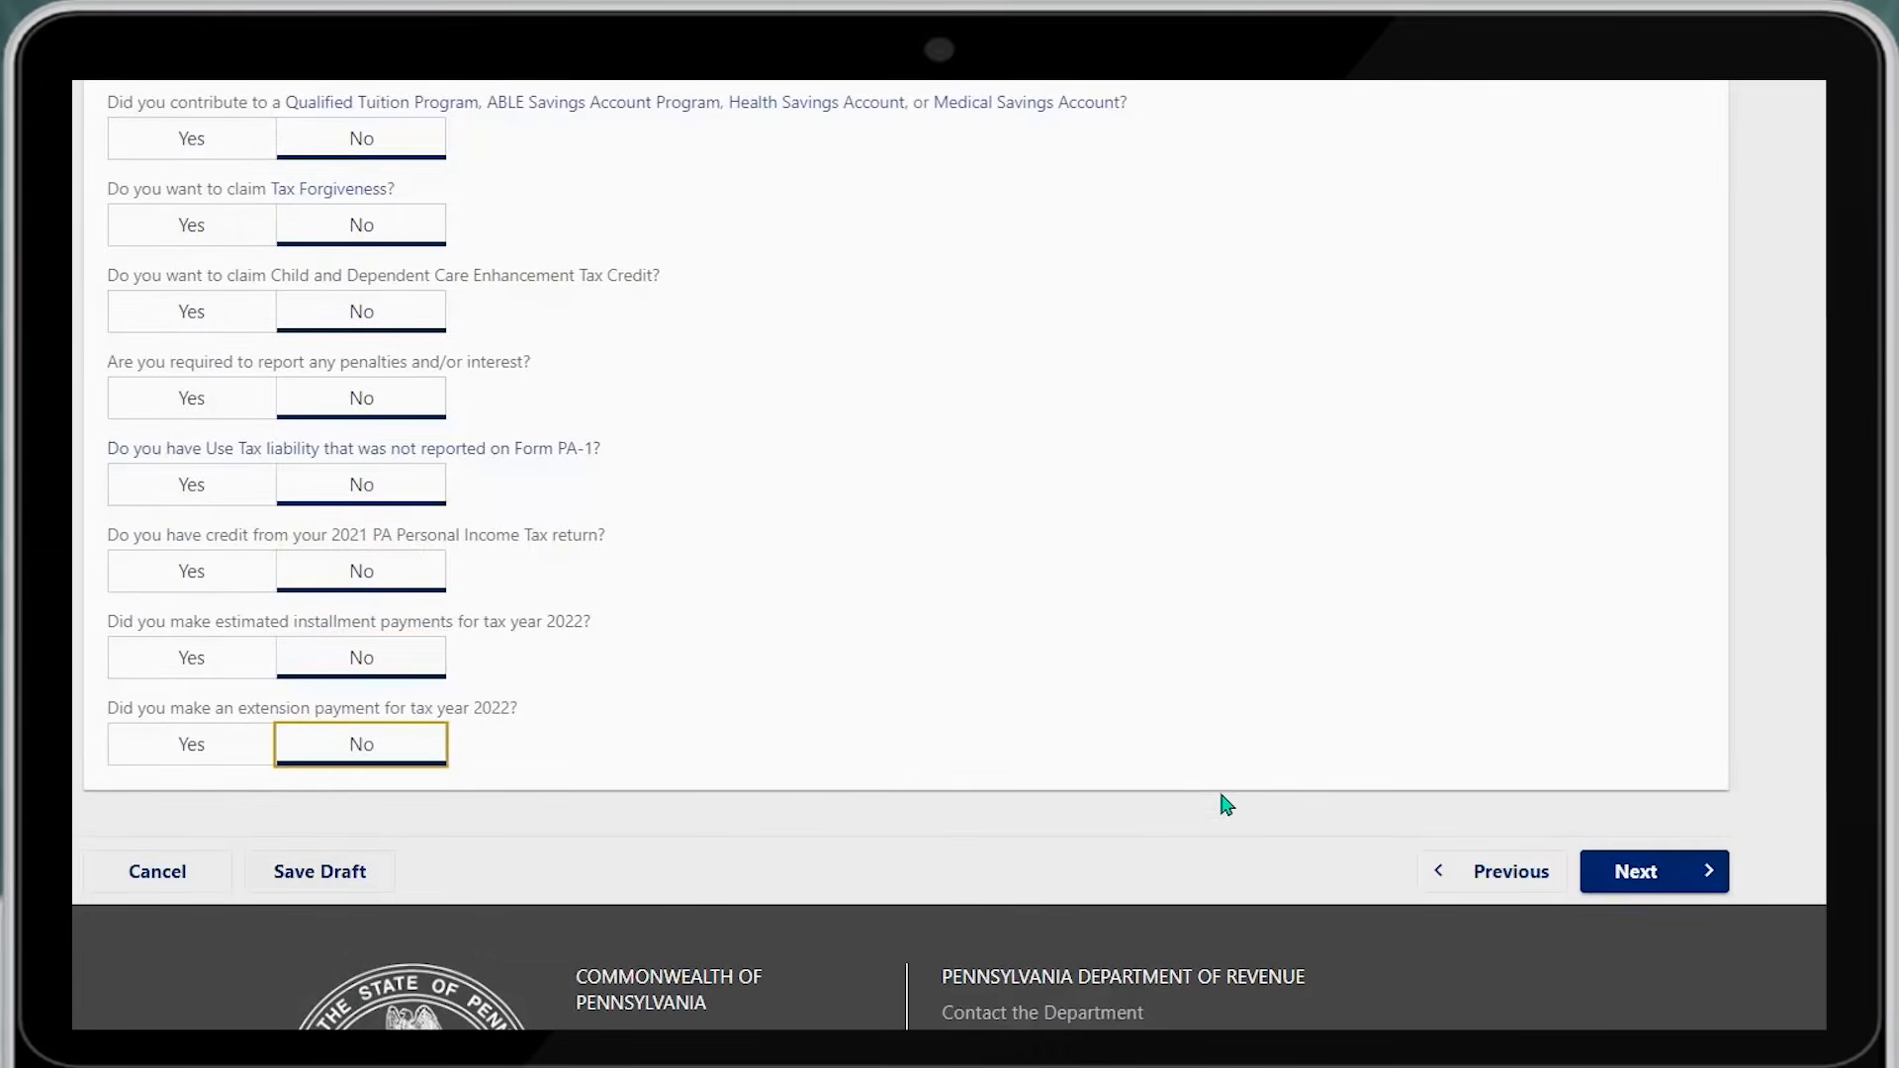
left_click(1614, 883)
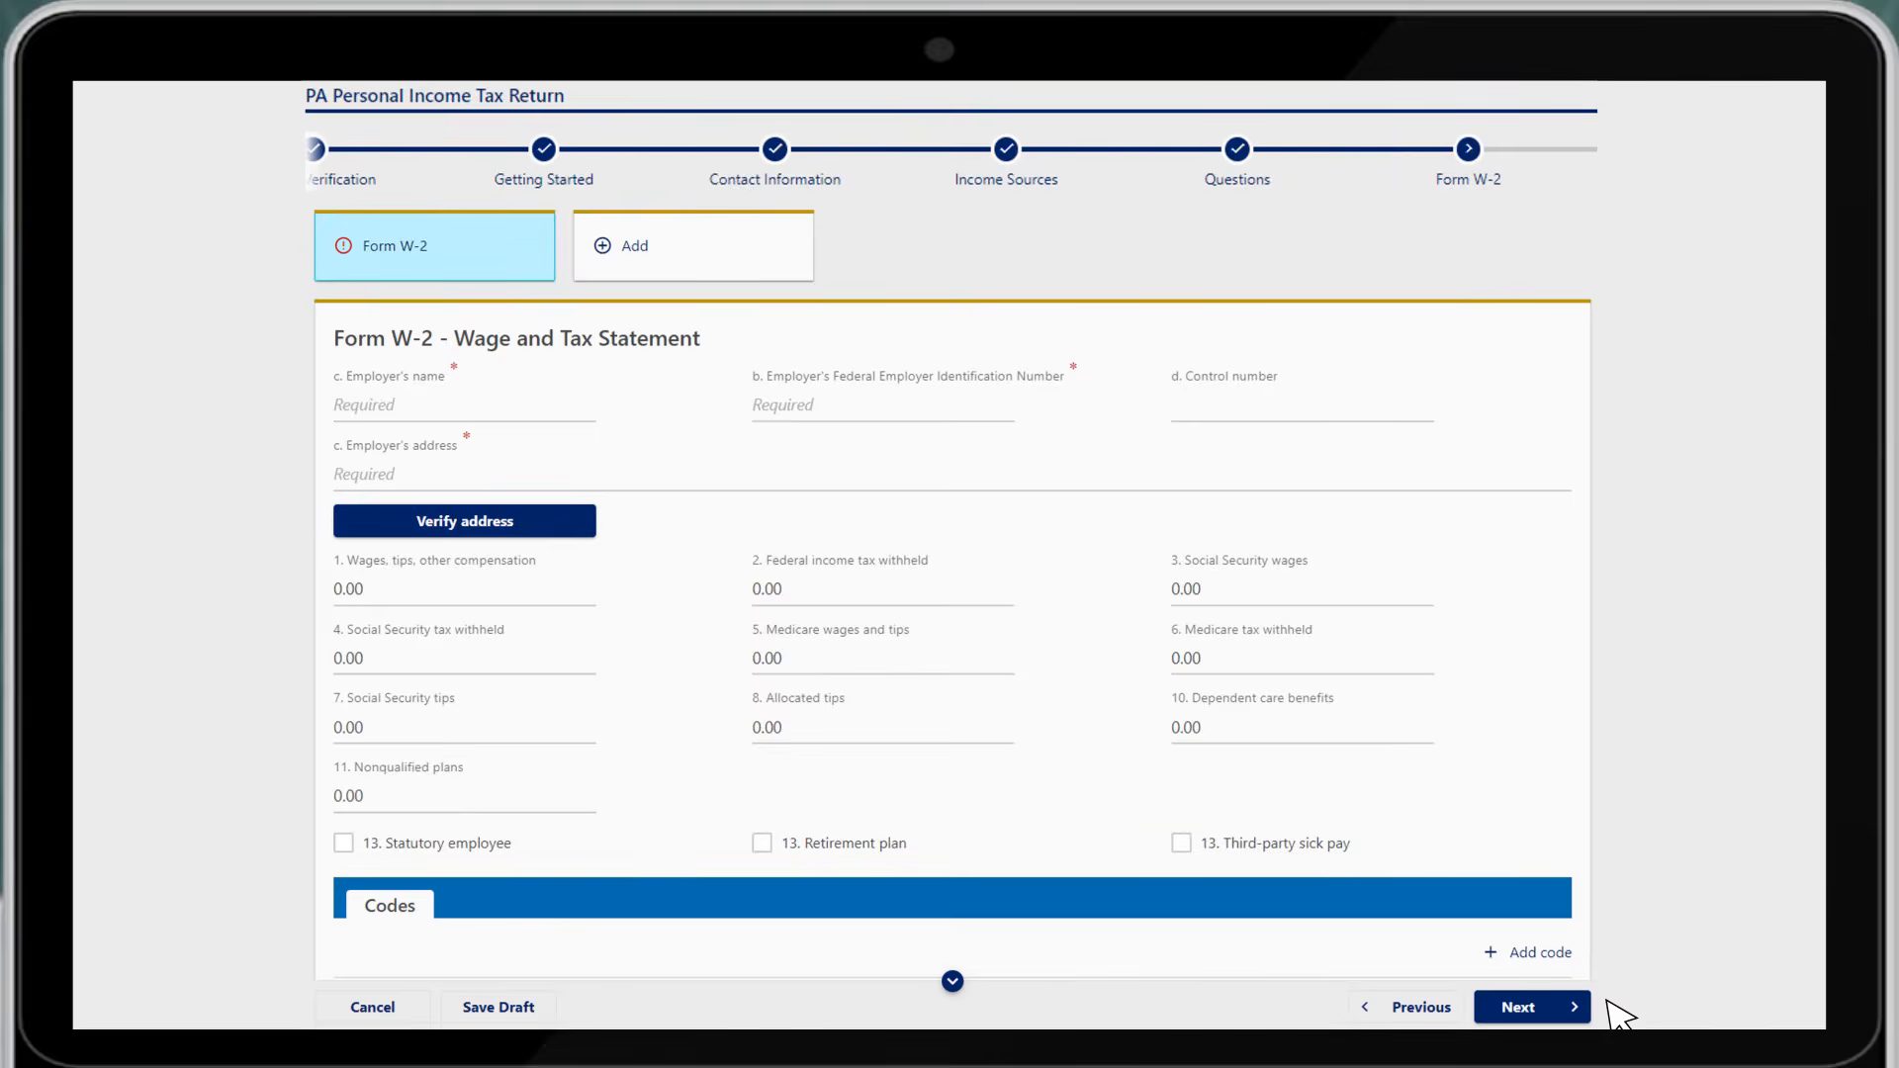
Enter the towing employer's name, EIN and address on Form W-2, then proceed to Schedule UE
left_click(530, 409)
type("JOHN SMITH TOWING")
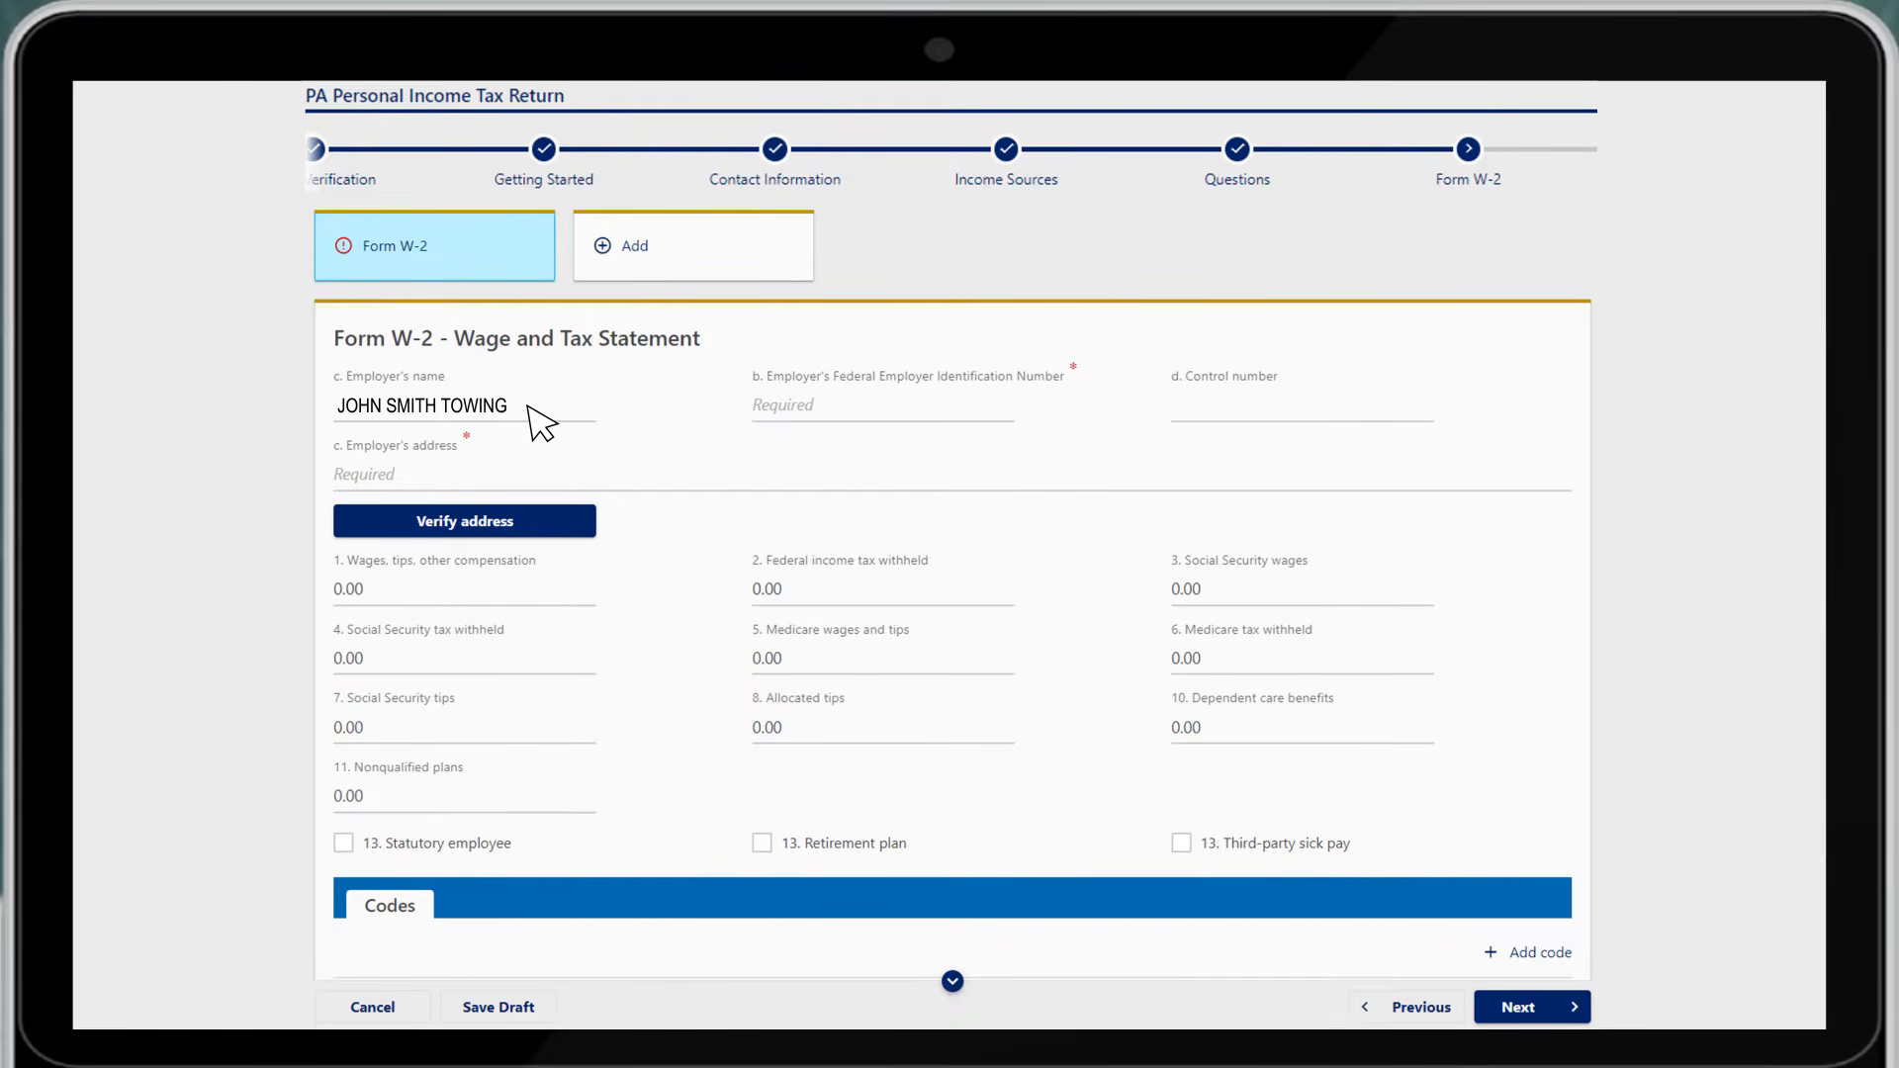
left_click(975, 407)
type("00-0000000")
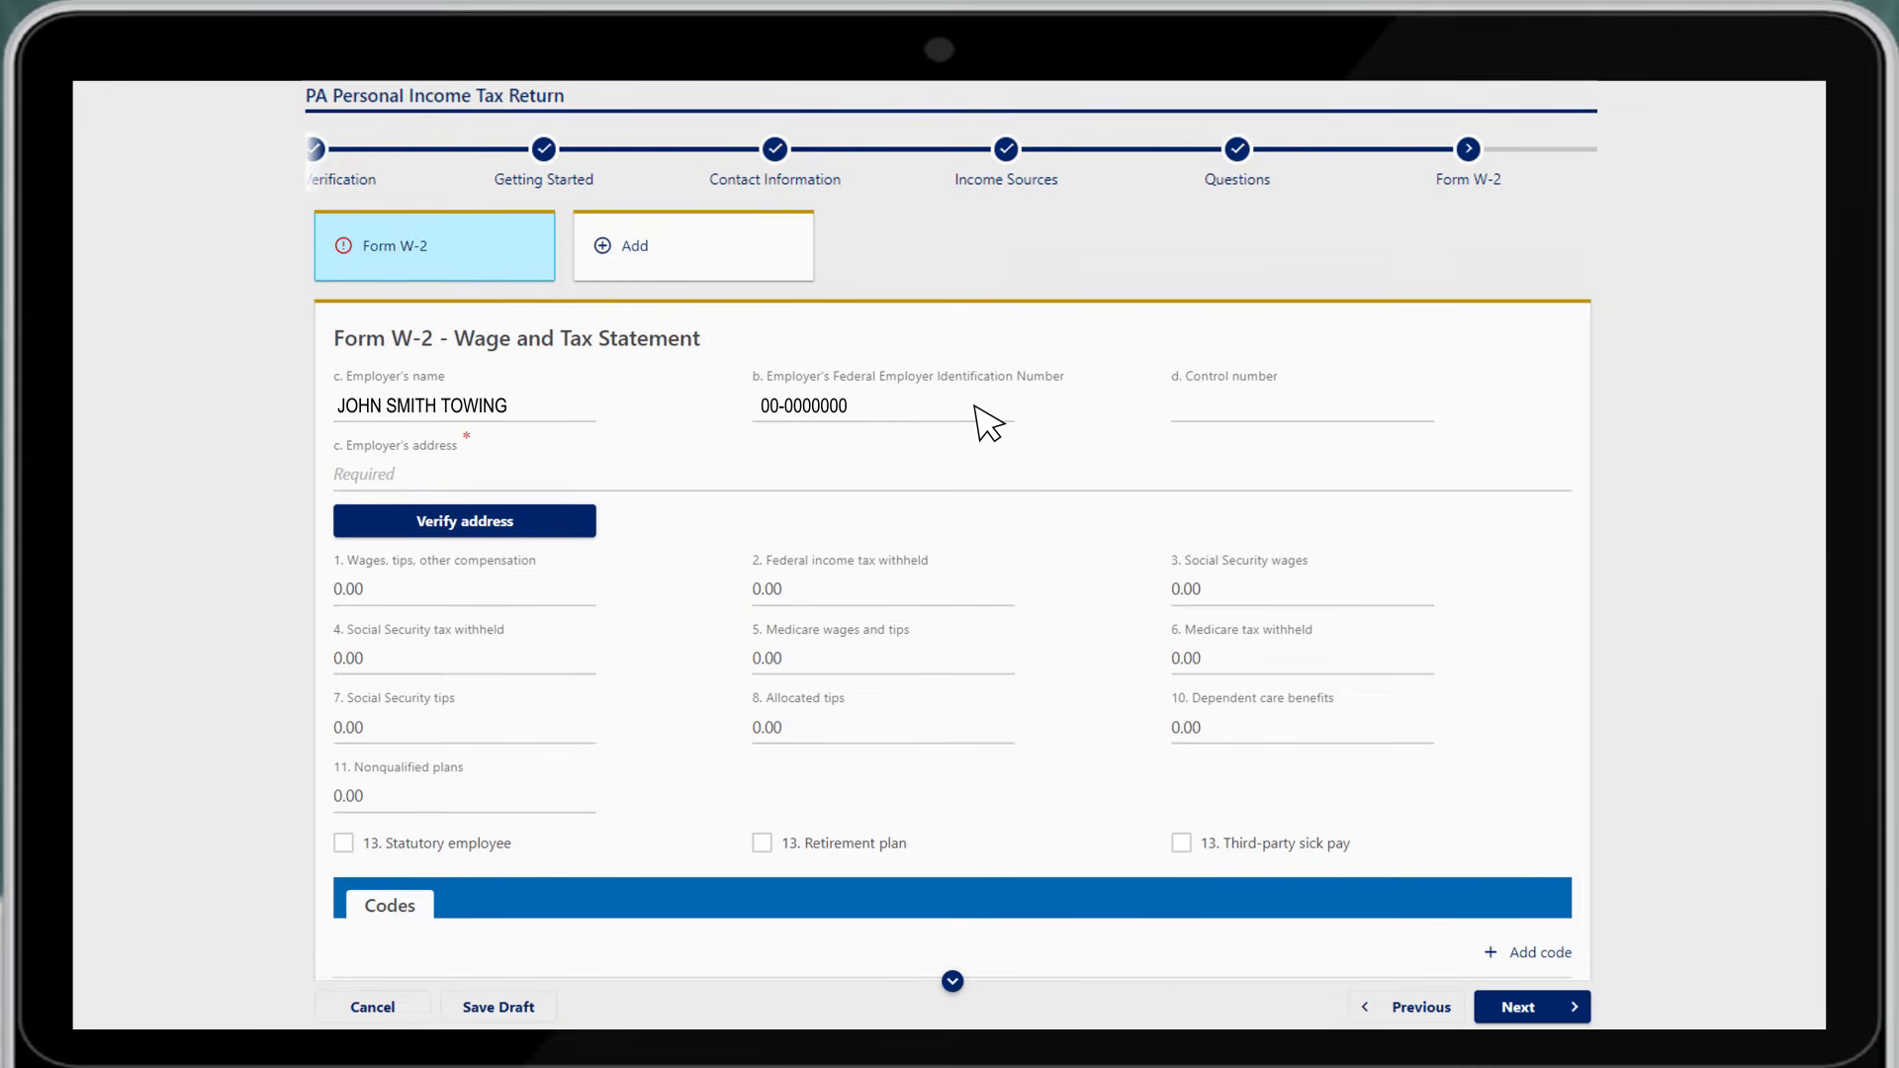
left_click(817, 488)
type("111 MAIN STREET, TOWTOWN, PA 00000")
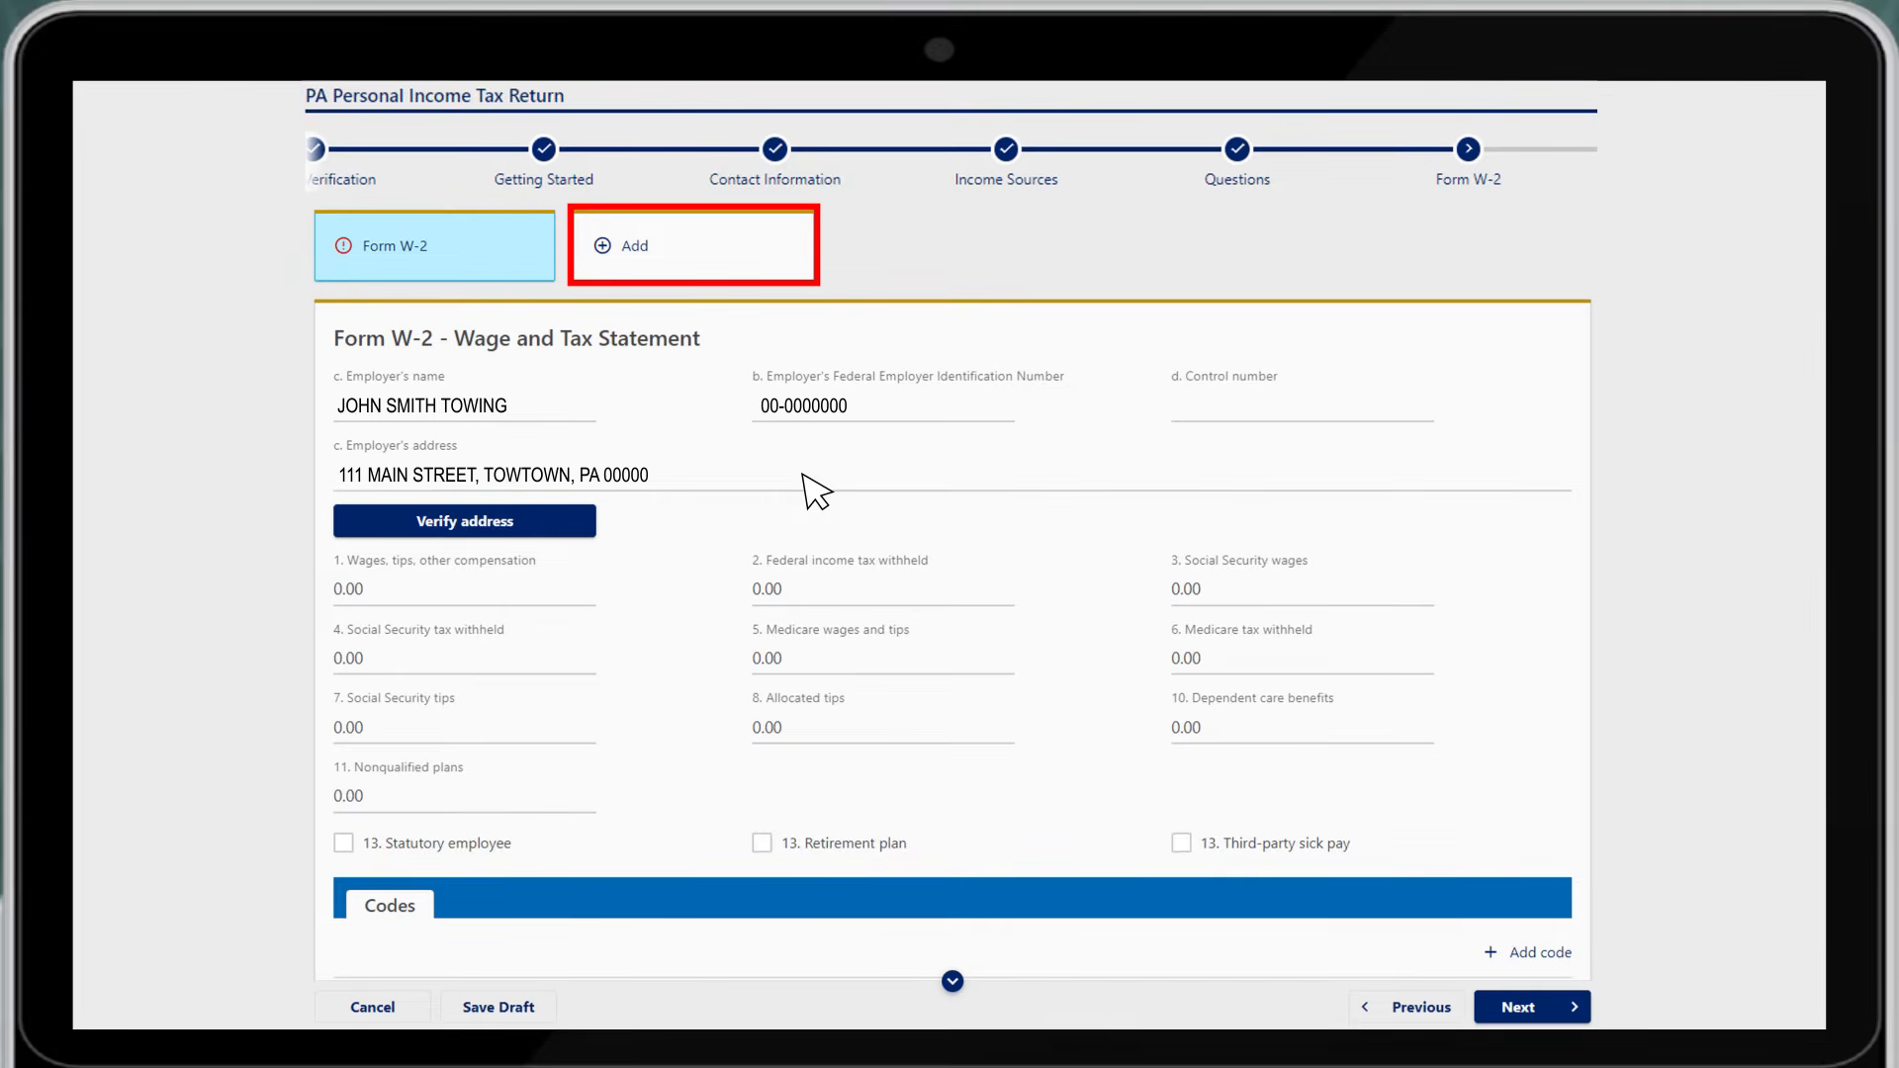
left_click(1553, 1008)
left_click(566, 405)
Enter the employer's name, identification number, phone and address, with job duties 'UNIFORMS AND UNION DUES'
type("JOHN SMITH TOWING")
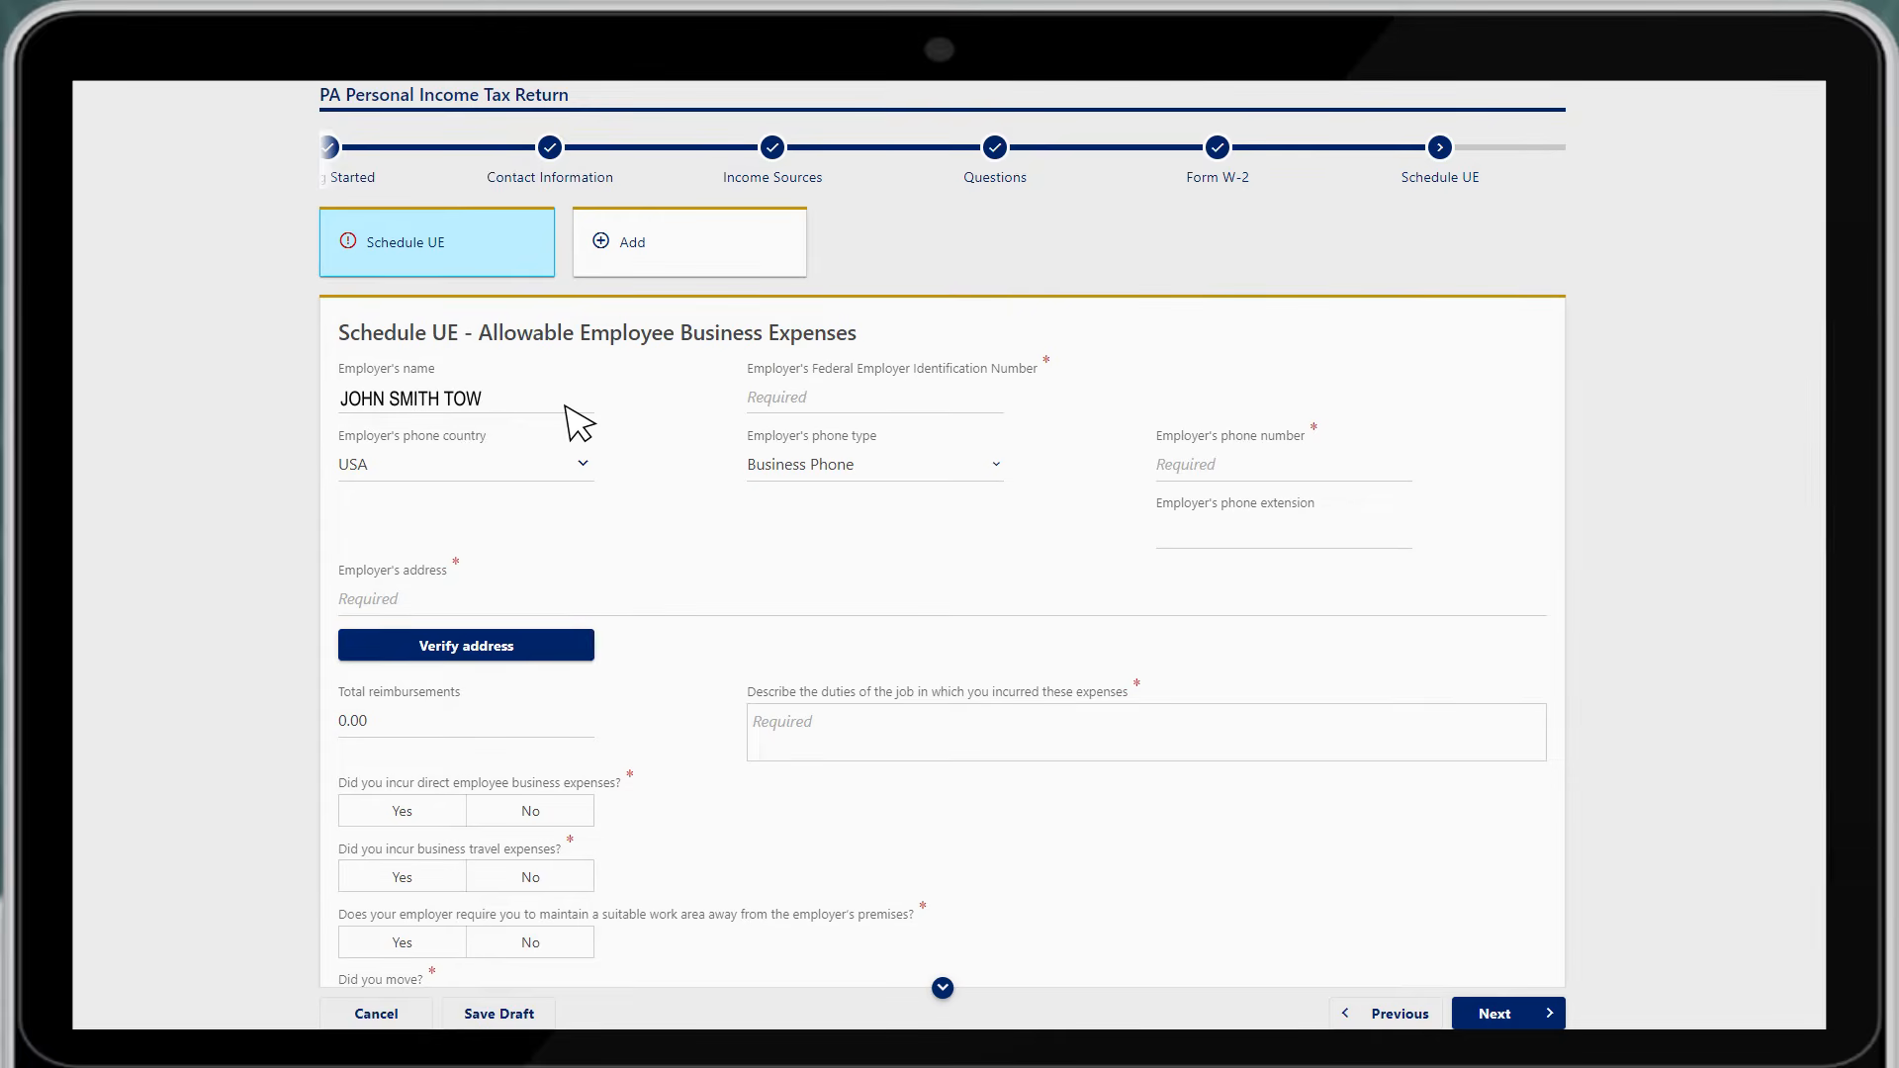
left_click(942, 405)
type("00")
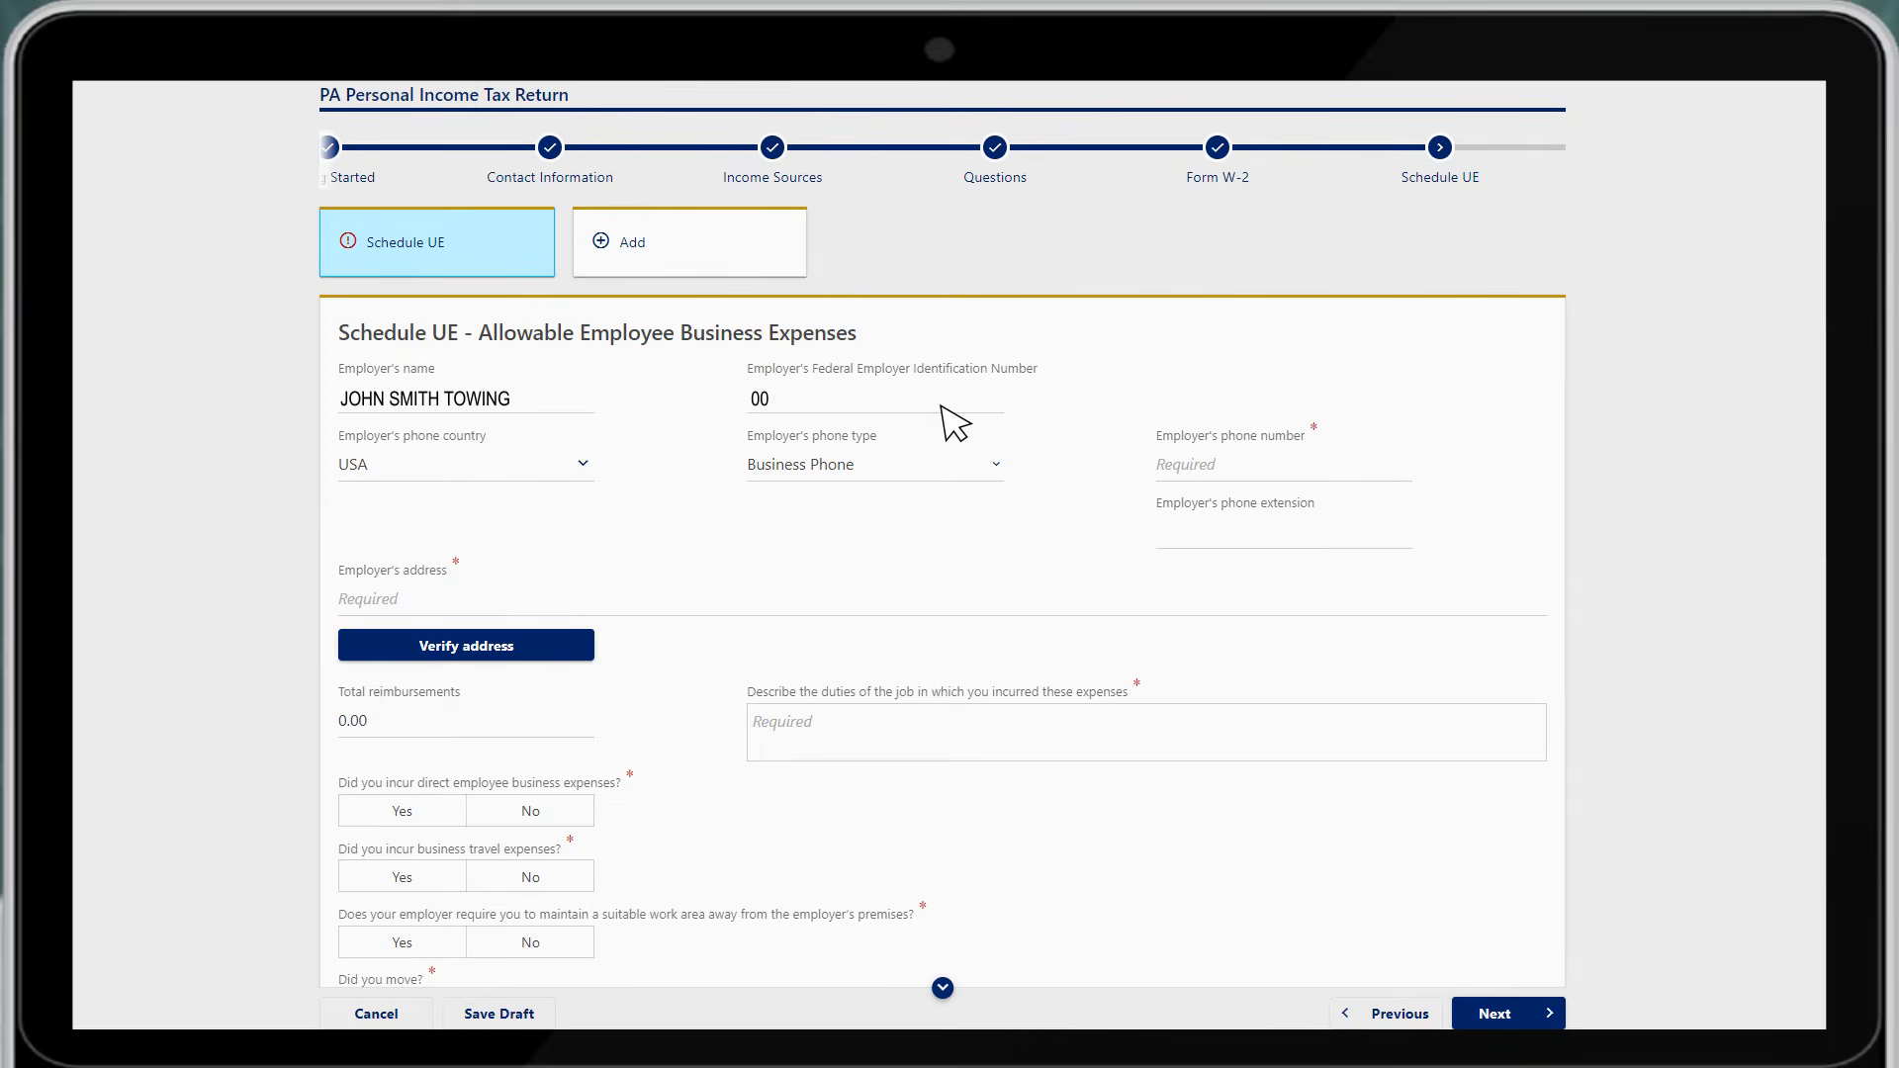
type("-0000000")
left_click(1332, 469)
type("123-456-7890")
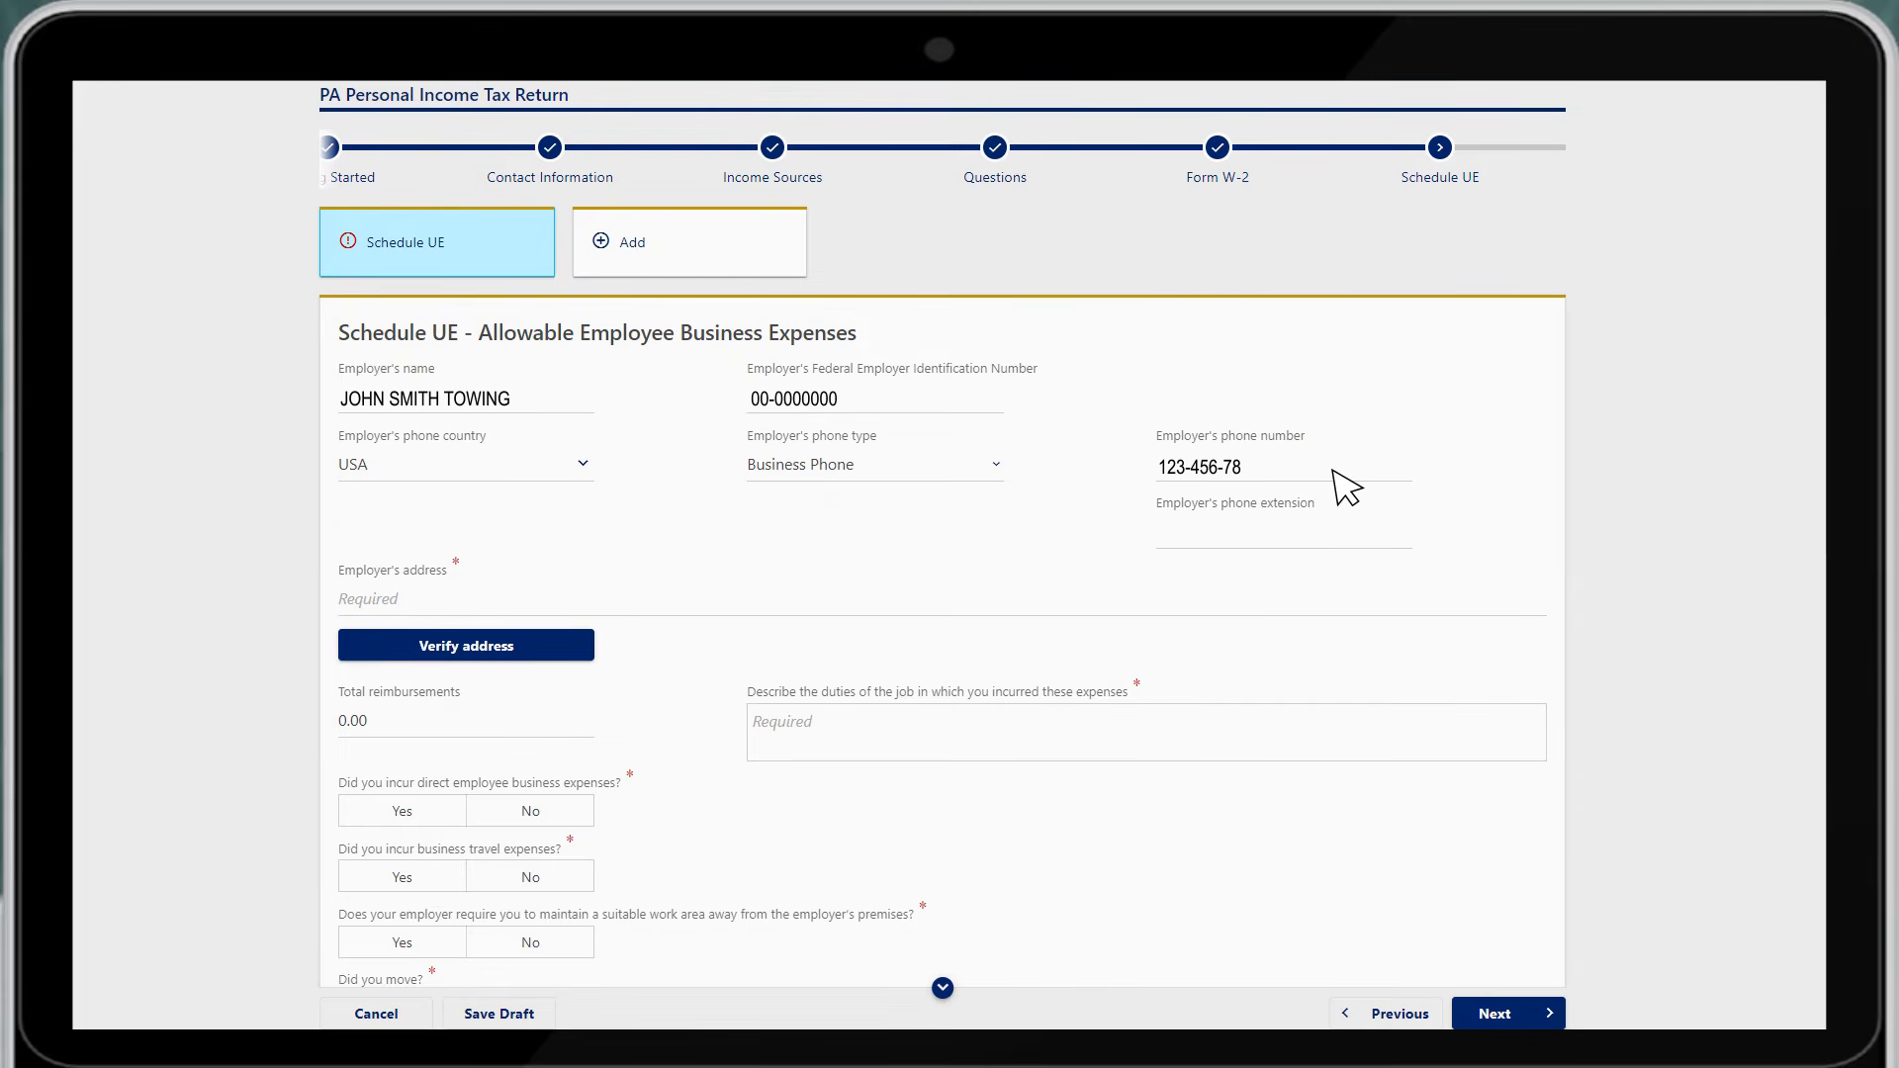
left_click(791, 604)
type("1")
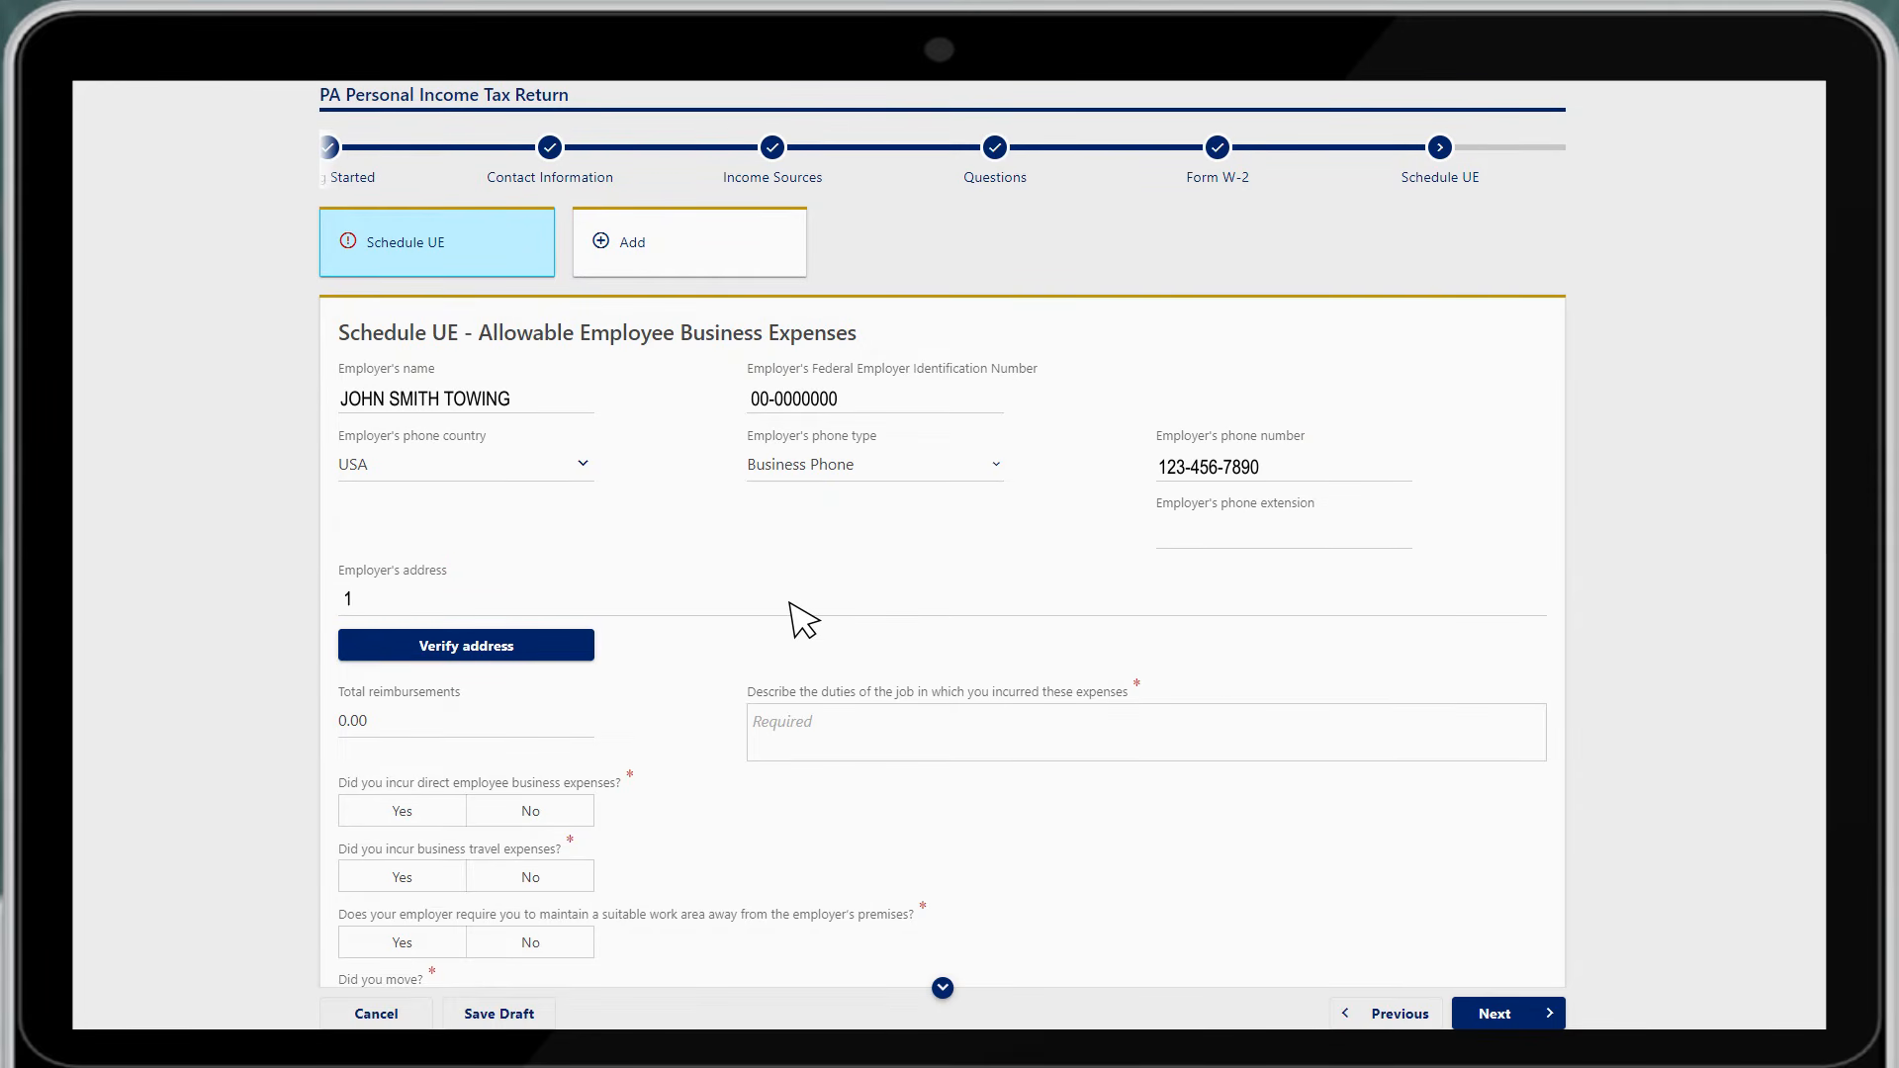
type("11 MAIN STREET, TOWTOWN, PA 00000")
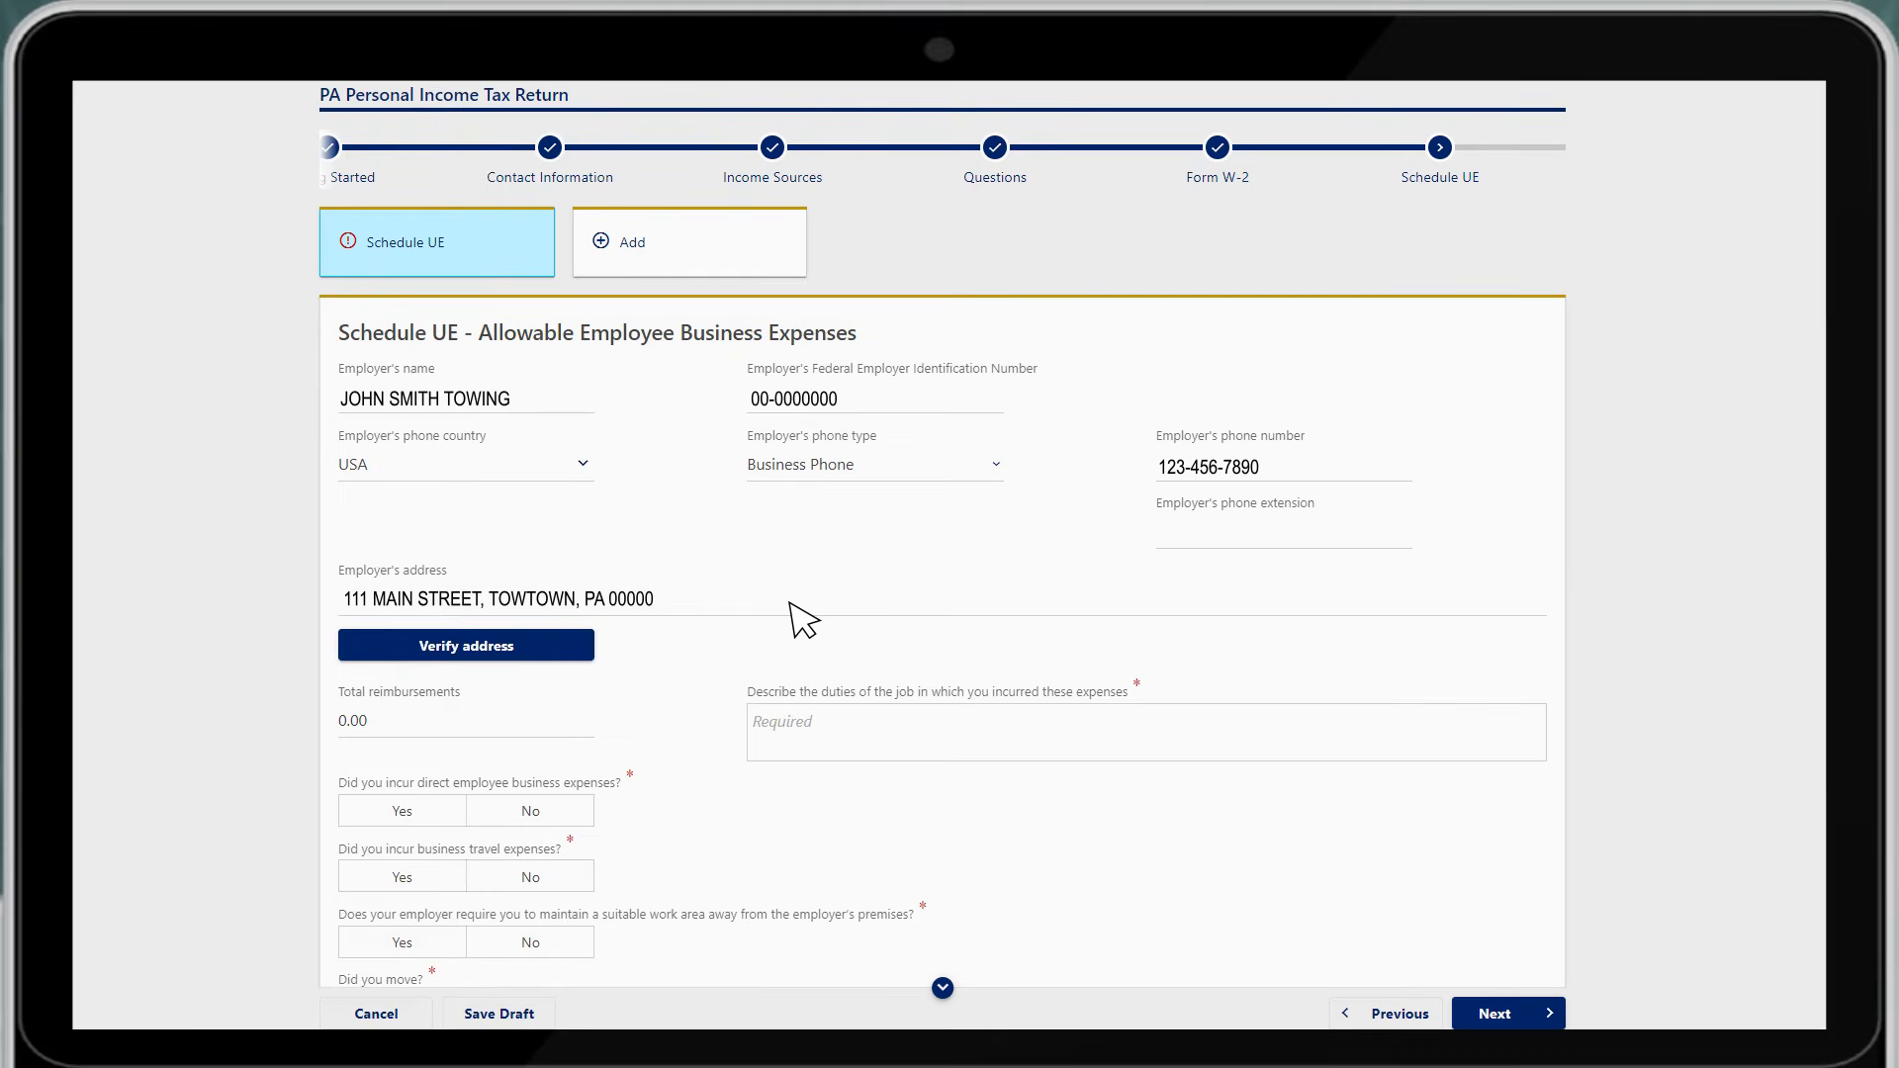
left_click(964, 748)
type("UNIFORMS AND UNION DUES")
Claim $500.00 union dues to TOWERS UNITED and $500.00 work clothes 'REQUIRED BY EMPLOYER', declining travel expenses
left_click(432, 817)
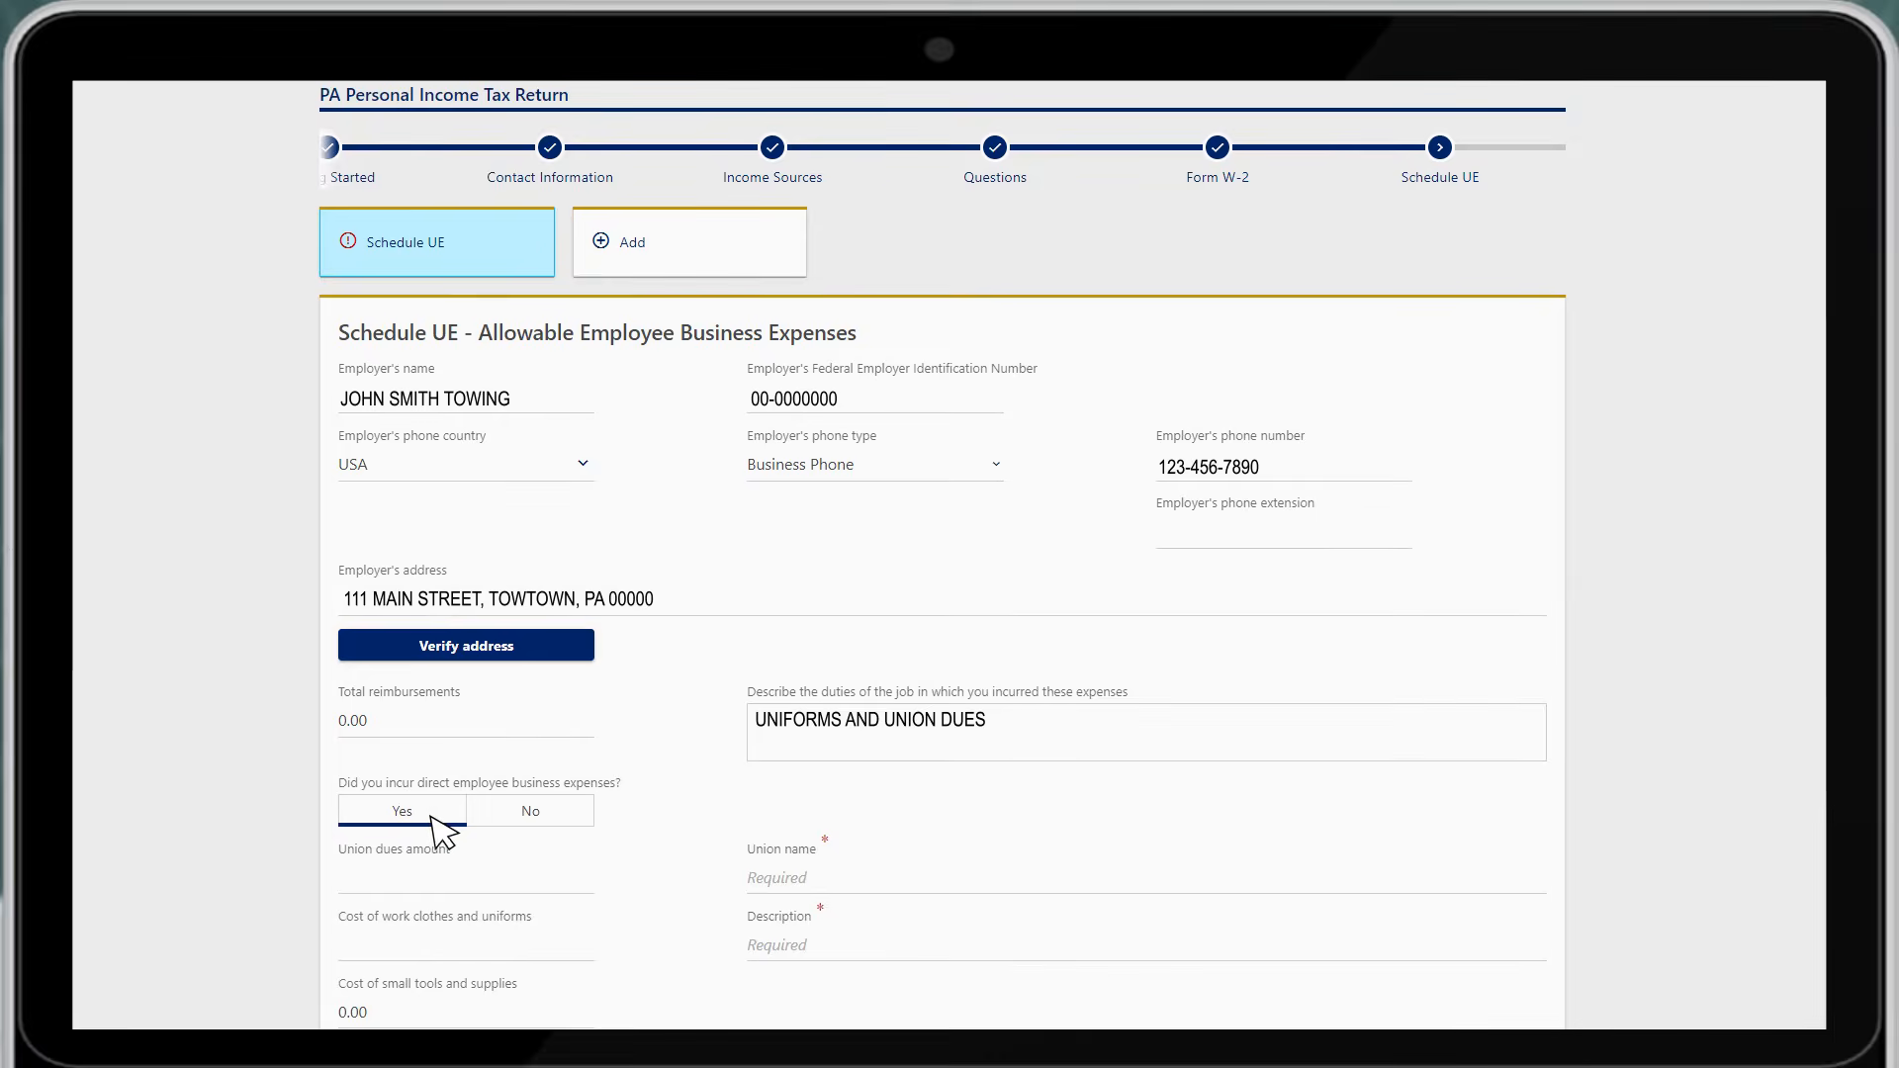
scroll(429, 815, "down", 6)
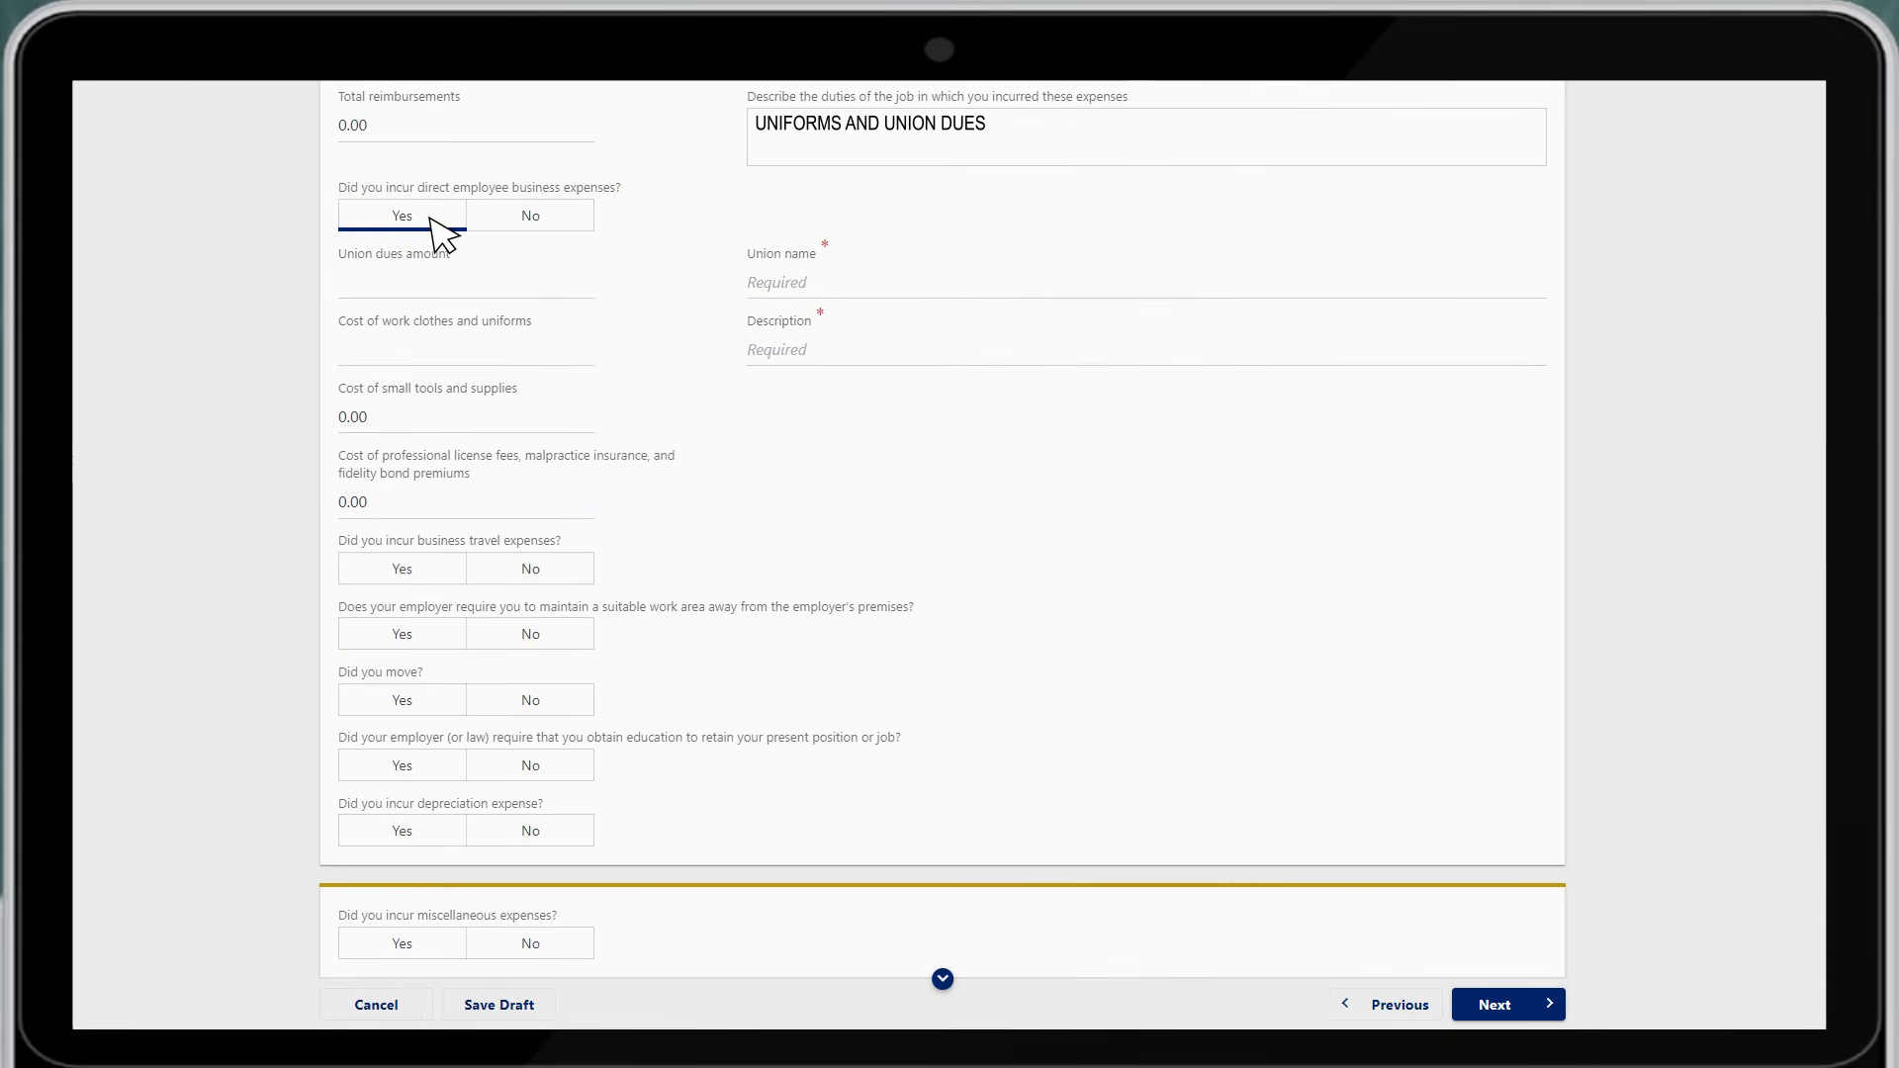
left_click(505, 288)
type("500.00")
left_click(982, 289)
type("TOWERS UNITED")
left_click(478, 352)
type("500.00")
left_click(1011, 352)
type("REQUIRED BY EMPLOYER")
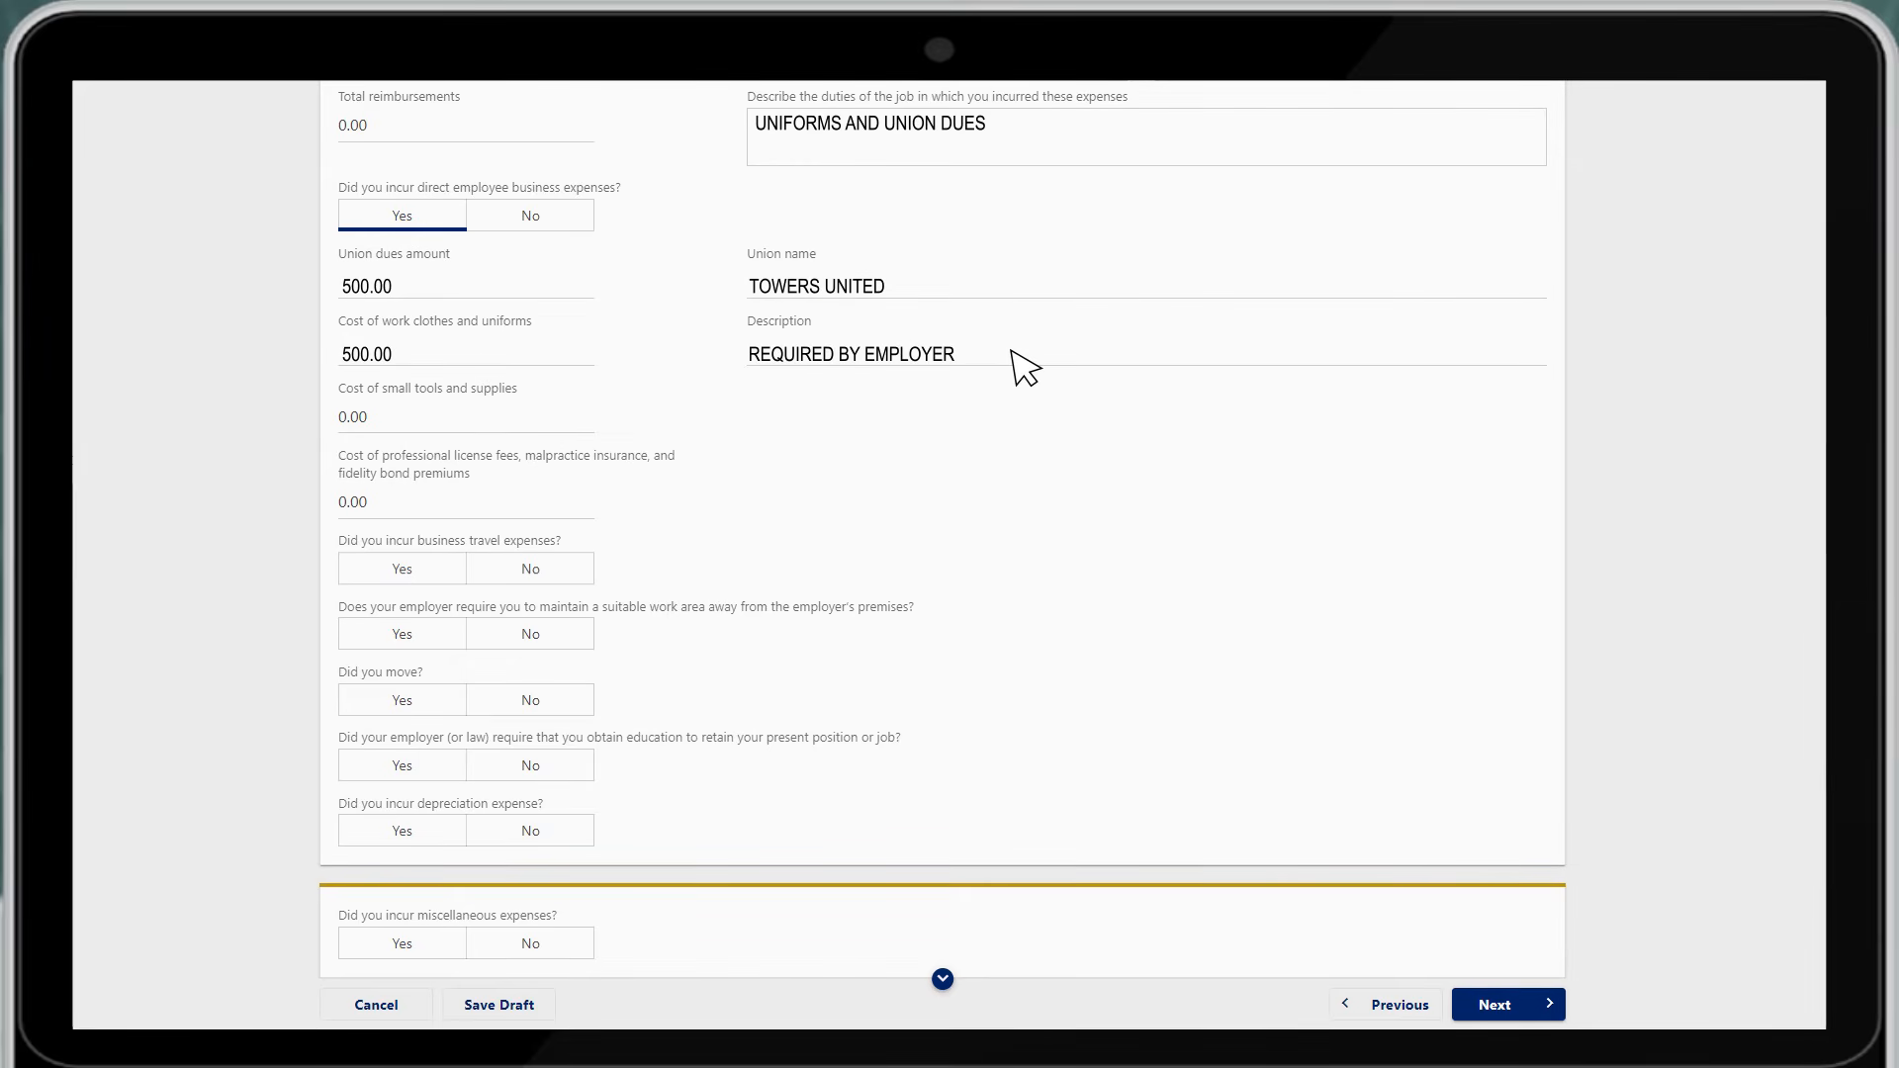
left_click(557, 569)
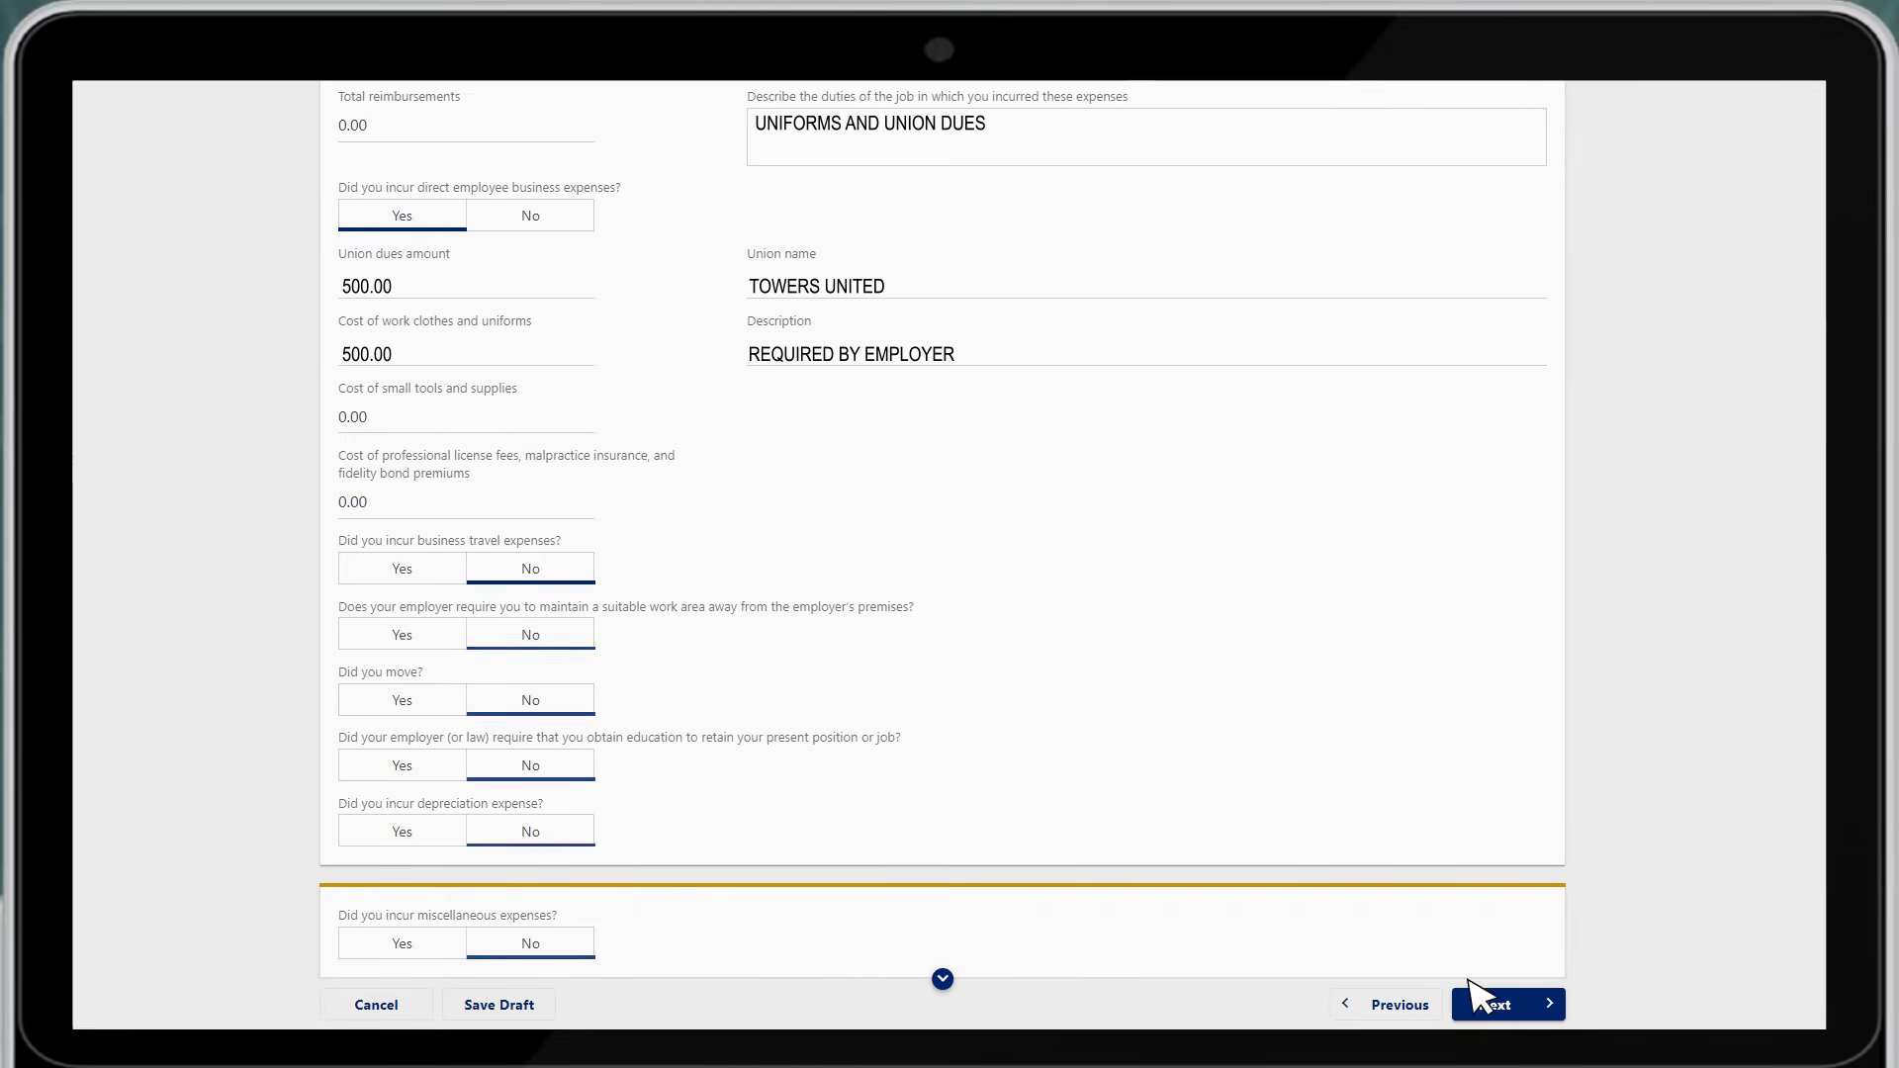
left_click(1526, 1006)
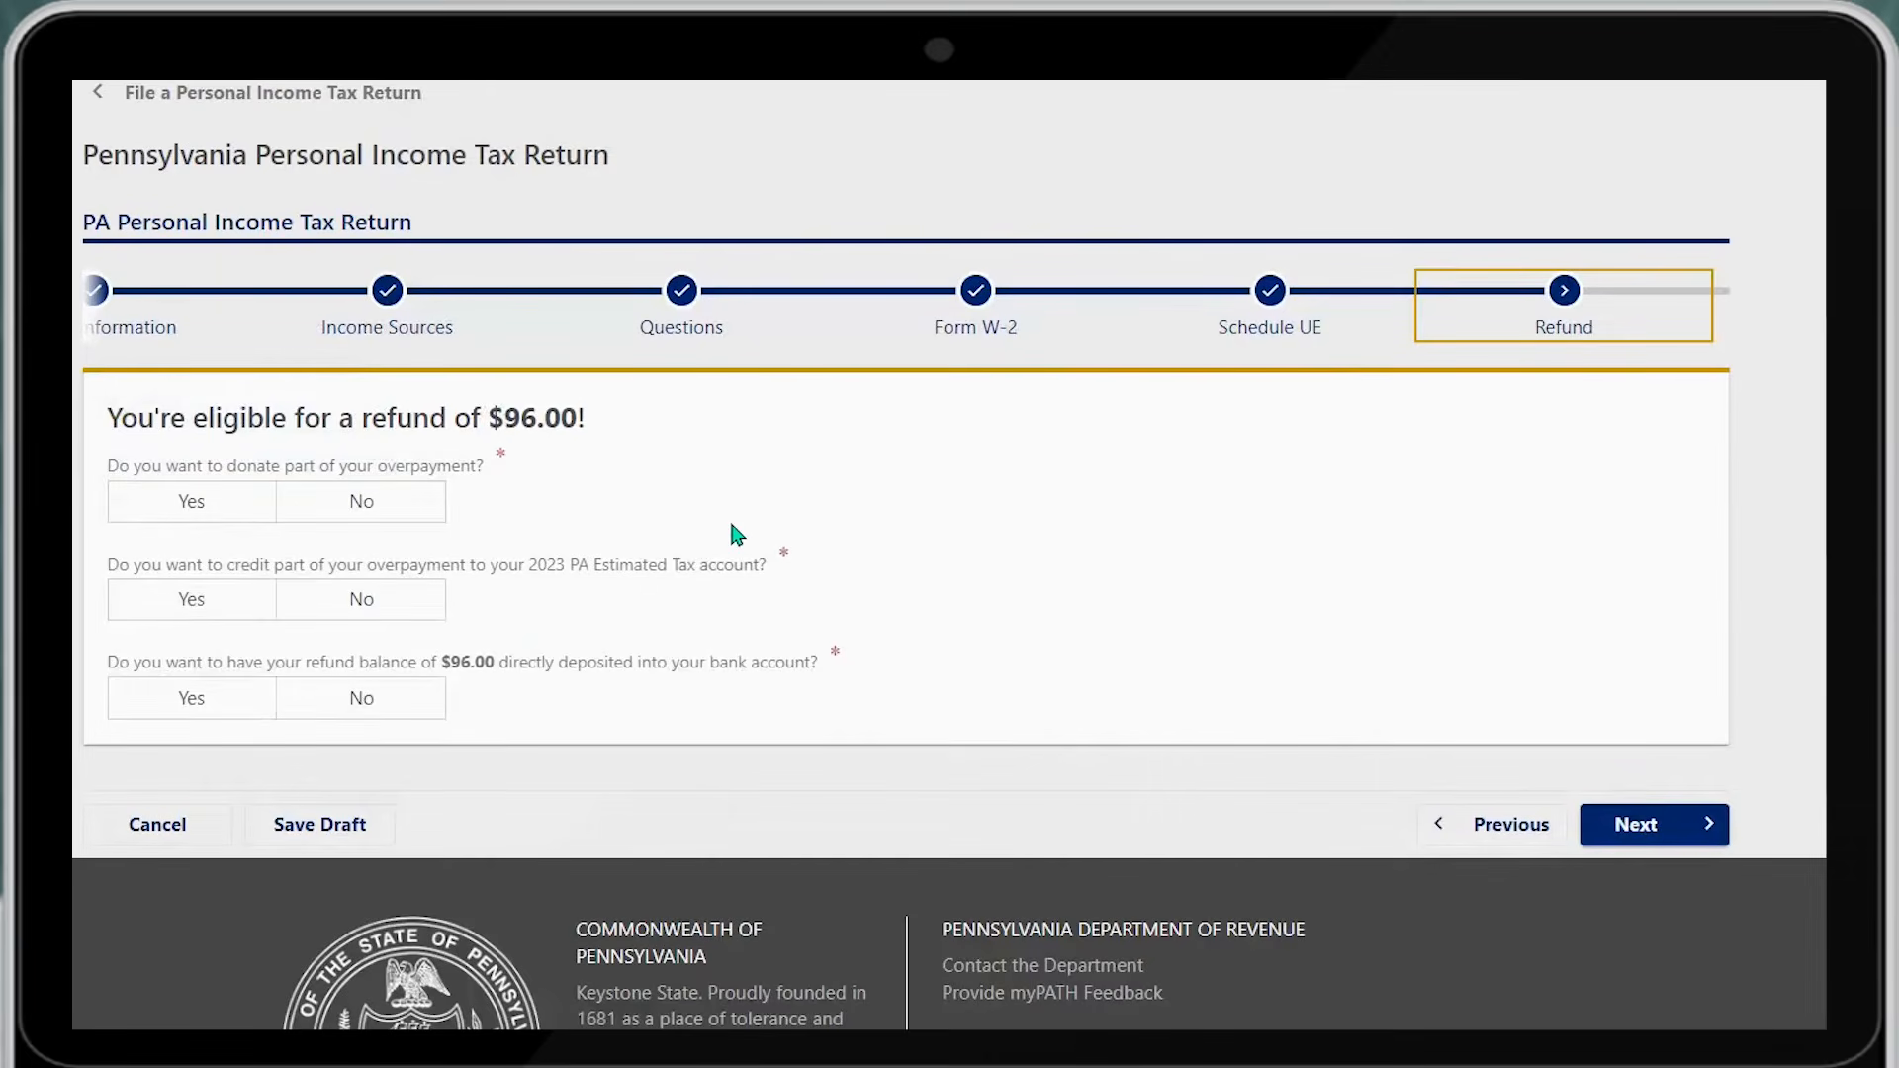
Decline donating or crediting the refund and choose direct deposit into a checking account
left_click(392, 514)
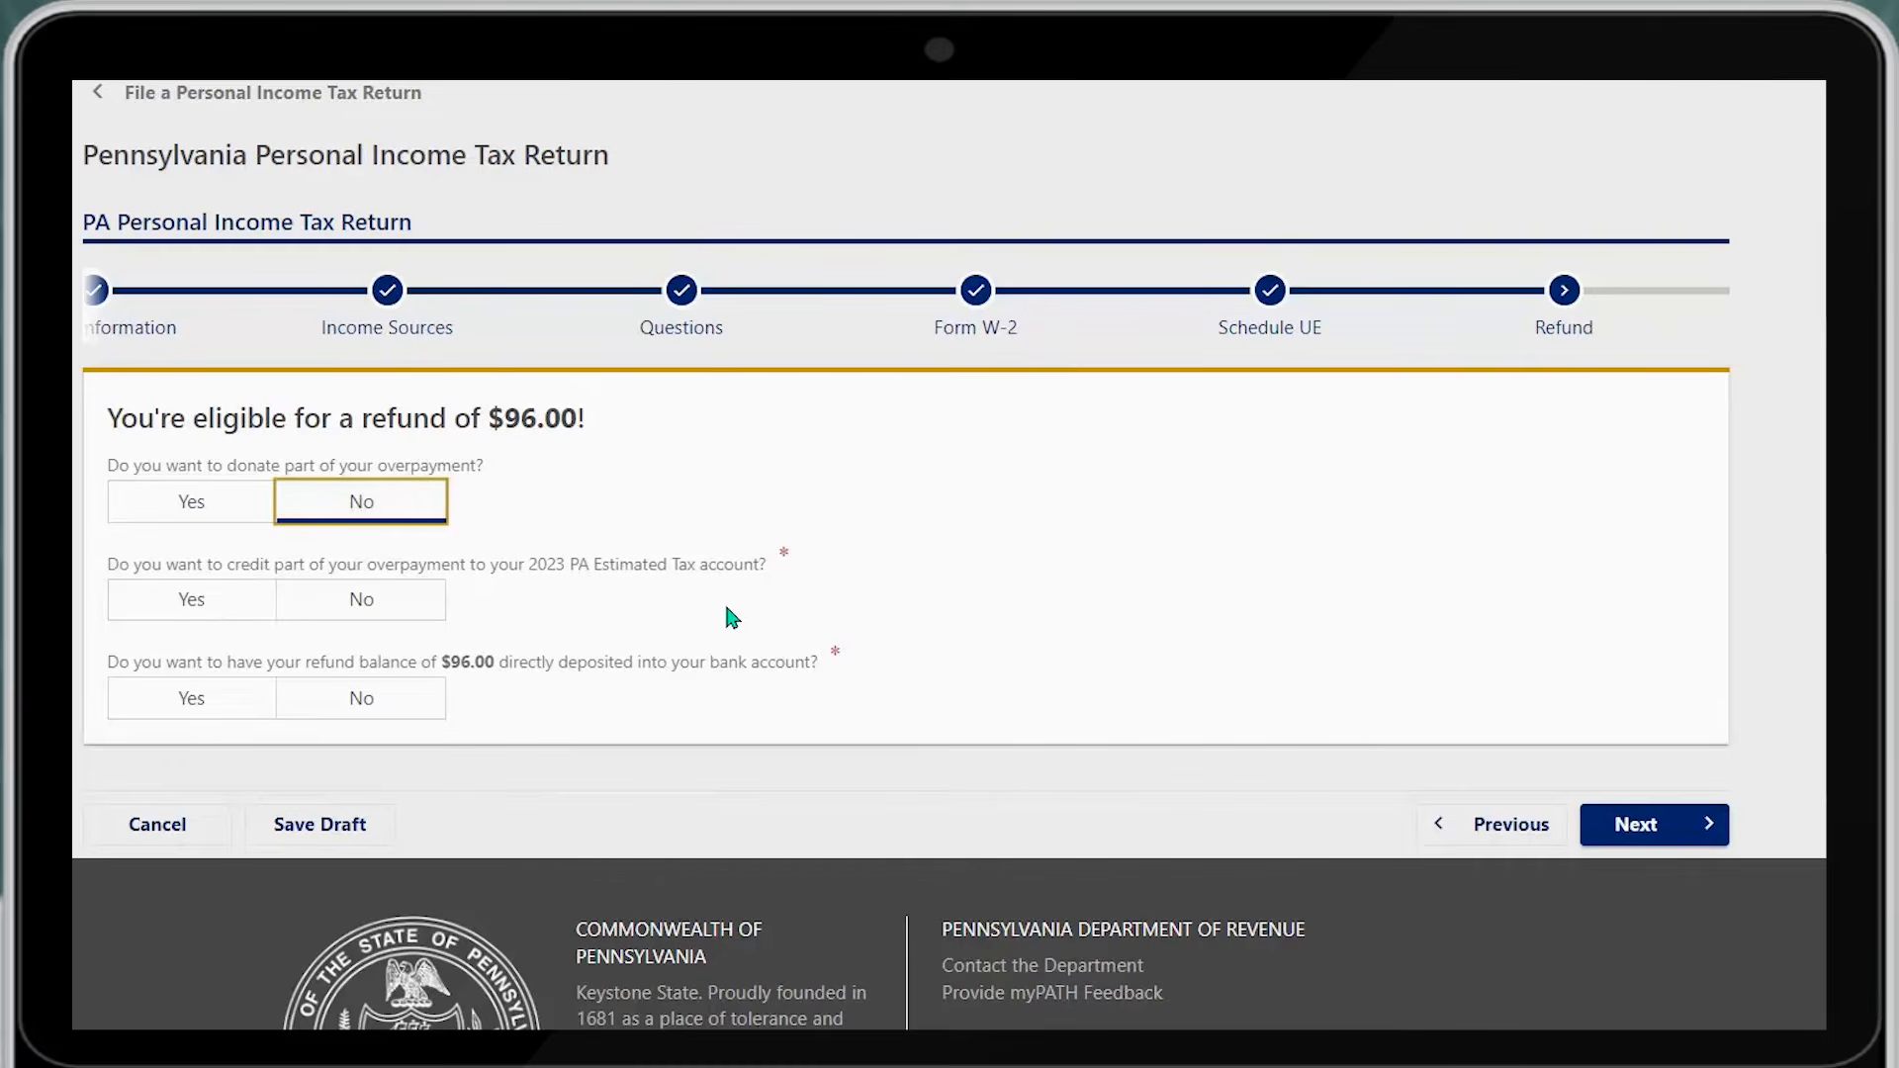
left_click(416, 615)
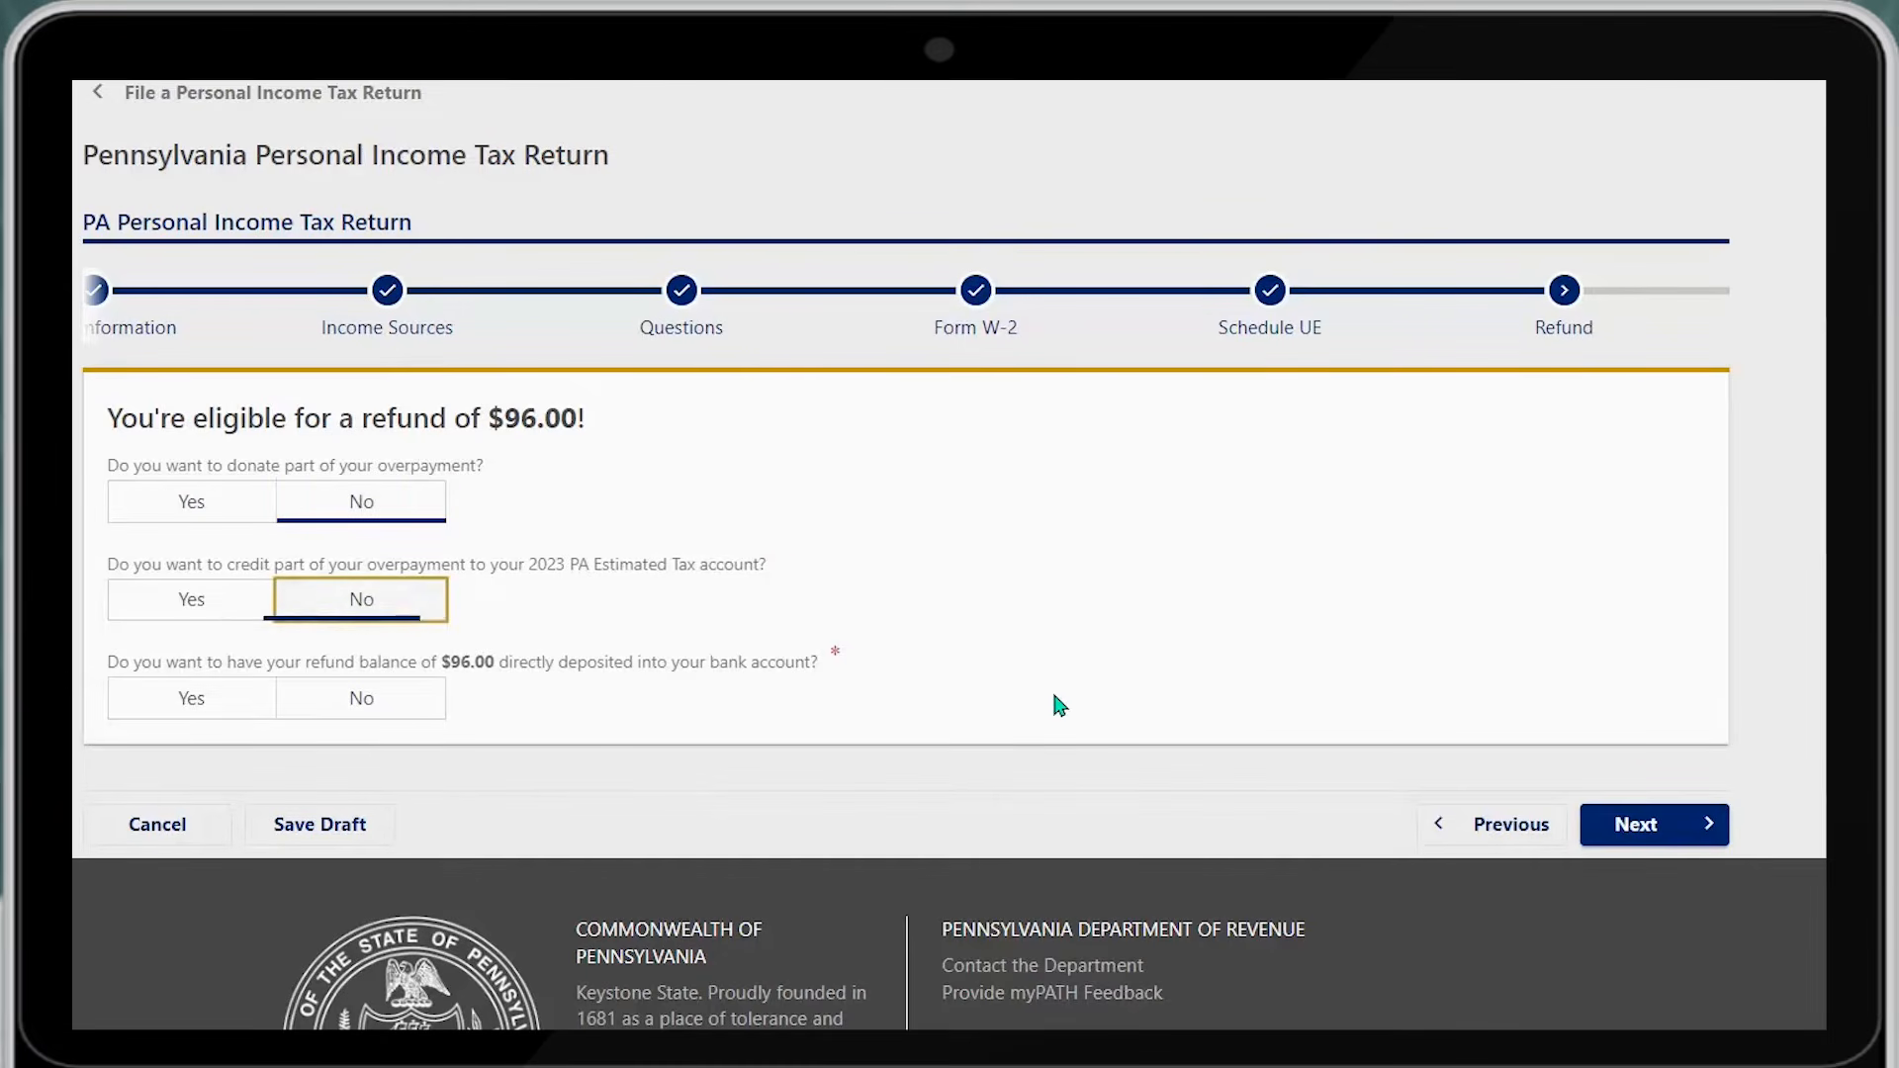
left_click(148, 708)
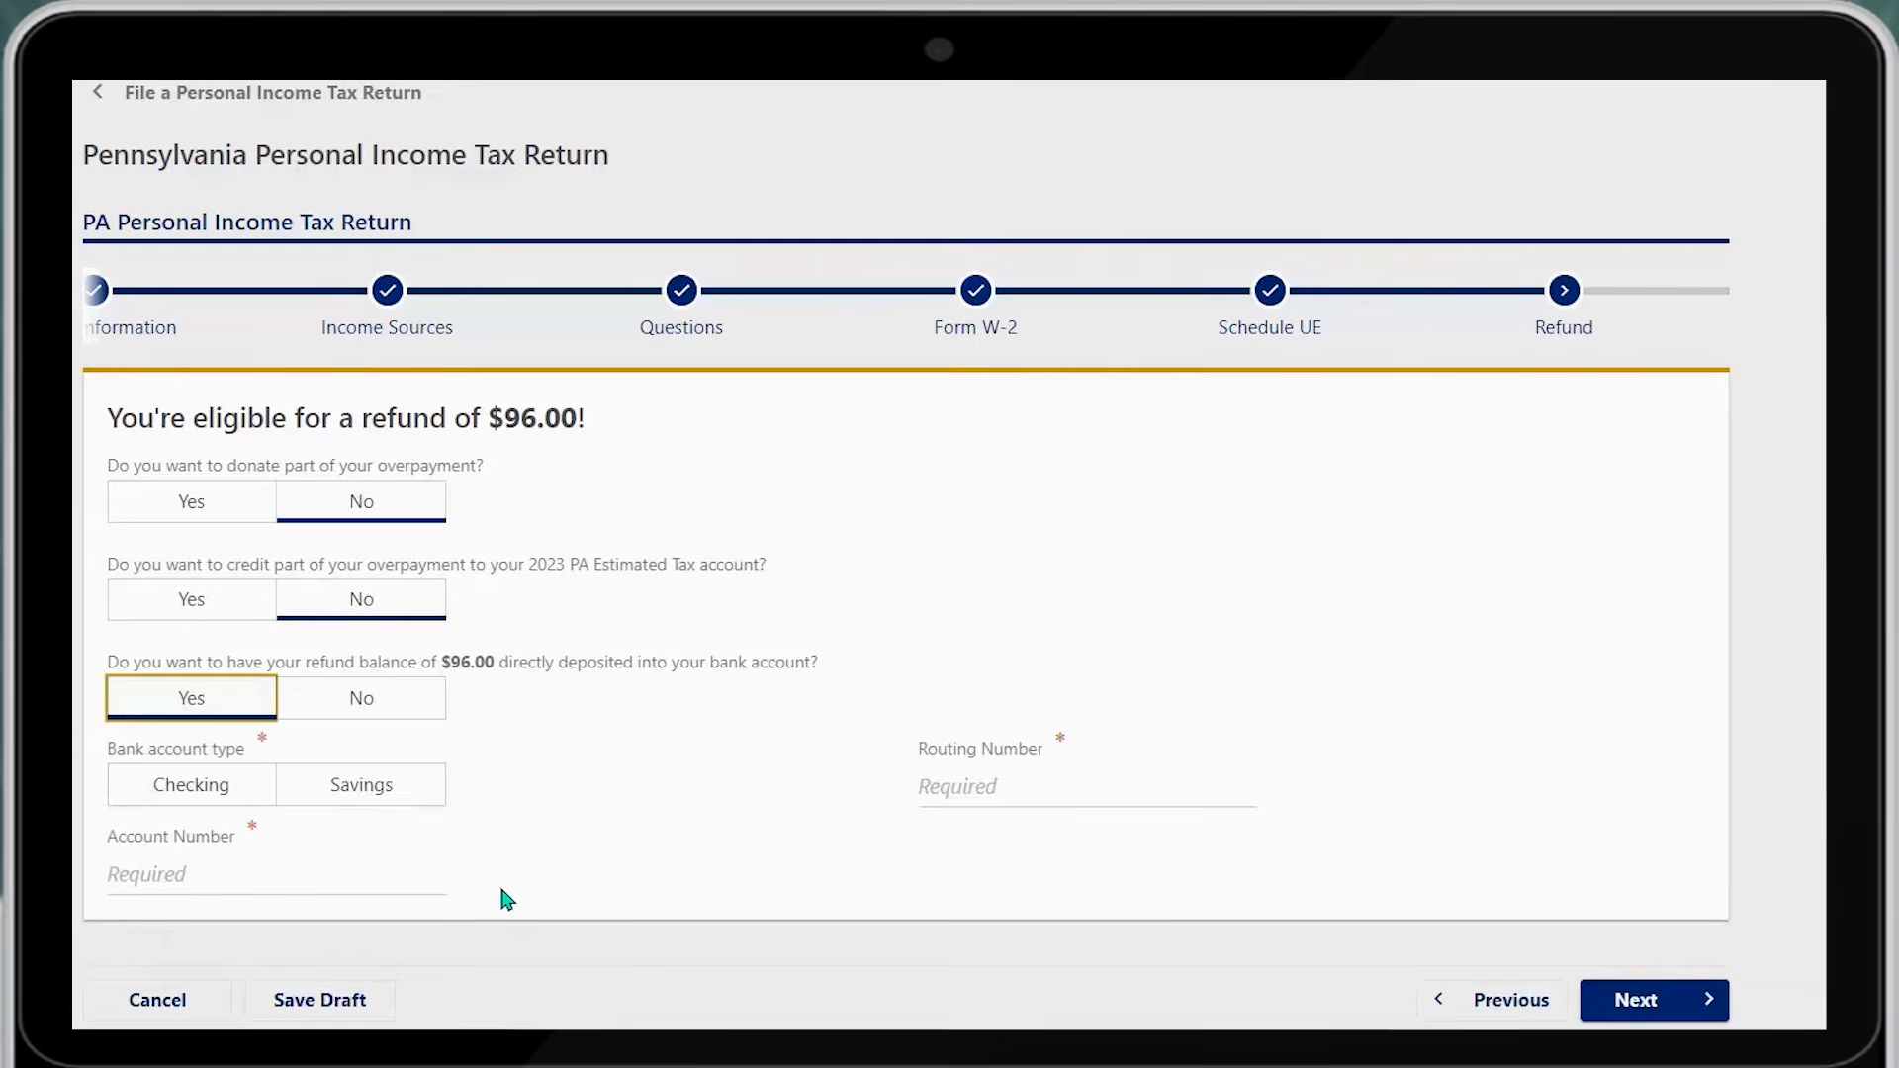
left_click(229, 789)
Enter the bank account number, routing number and confirmation account number, then continue
left_click(303, 879)
type("00000")
left_click(989, 786)
type("200000000")
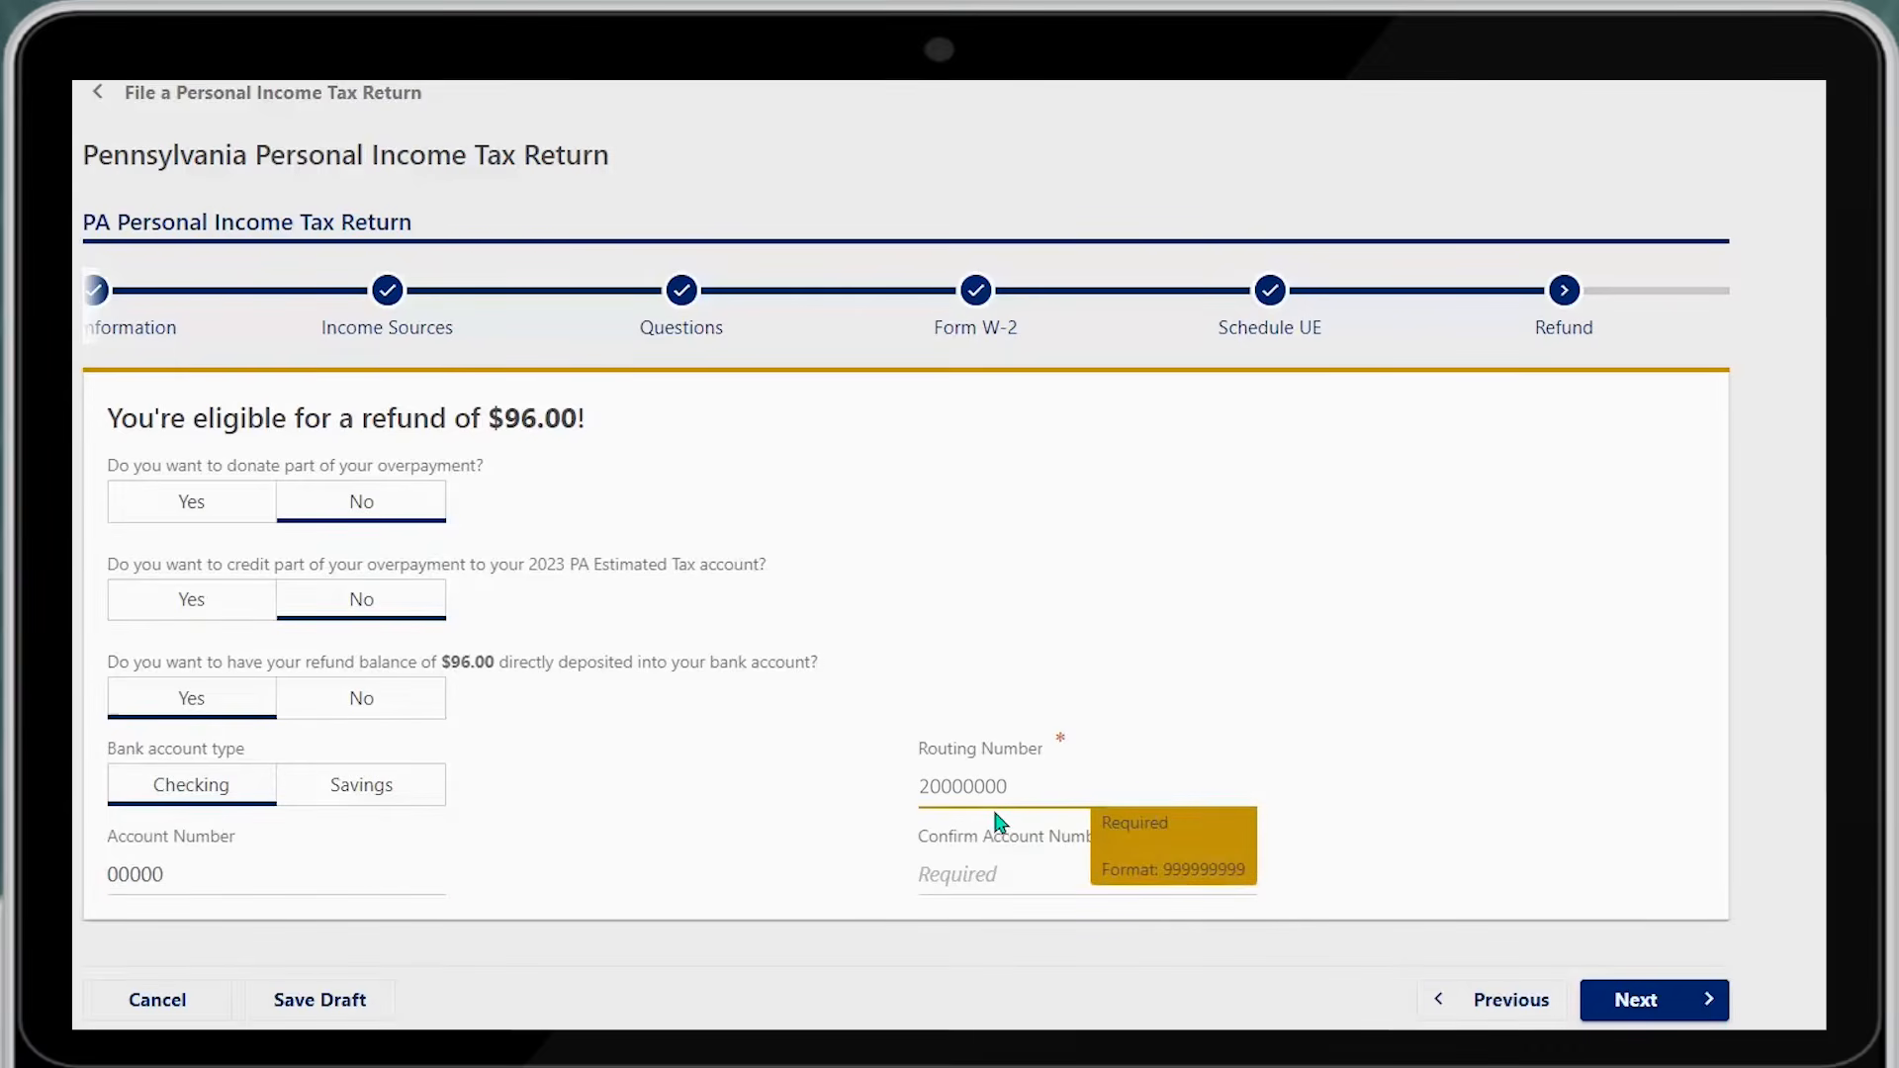
left_click(925, 858)
type("00000")
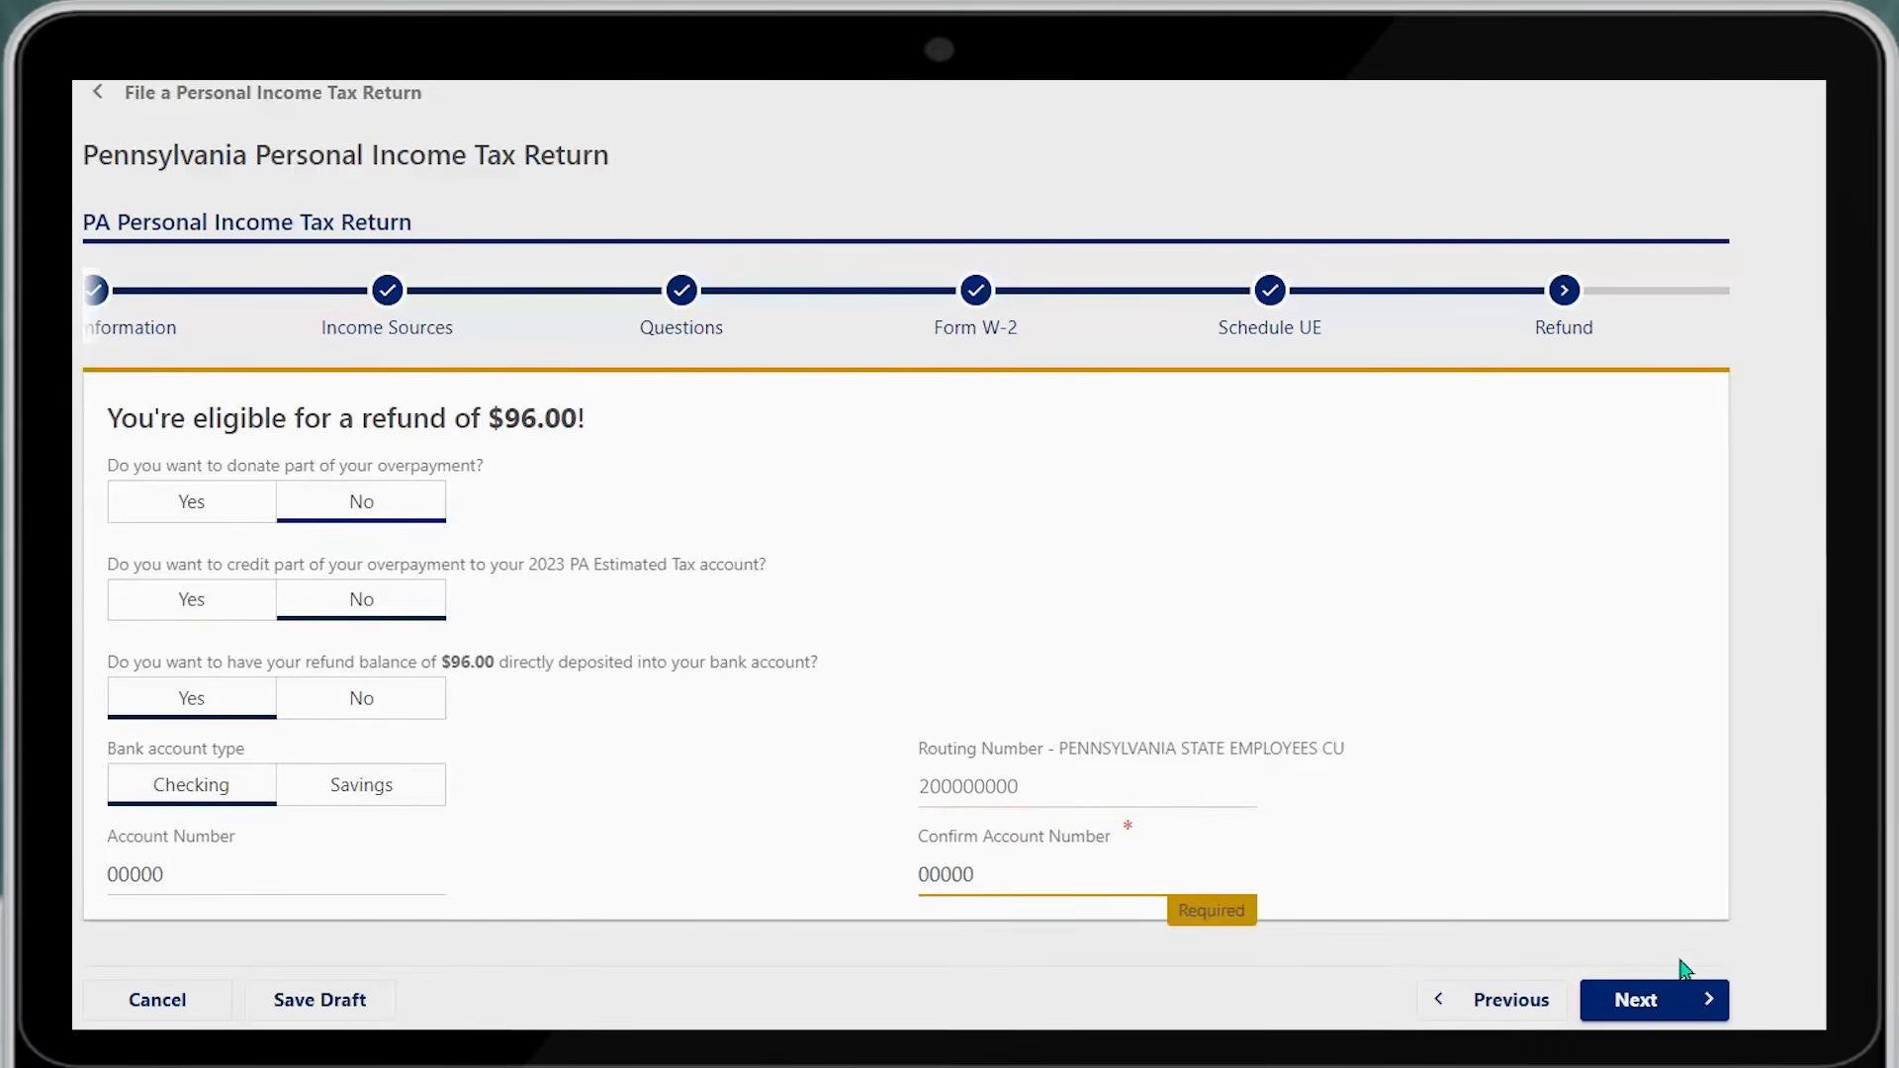
left_click(1635, 998)
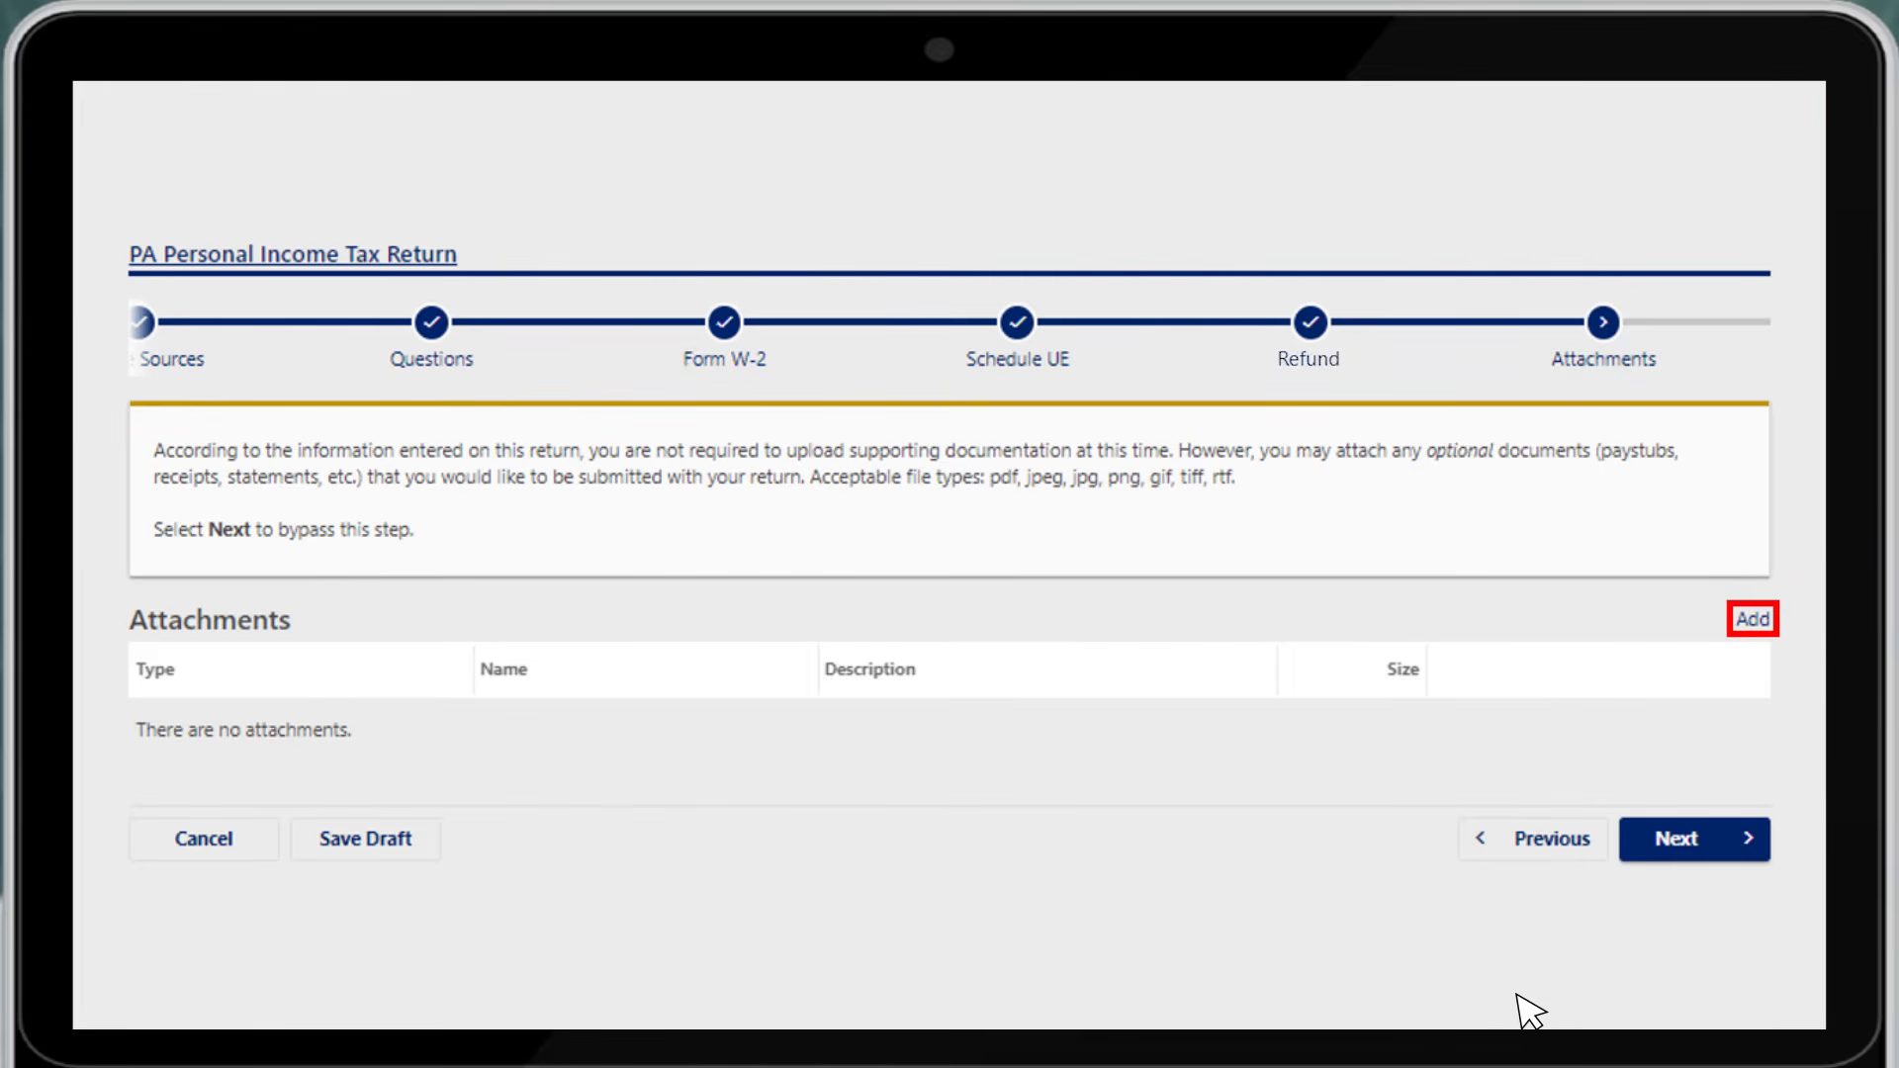
Add a W-2 attachment described as '2022 W2' from 2022 w2.pdf and proceed to the Summary
left_click(1755, 623)
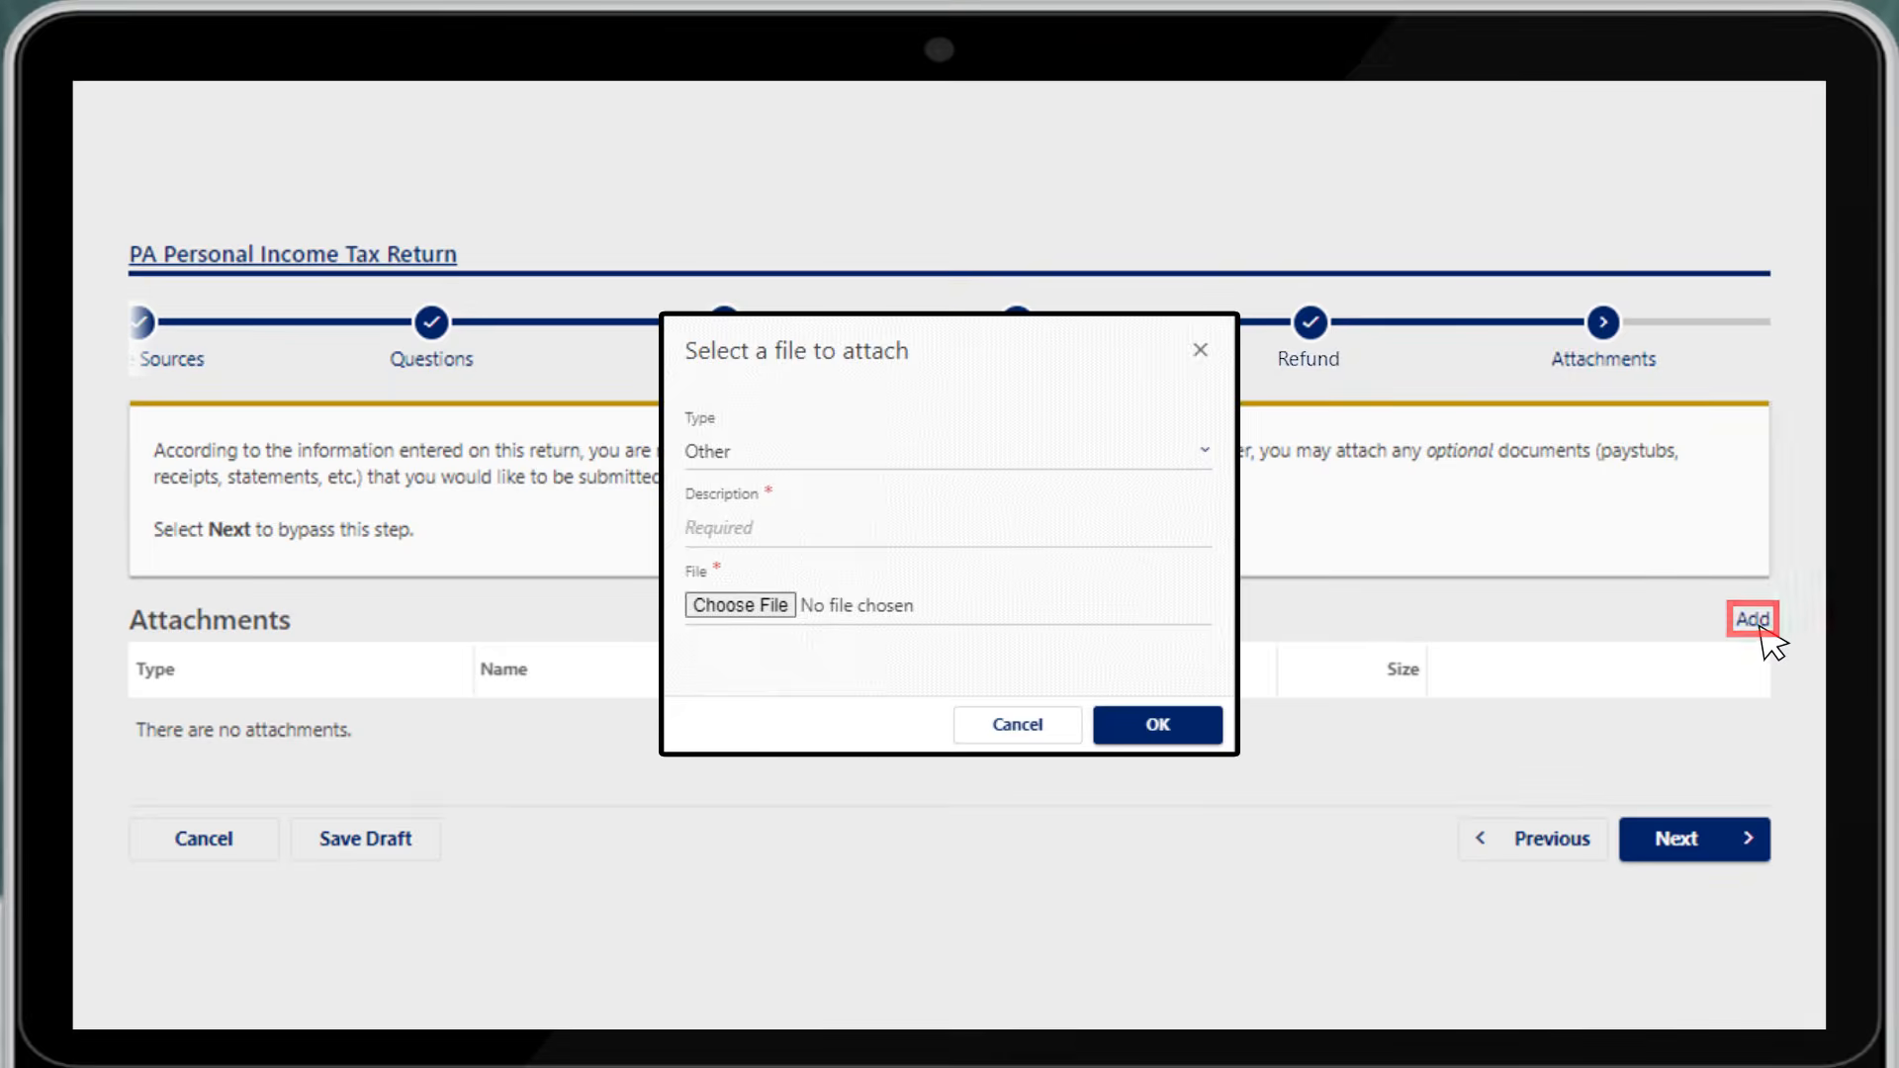
left_click(814, 455)
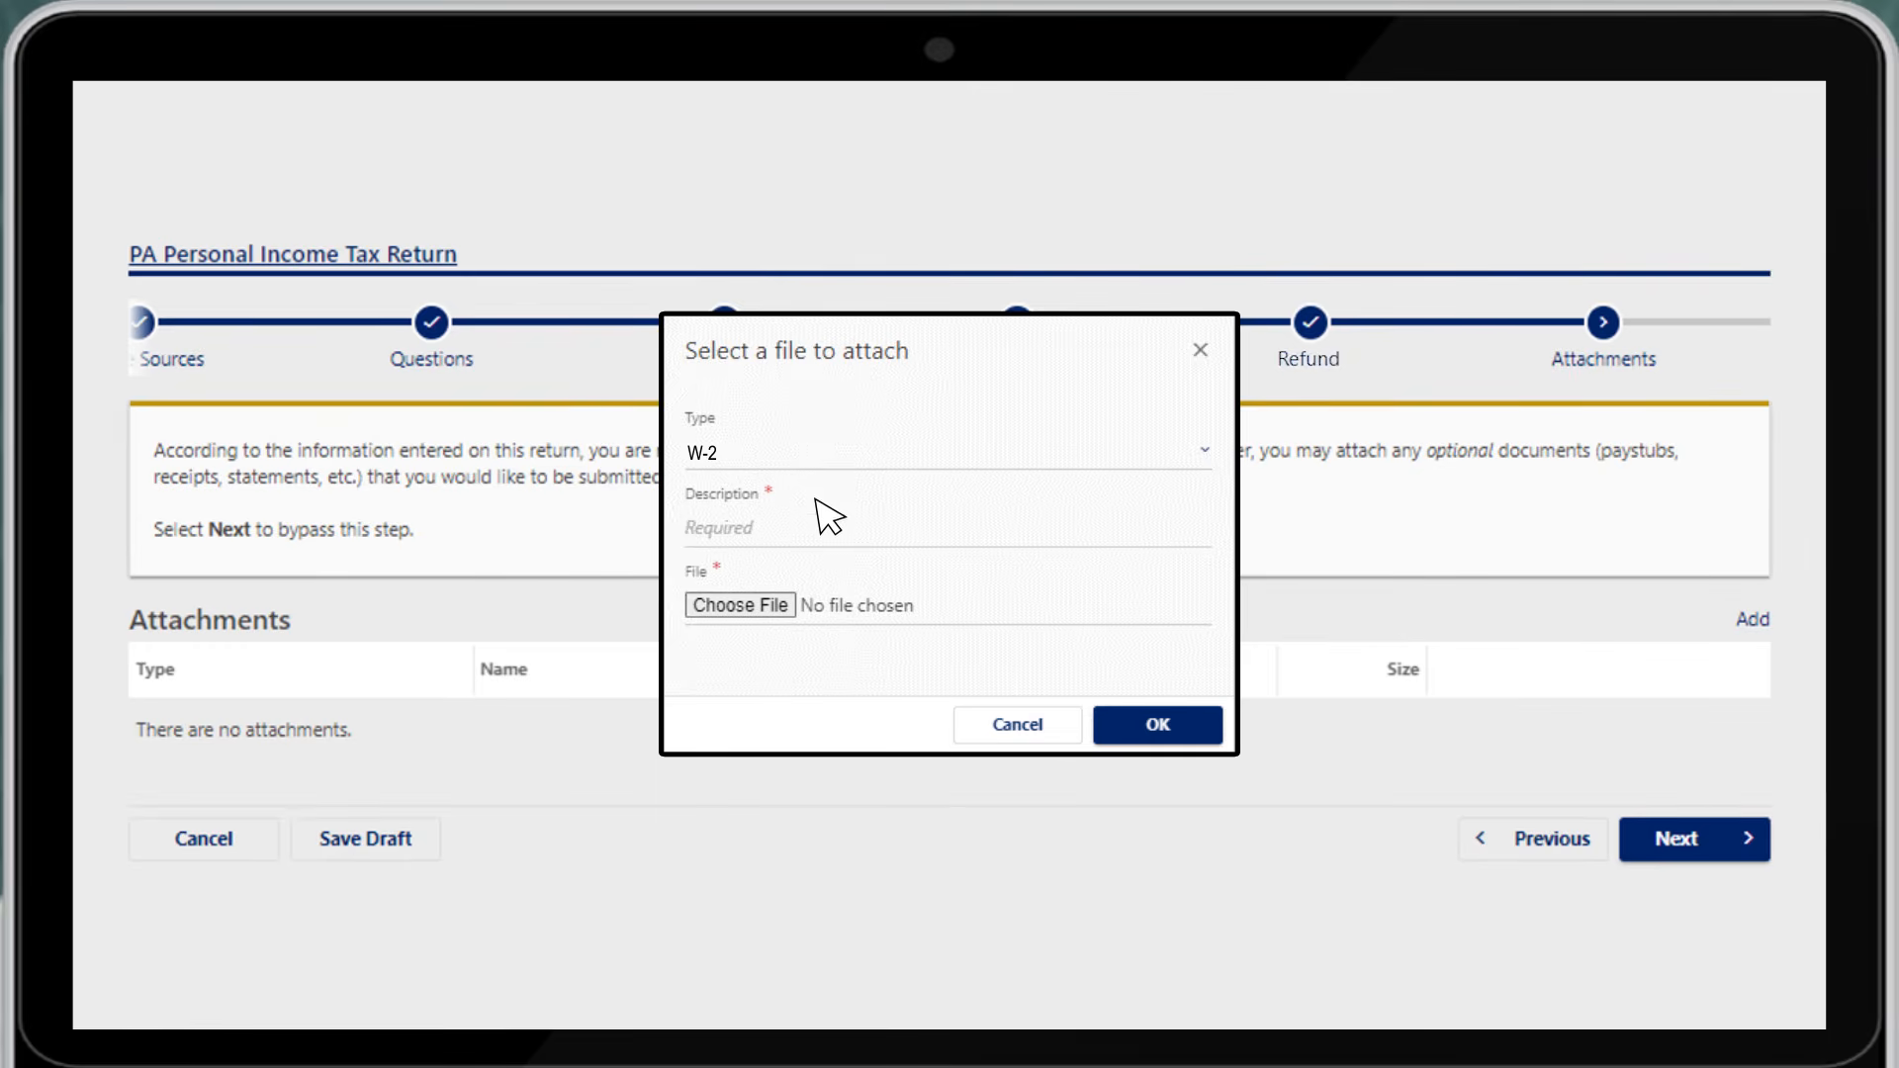
left_click(817, 540)
type("2022 W")
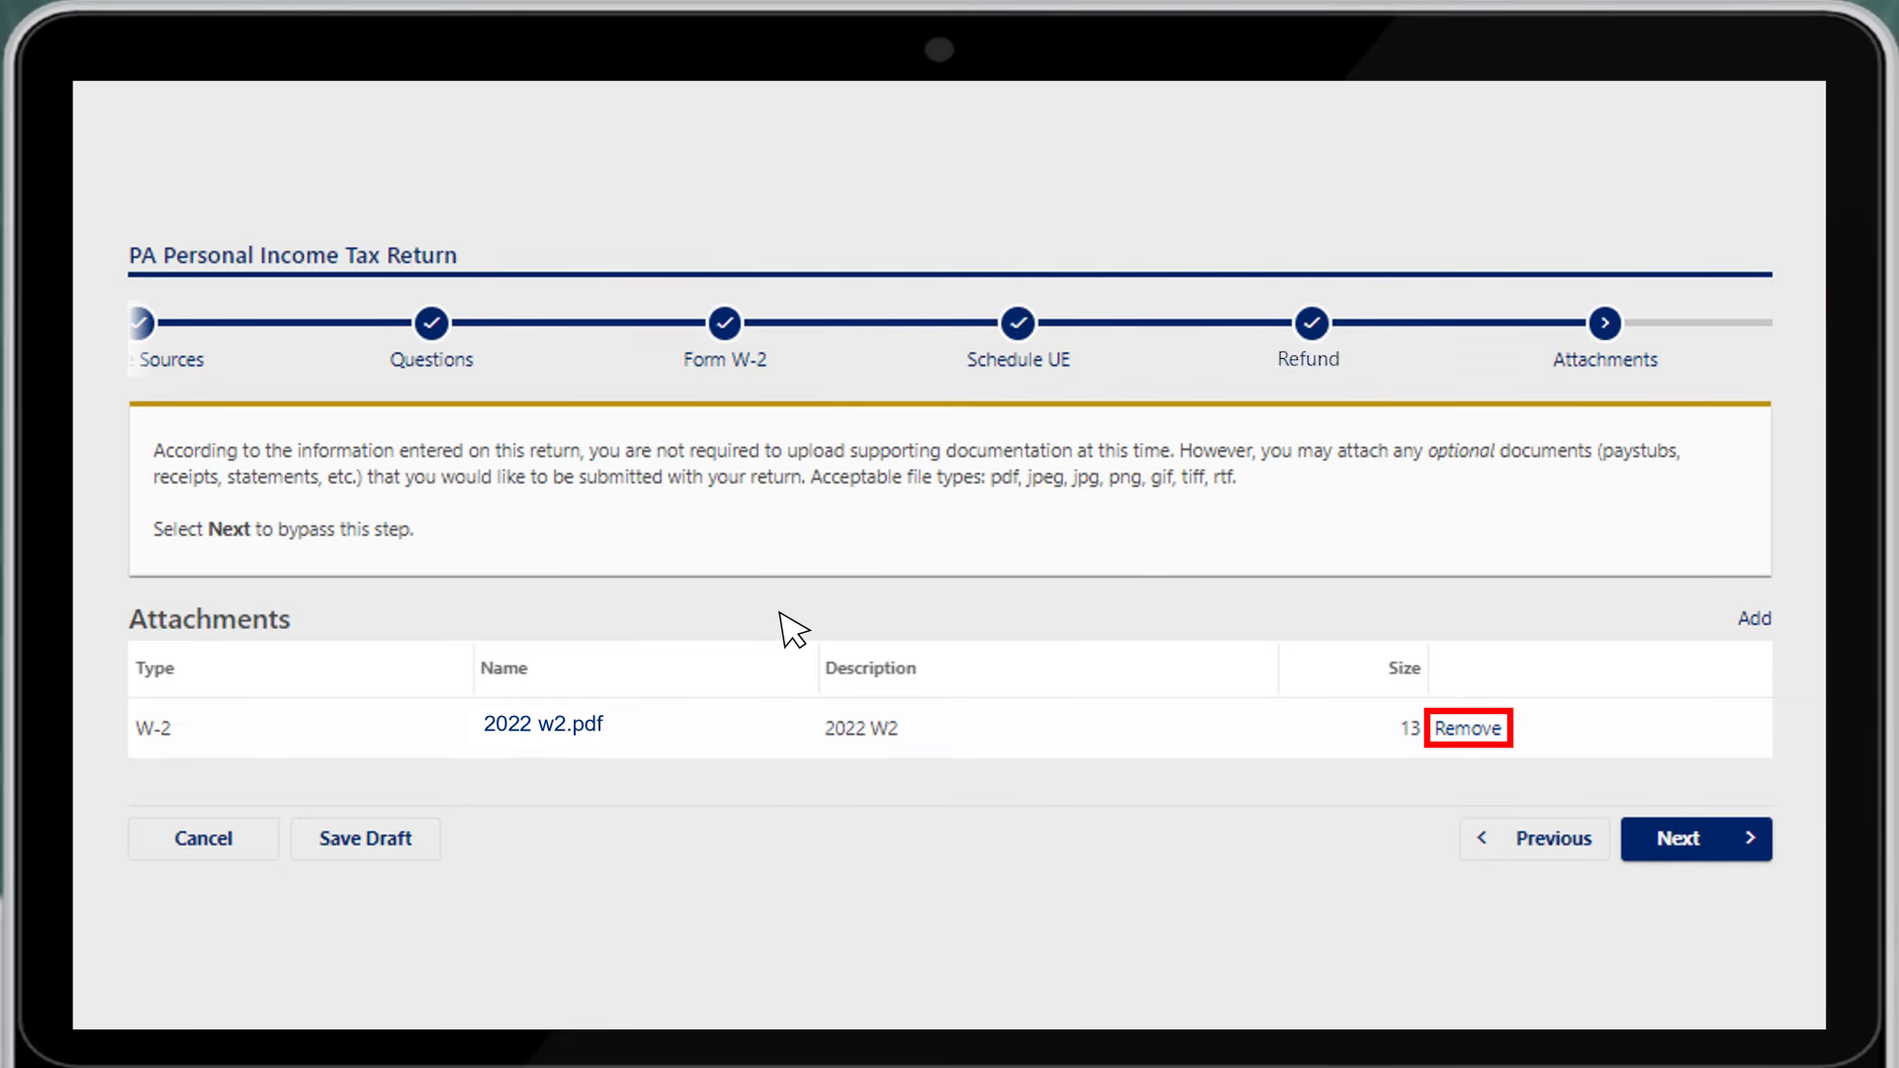
left_click(1726, 851)
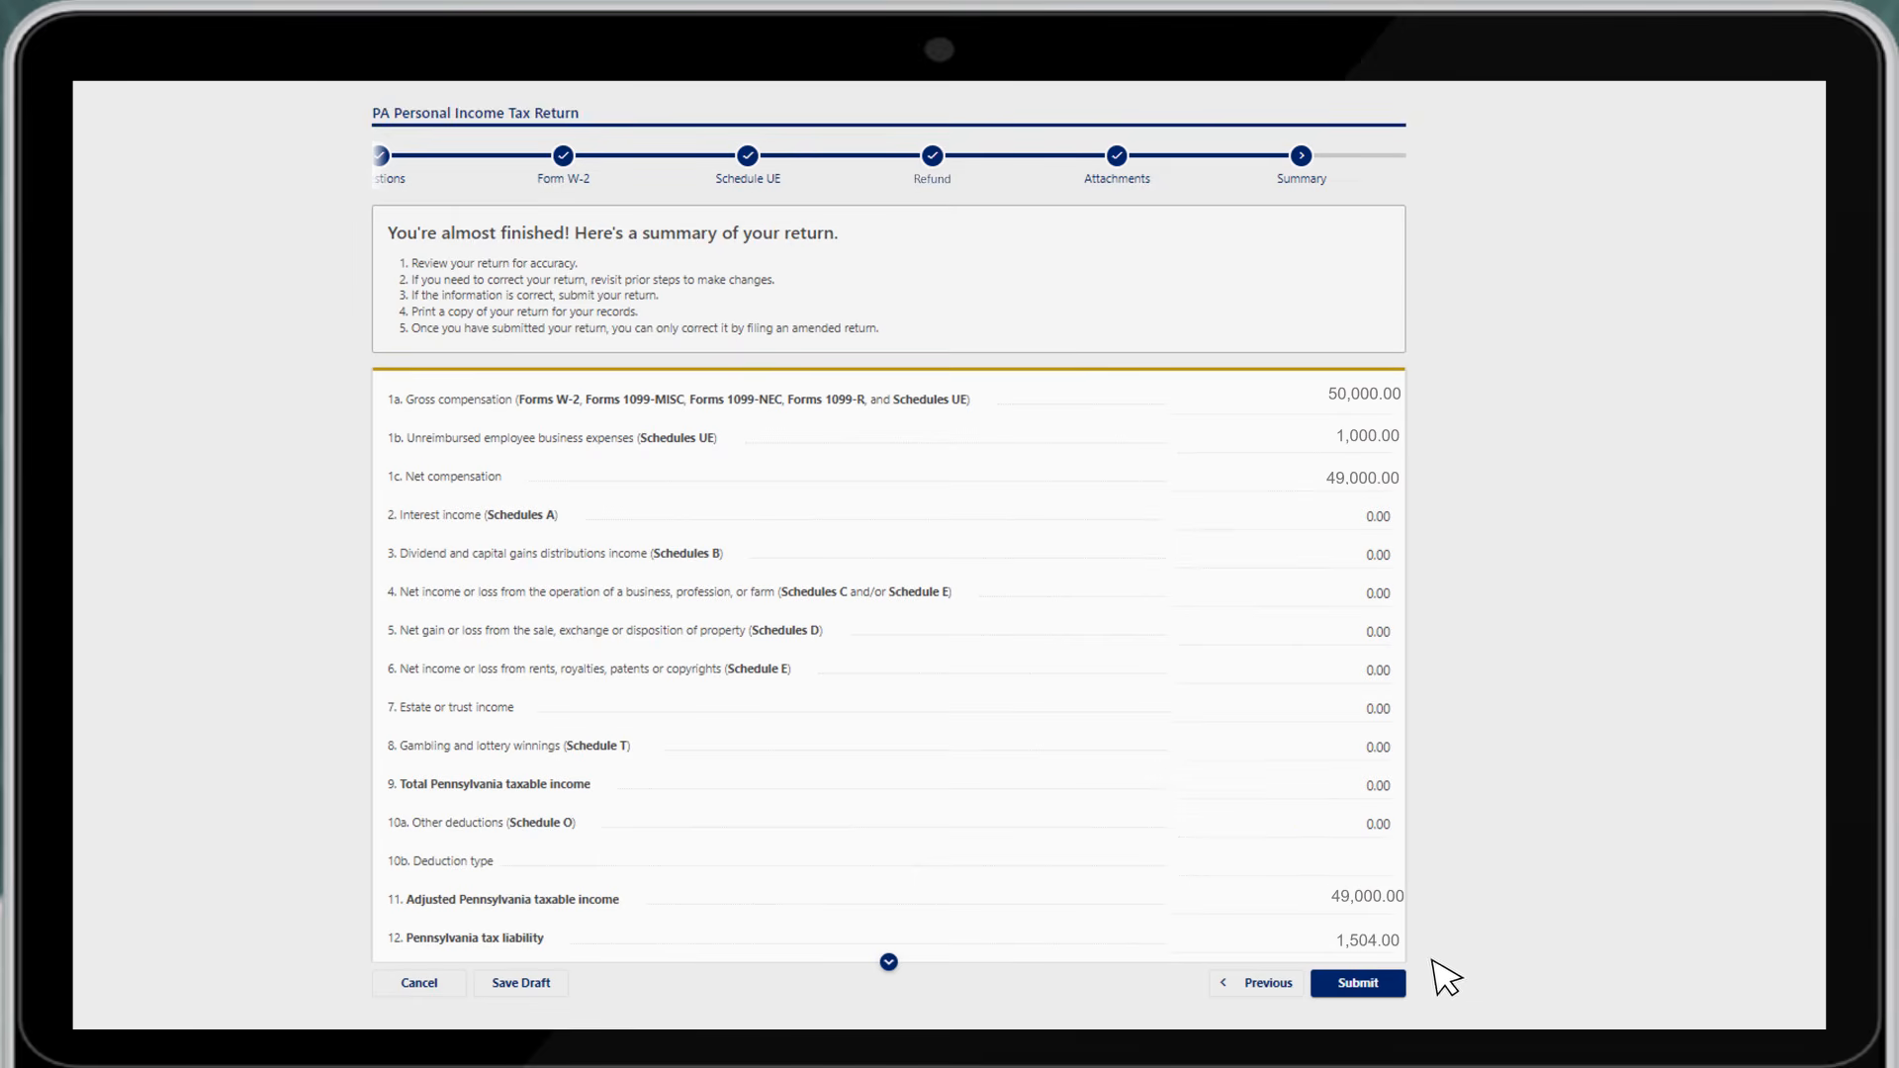
Submit the completed 2022 return from the Summary page to receive its Confirmation
left_click(1373, 986)
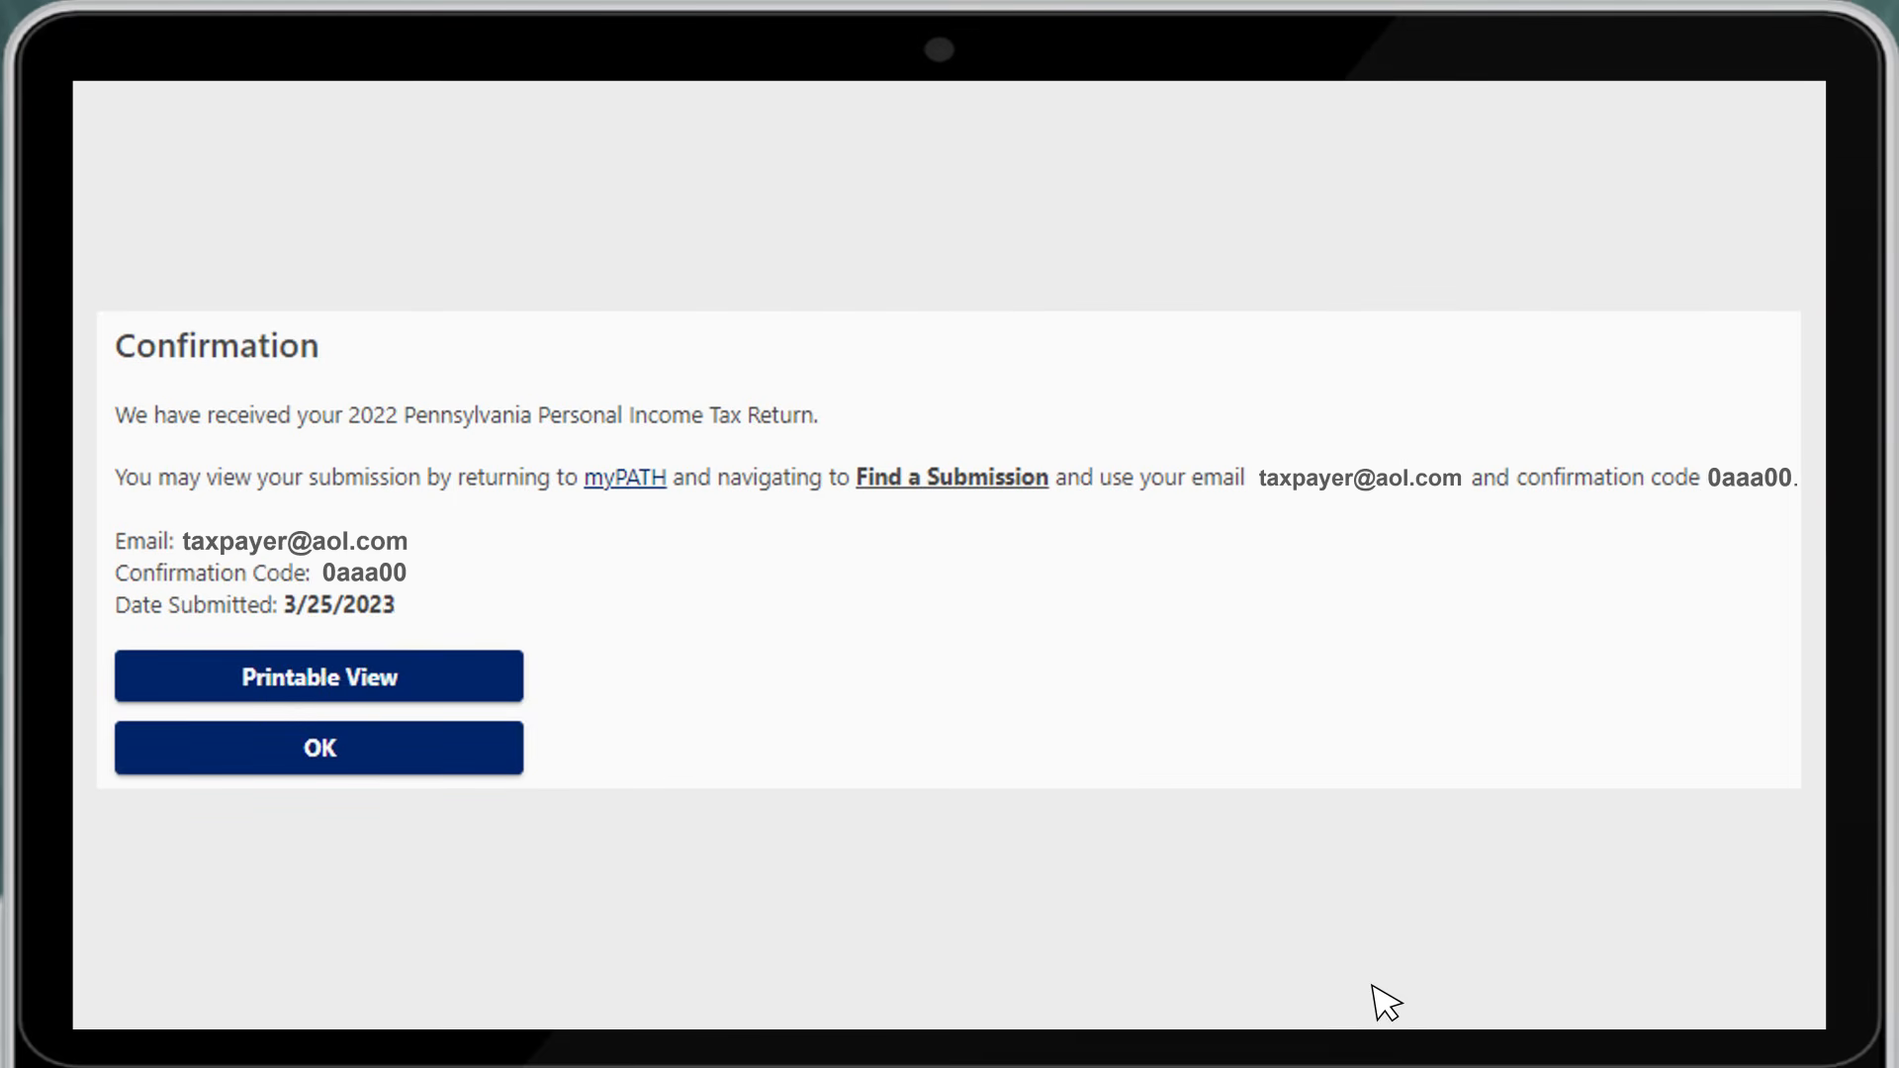